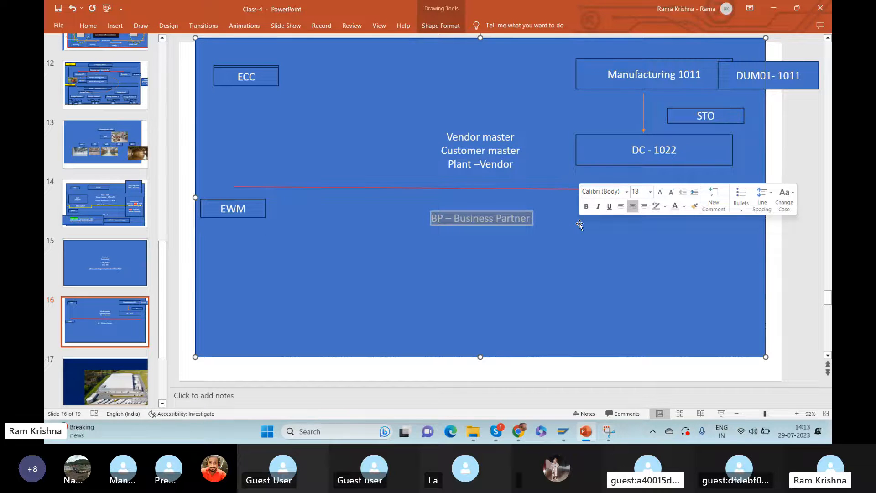
Switch to the N75 SAP session displaying product MAT1- CAR and open the business partner maintenance transaction with /nbp.
click(533, 215)
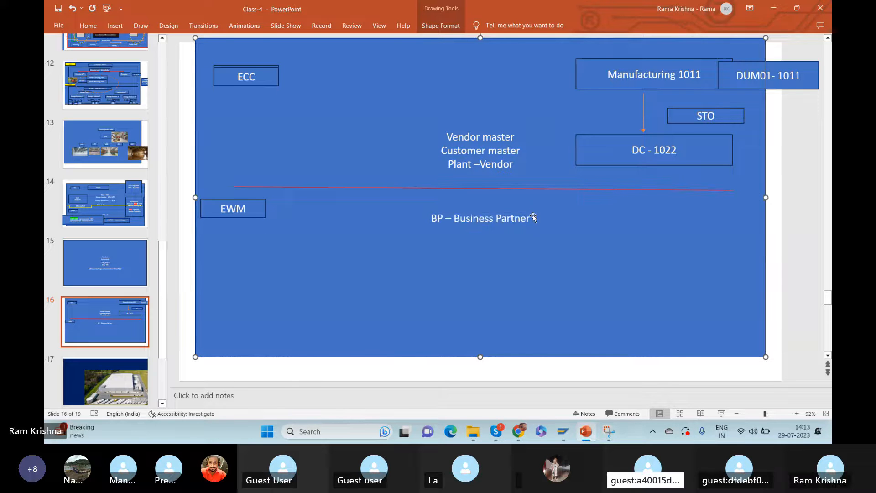
key(alt+Tab)
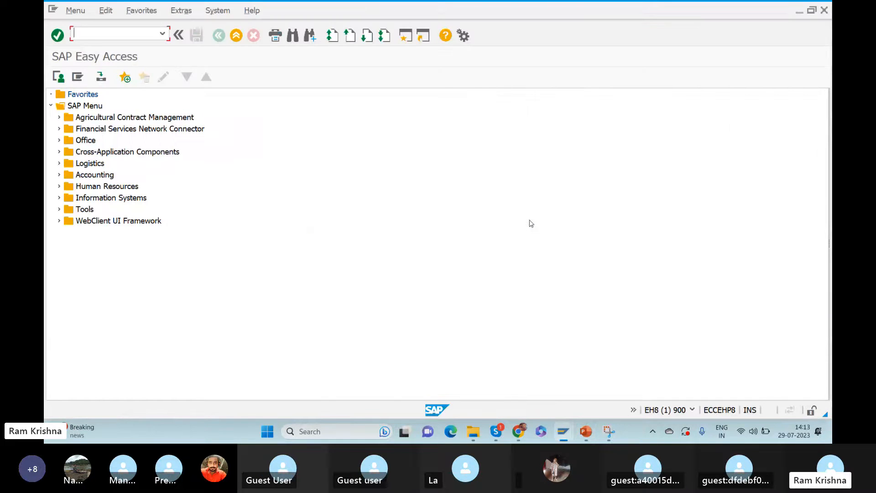
key(alt+Tab)
key(Tab)
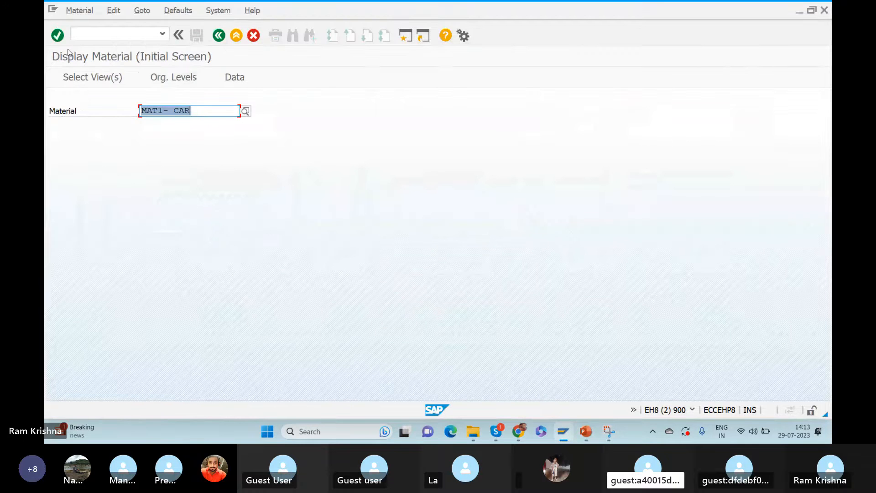
key(alt+Tab)
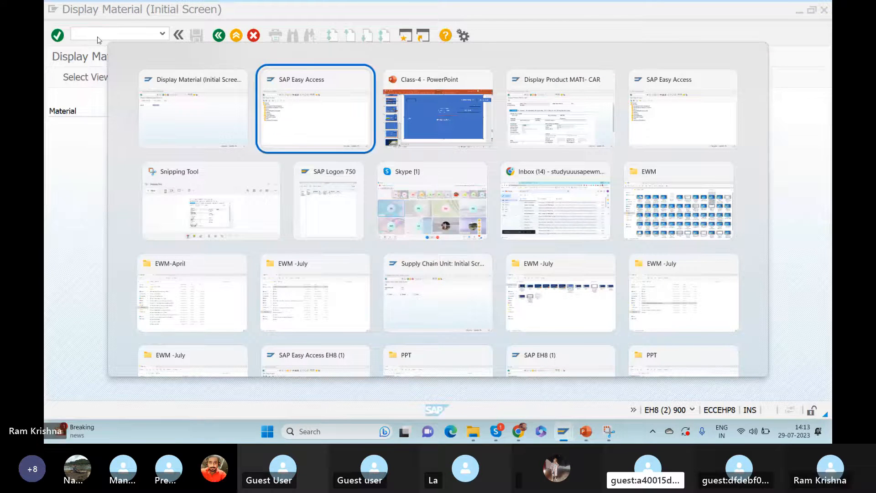
key(alt+Tab)
key(alt+Tab)
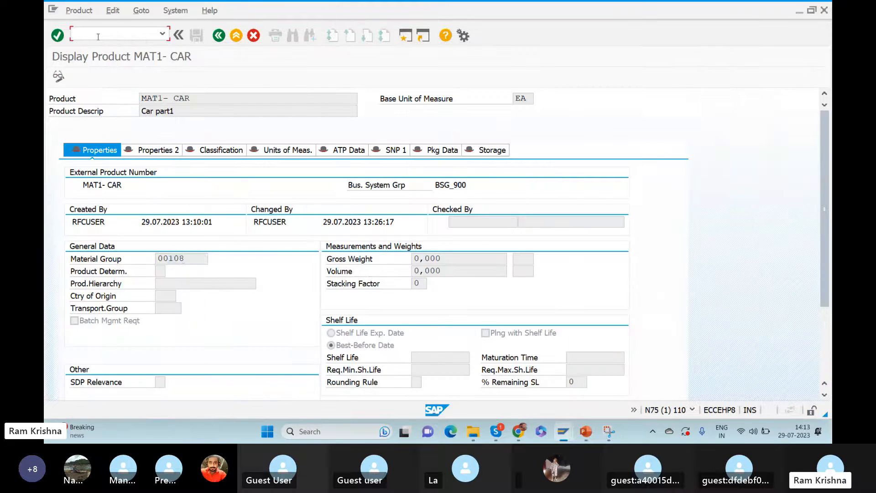
text(/nb)
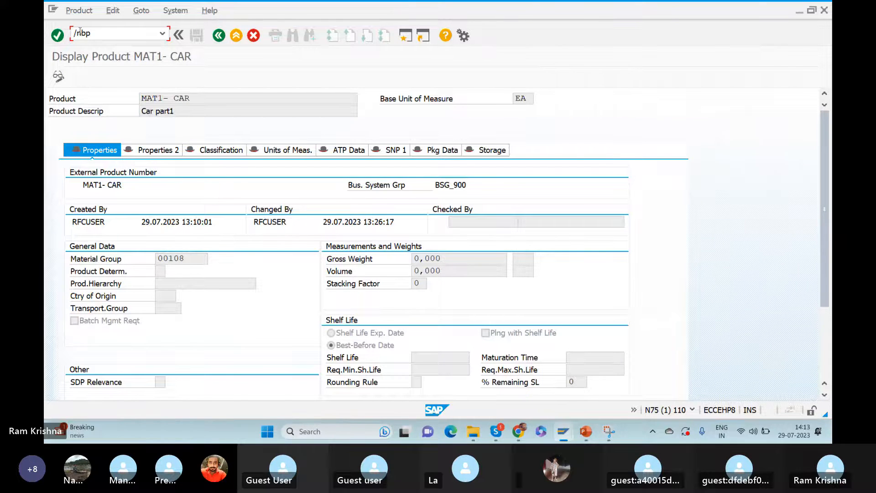
text(p)
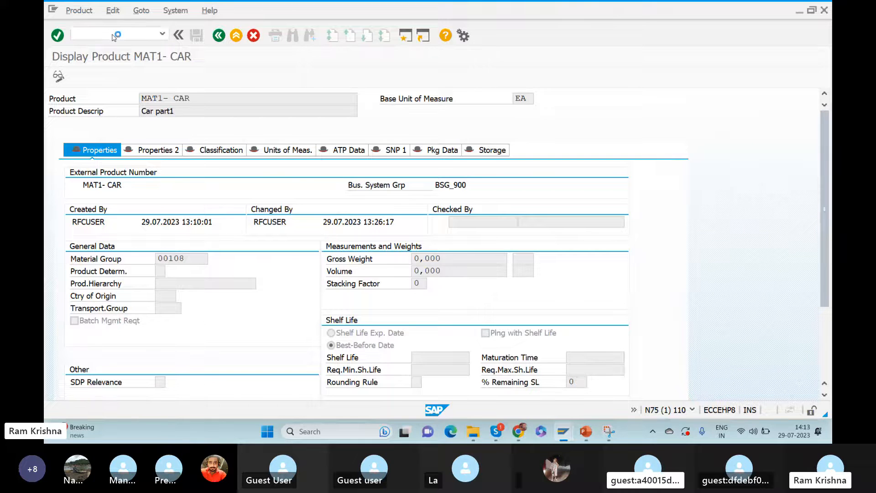
key(Return)
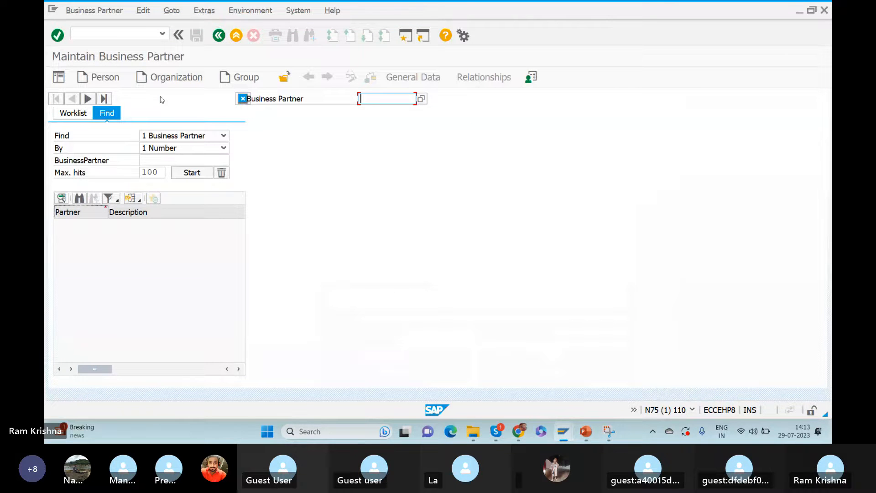
click(160, 160)
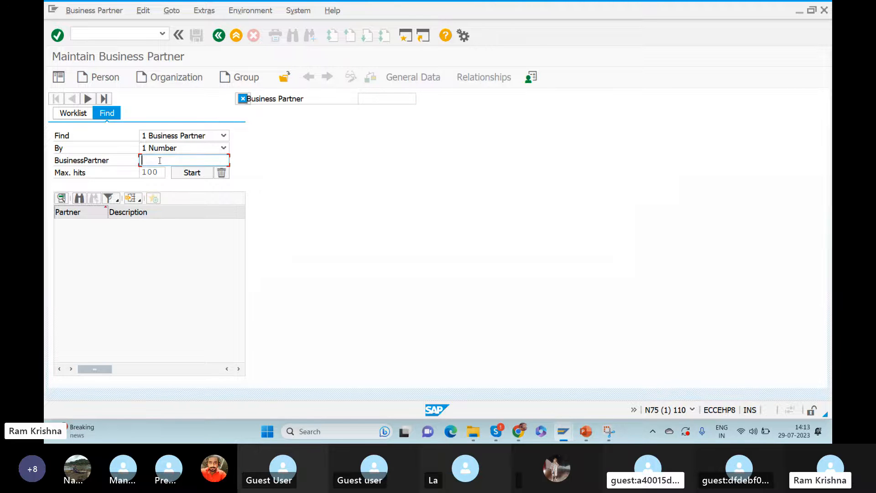
Switch to the EH8 SAP session displaying the material and start vendor creation with /nxk01.
key(alt+Tab)
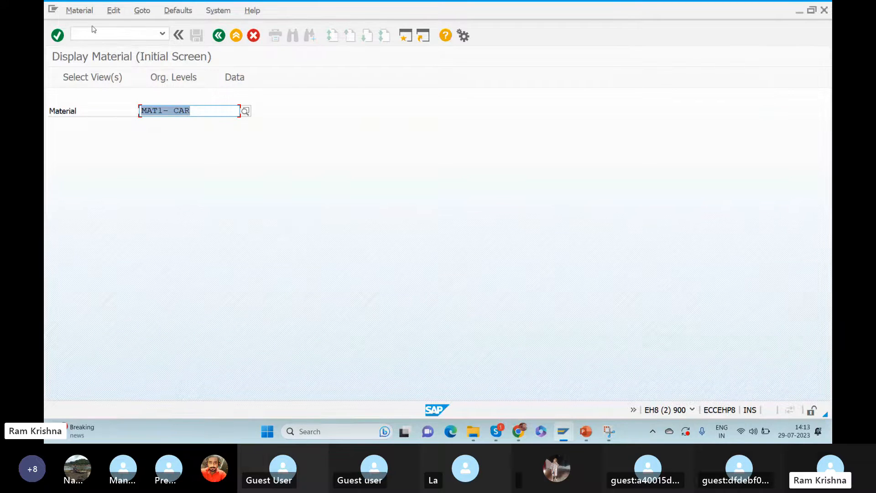
click(84, 31)
text(&)
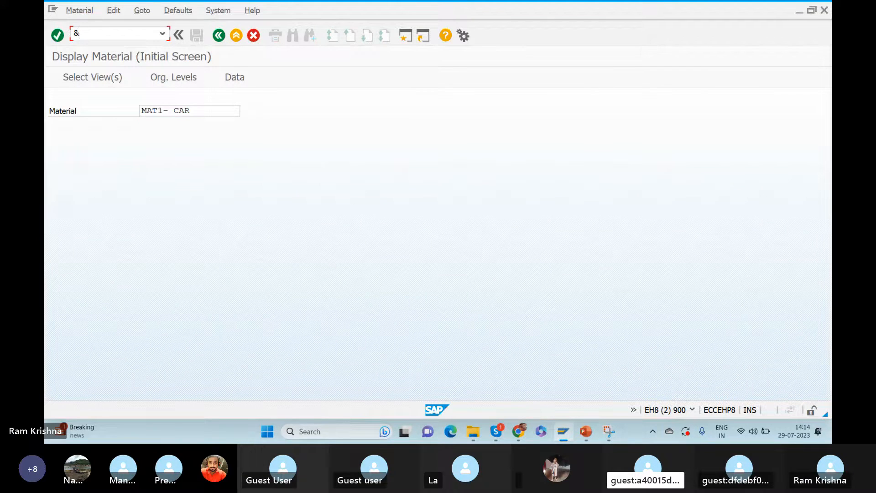
text(nxk01)
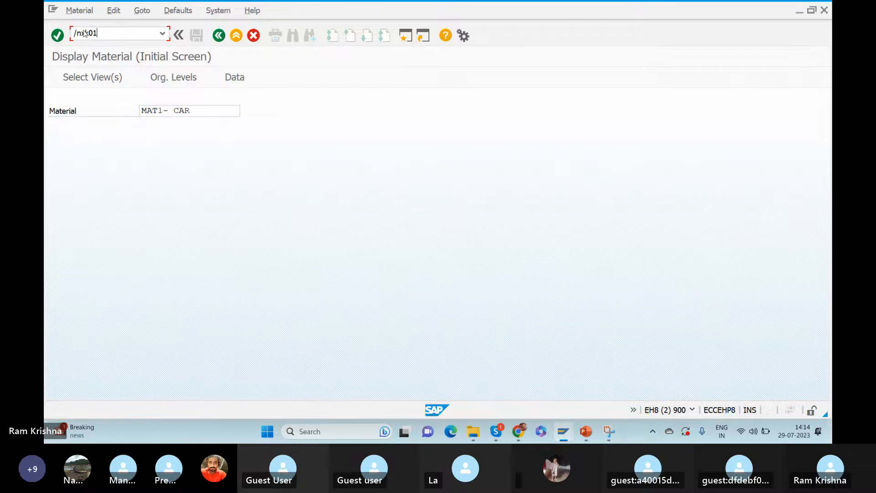
key(Return)
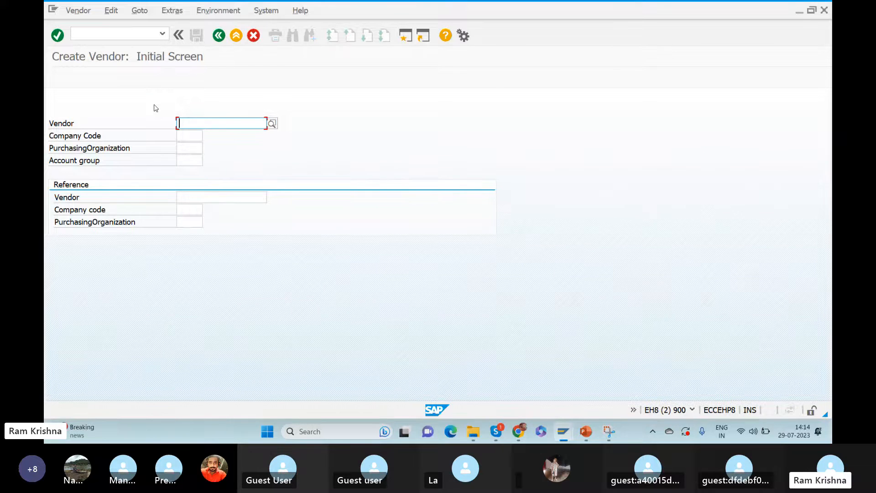
Start the vendor with company code 1000, purchasing organization 1000 and account group KRED.
key(Tab)
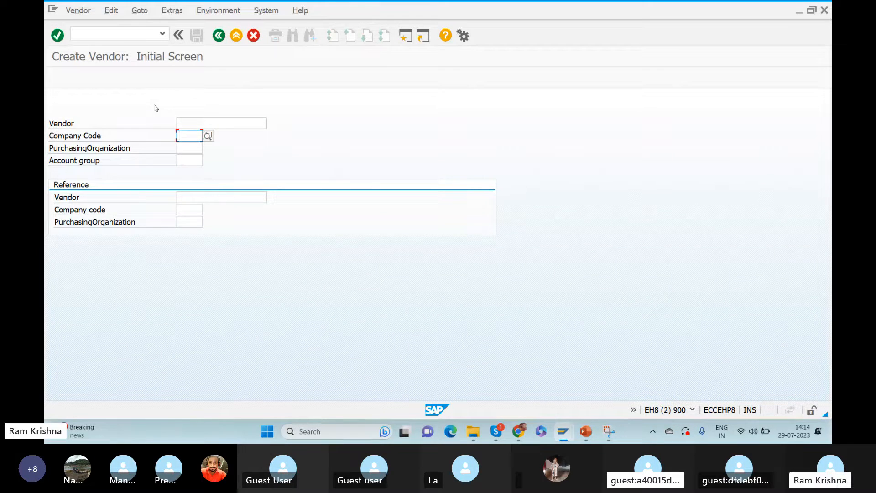
text(1000)
key(Tab)
text(1000)
key(Tab)
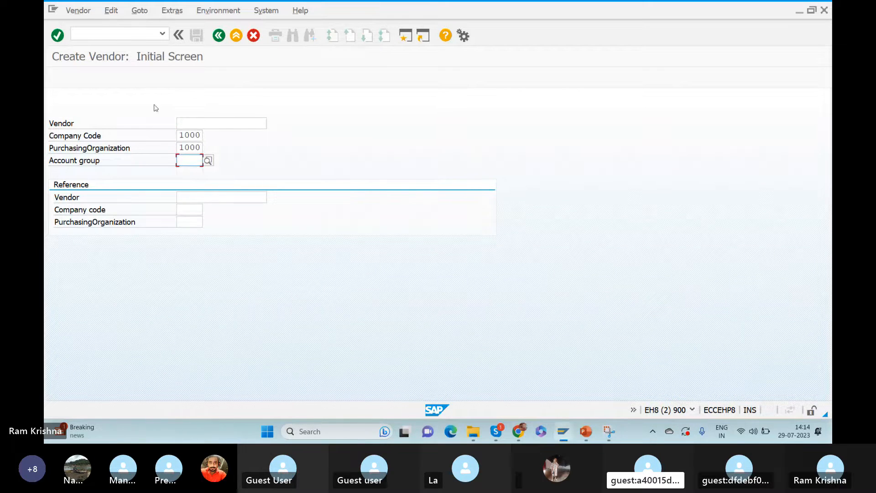
text(KRED)
key(Return)
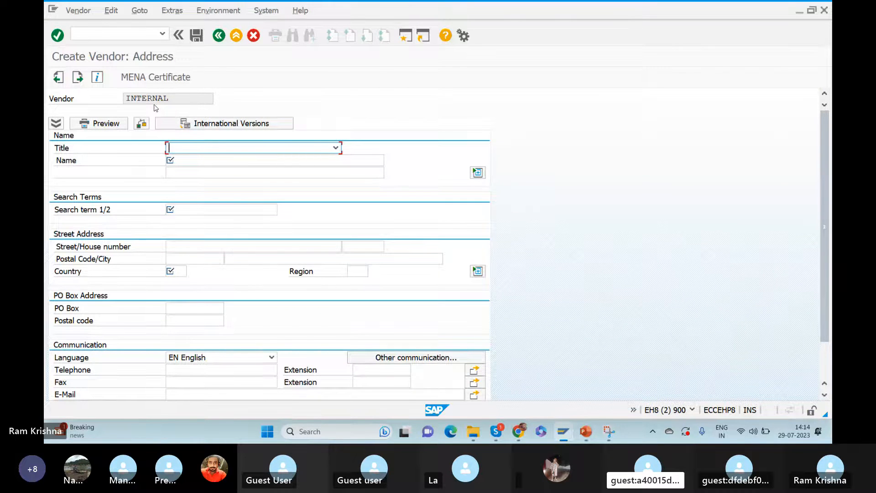
Set the vendor's title to Mr. and enter the name as Tata and Motors on its two lines.
key(Down)
key(Tab)
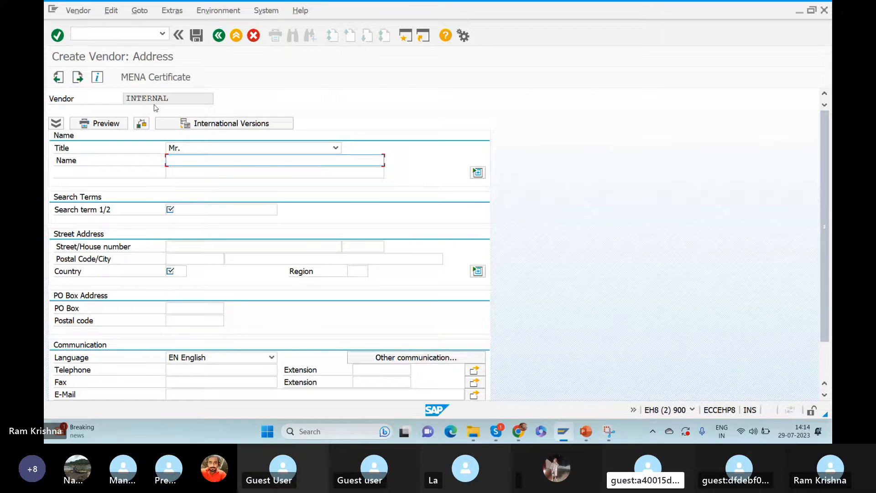
text(Tata)
key(Tab)
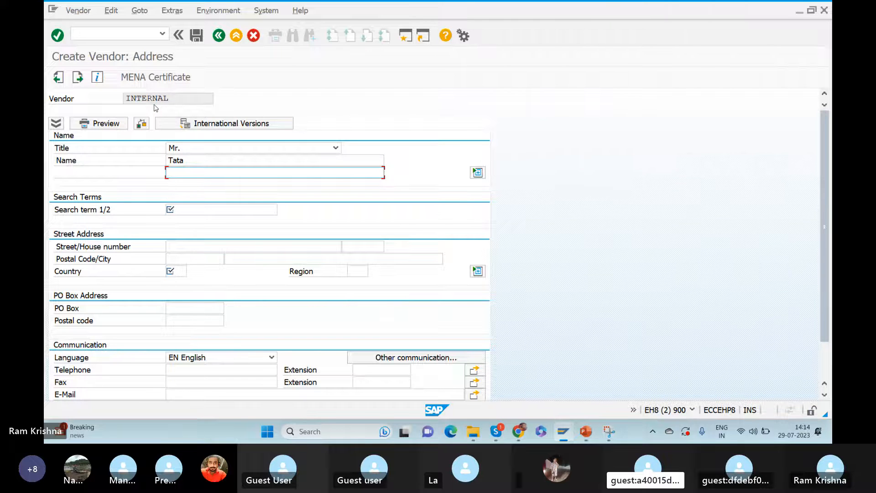
text(Motors)
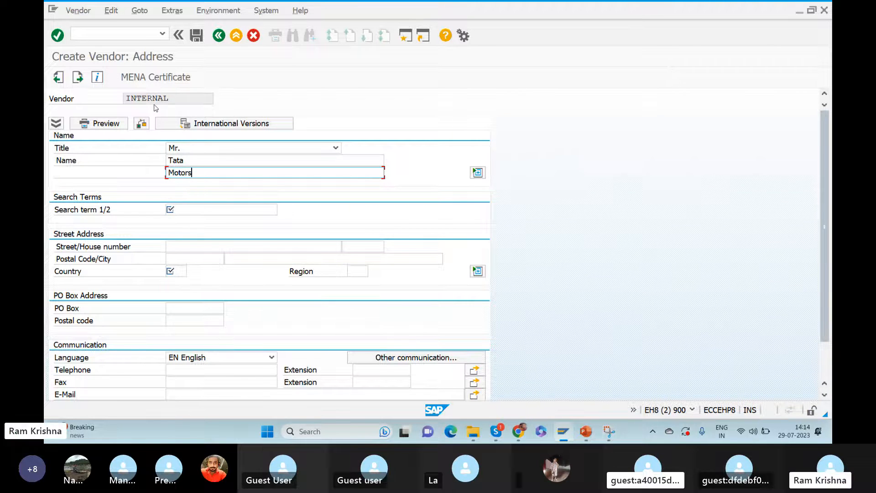
Copy Motors from the second name line into the vendor's search term.
drag(200, 173, 142, 175)
key(ctrl+c)
click(186, 209)
key(ctrl+v)
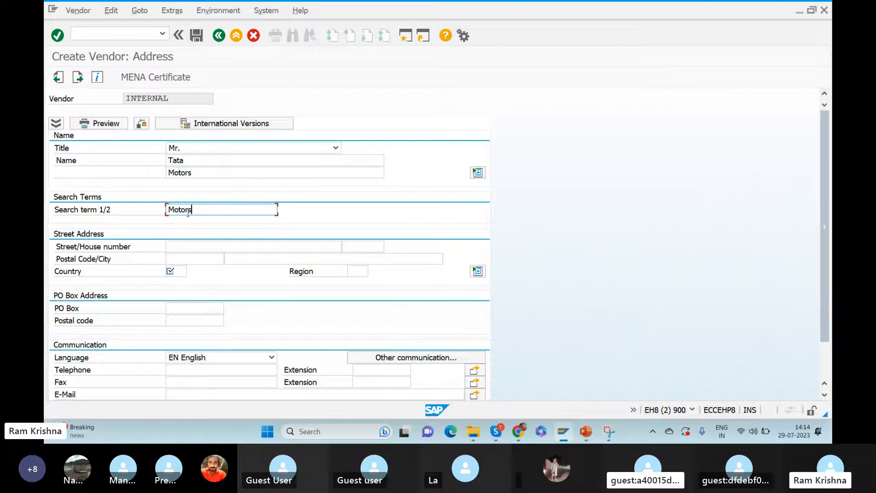
click(181, 271)
click(192, 273)
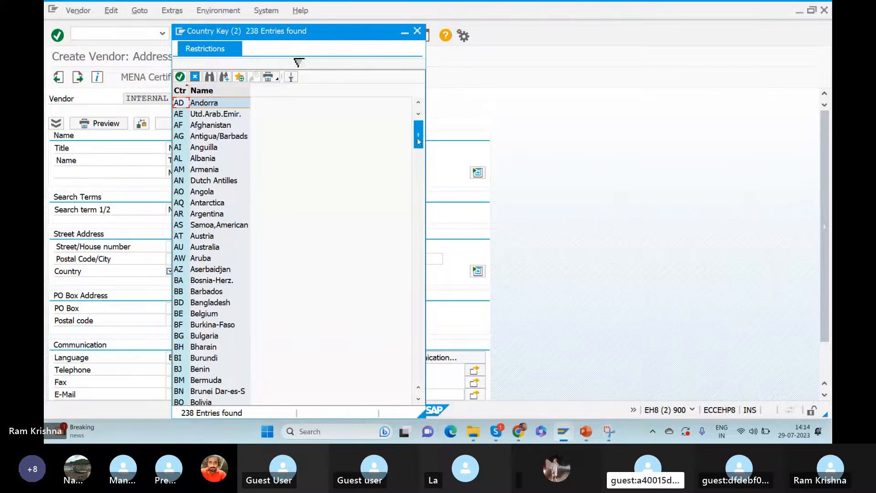
drag(418, 135, 413, 248)
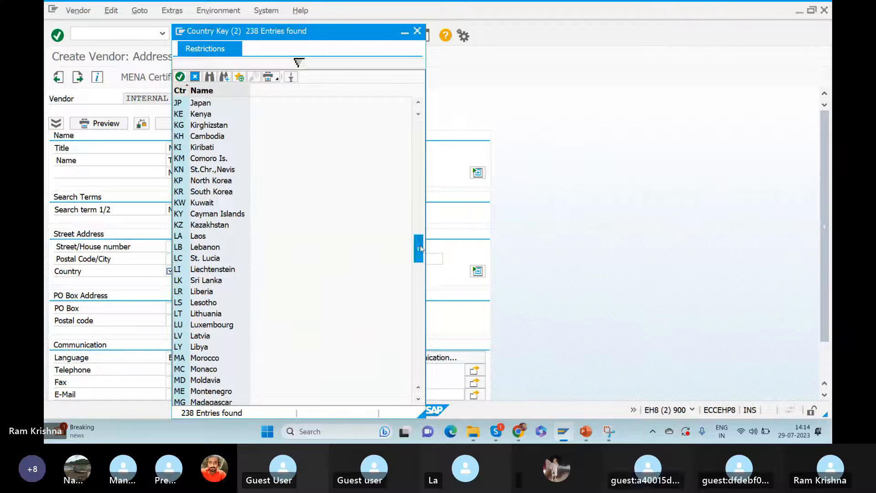
double_click(194, 104)
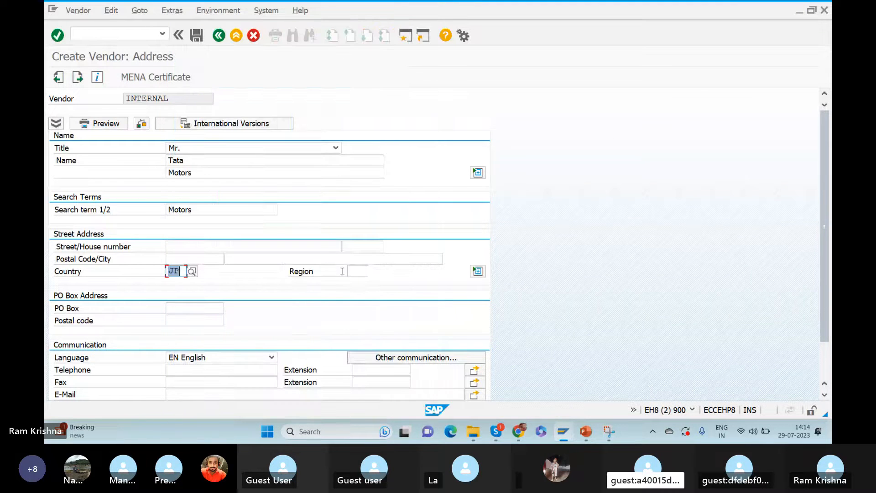
click(358, 272)
Set the vendor's country to IN and region to 10 (Karnataka), and confirm the address data.
double_click(176, 271)
text(IN)
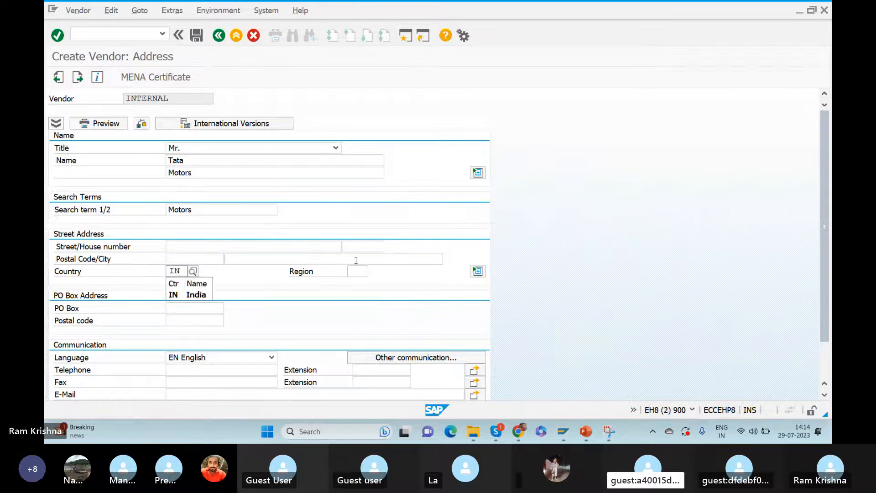
click(187, 297)
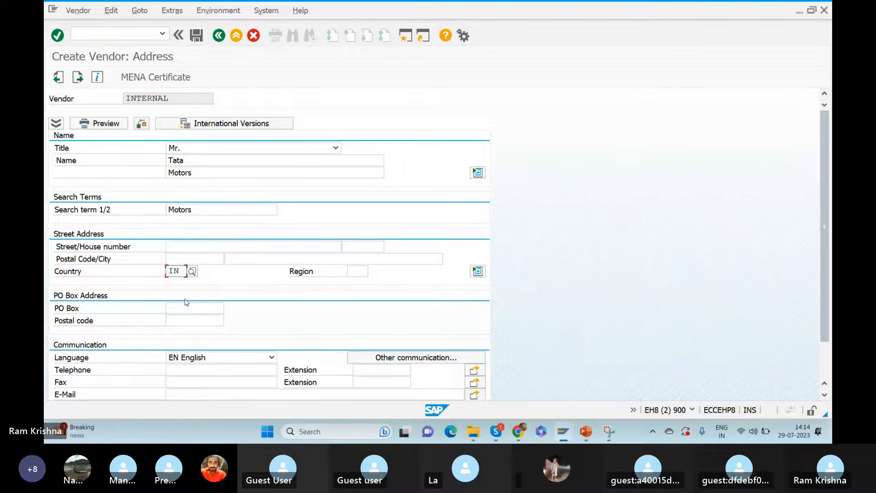
click(363, 270)
key(Return)
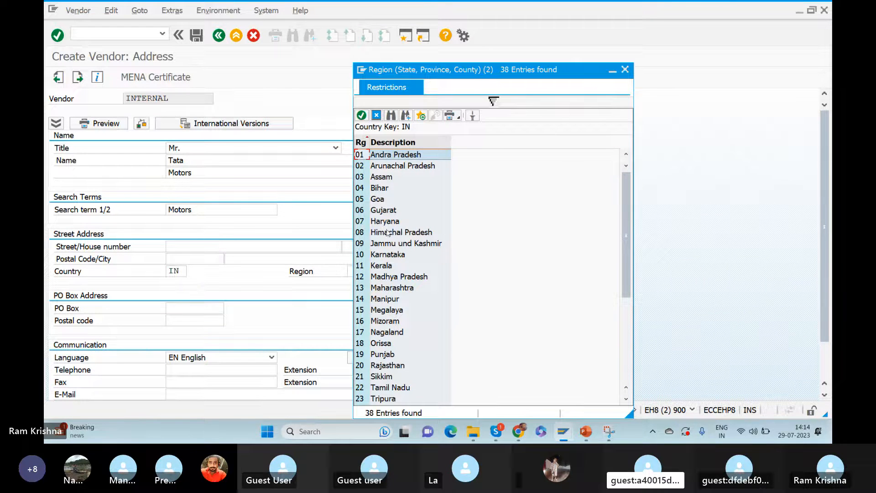
double_click(402, 254)
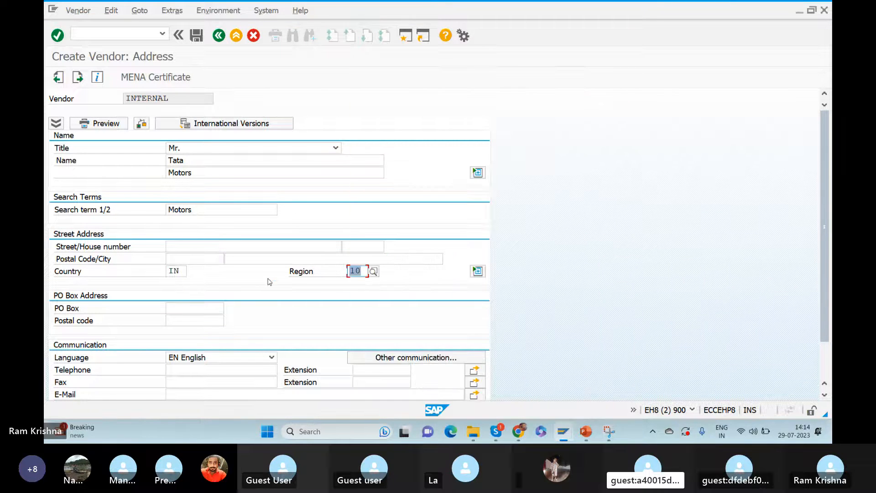
key(Return)
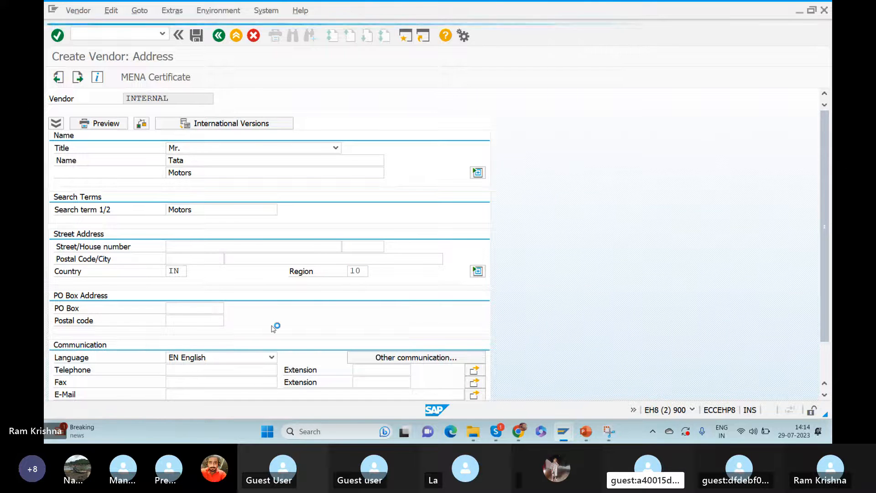
key(Return)
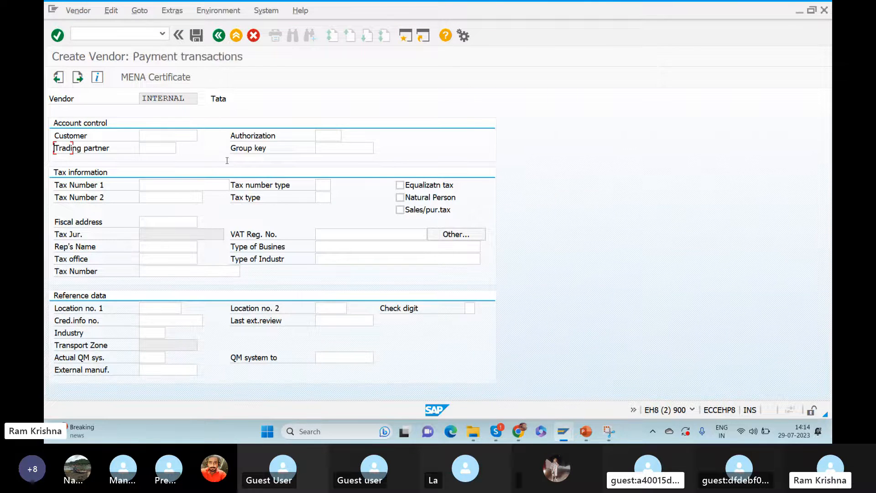
Continue to the accounting information, pick a reconciliation account and a cash management group from their value lists, and confirm.
key(Return)
key(Return)
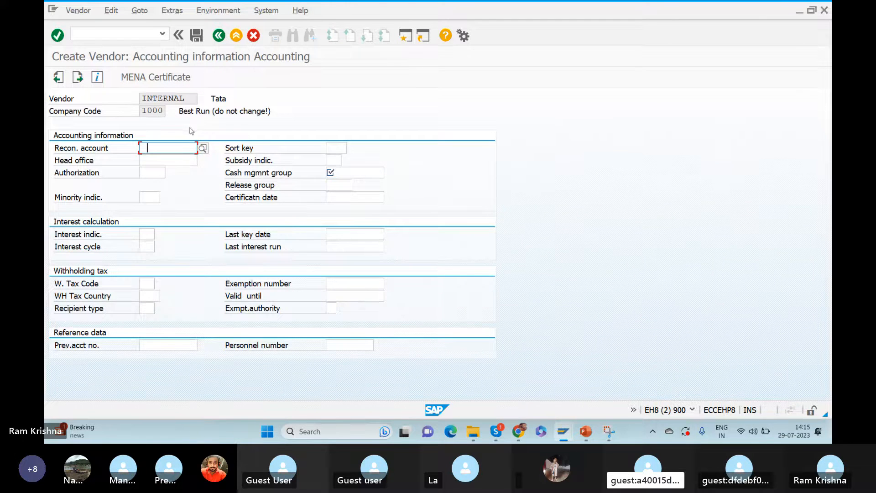
click(202, 148)
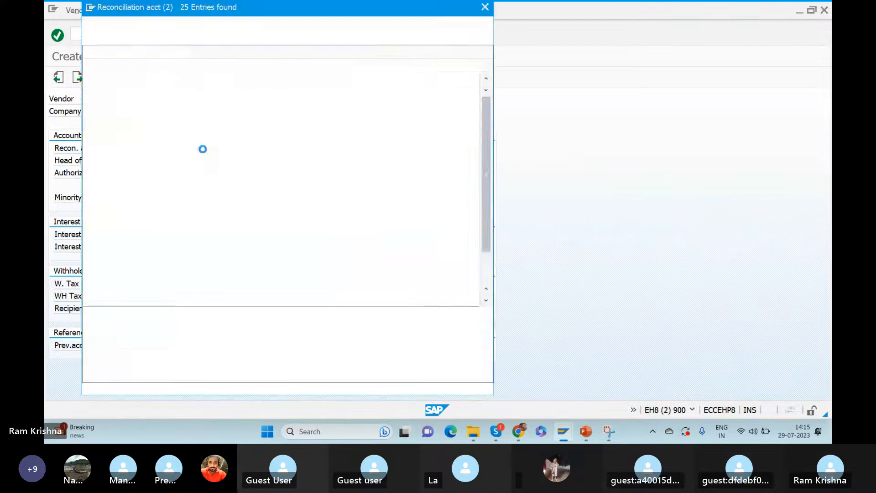
double_click(166, 138)
click(381, 173)
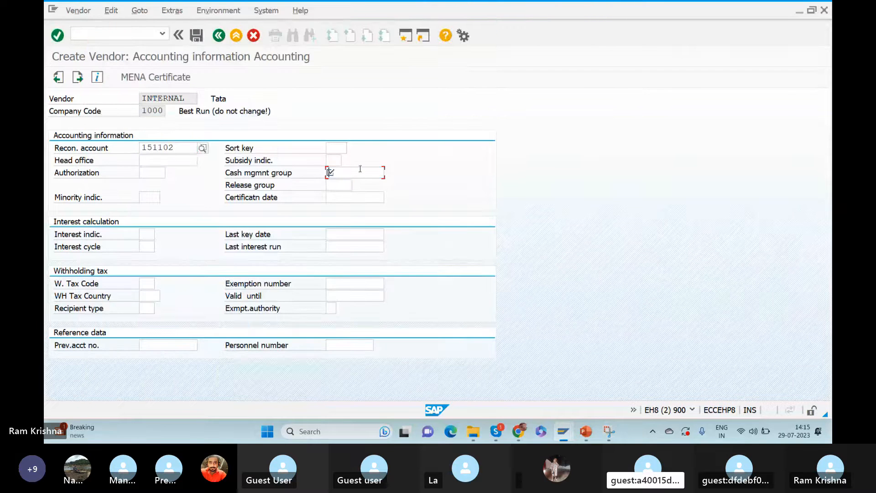
click(389, 173)
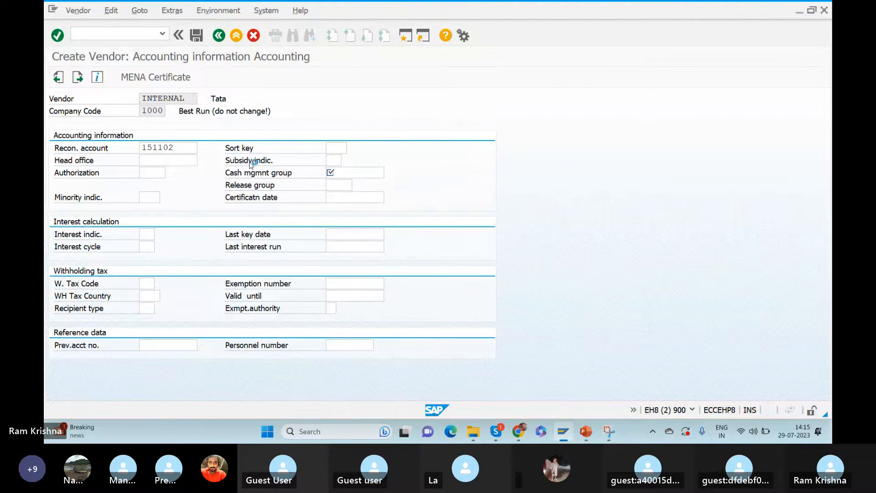
double_click(347, 142)
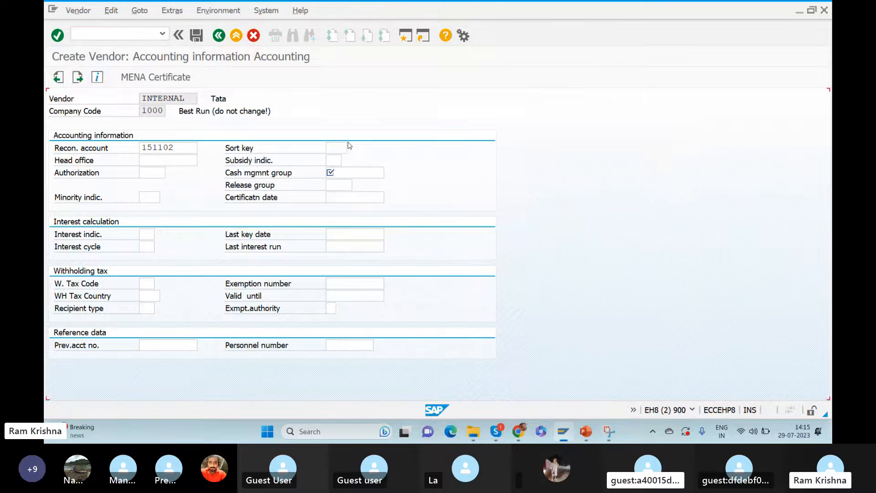
key(Return)
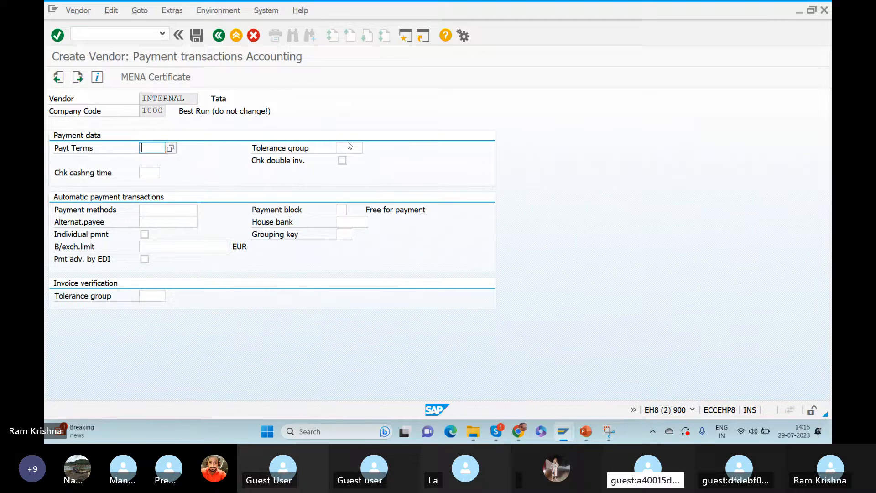
Continue past the payment screens, set the order currency to INR in the purchasing data, and save the vendor.
key(Return)
key(Return)
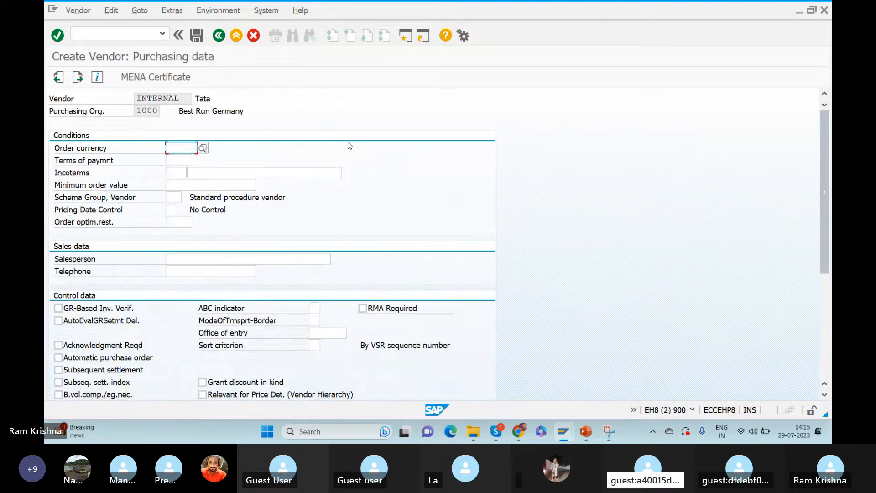
key(Return)
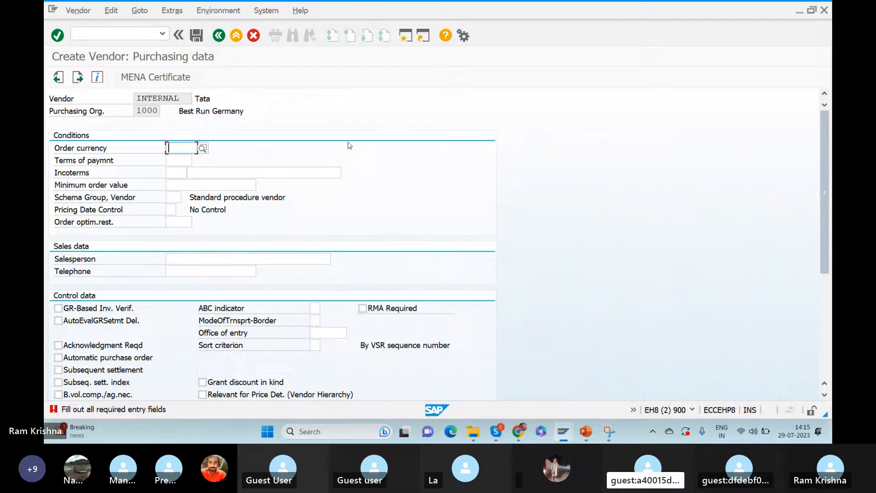
text(INR)
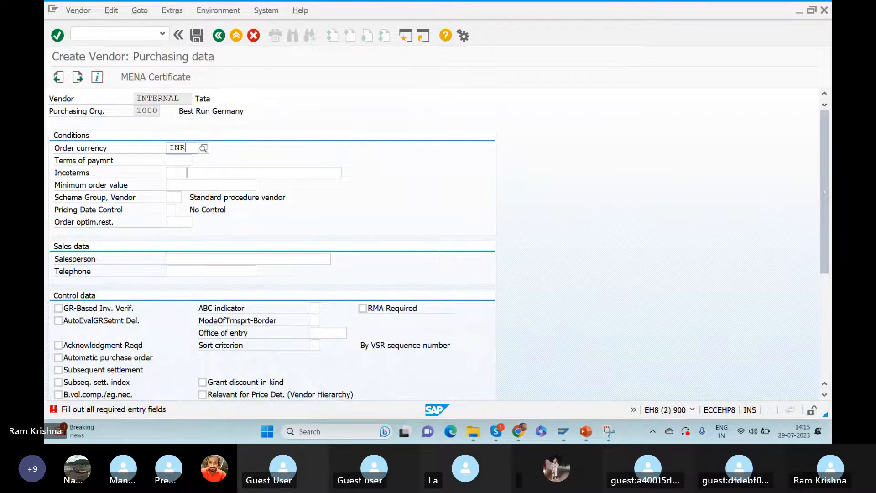
key(Return)
key(Return)
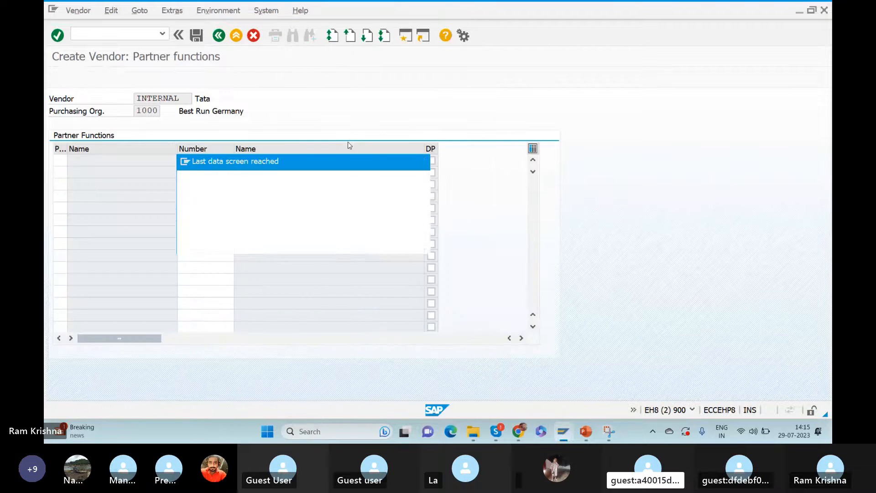
click(244, 237)
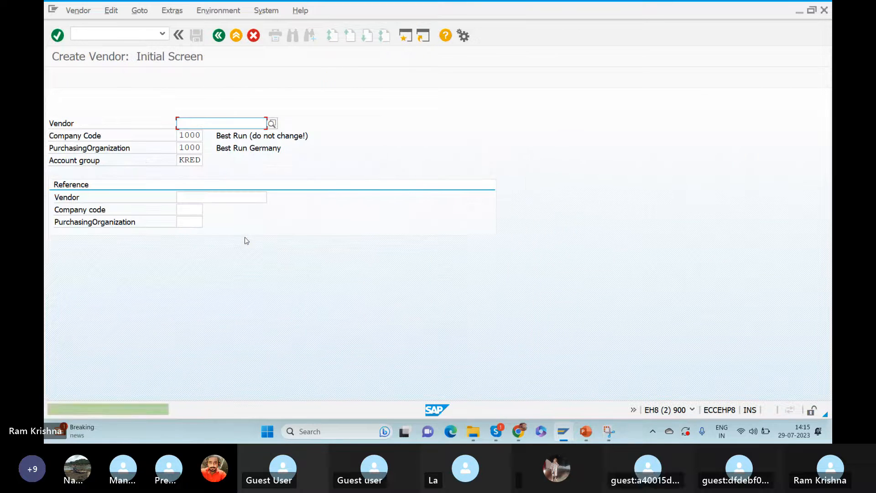
Open the vendor display with transaction XK03 and copy the new vendor's number.
click(131, 37)
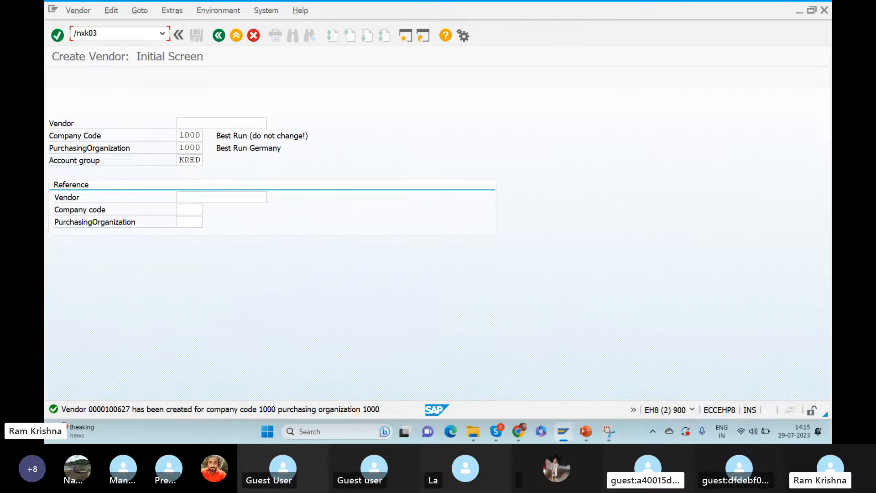
key(Return)
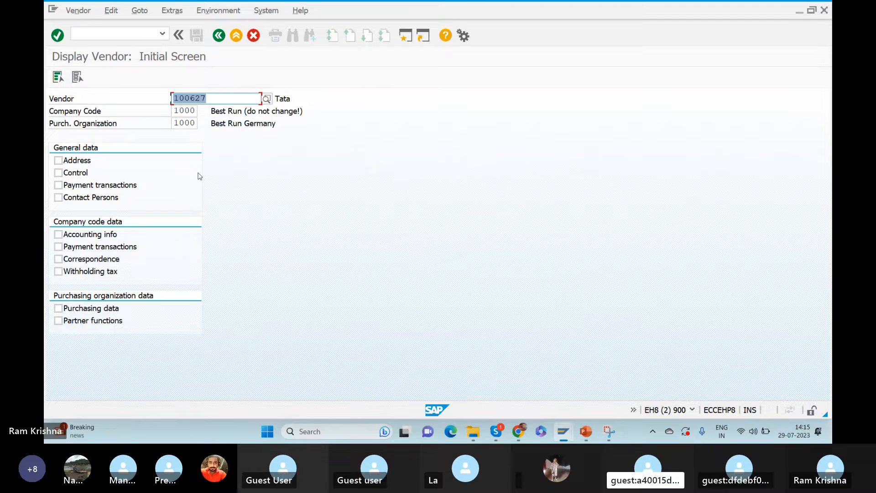
drag(216, 100, 132, 98)
click(132, 98)
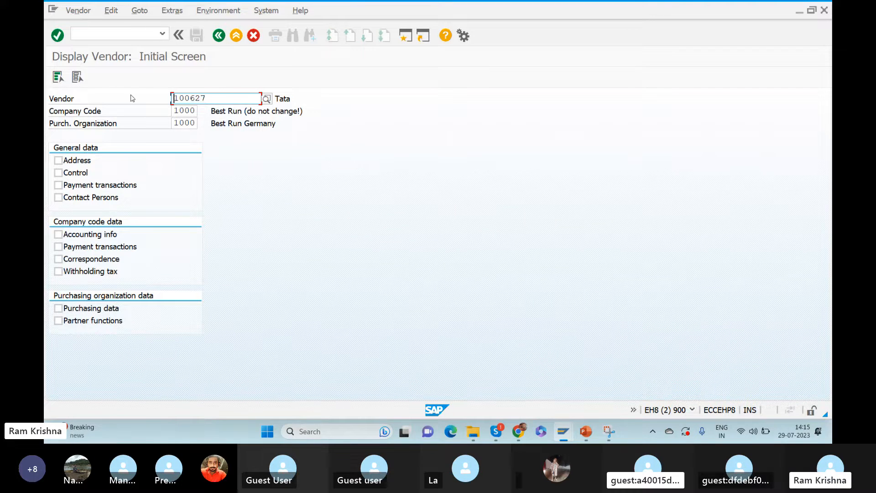
Open transaction CFM1 and set both the integration model name and the APO application to MAT2.
click(88, 34)
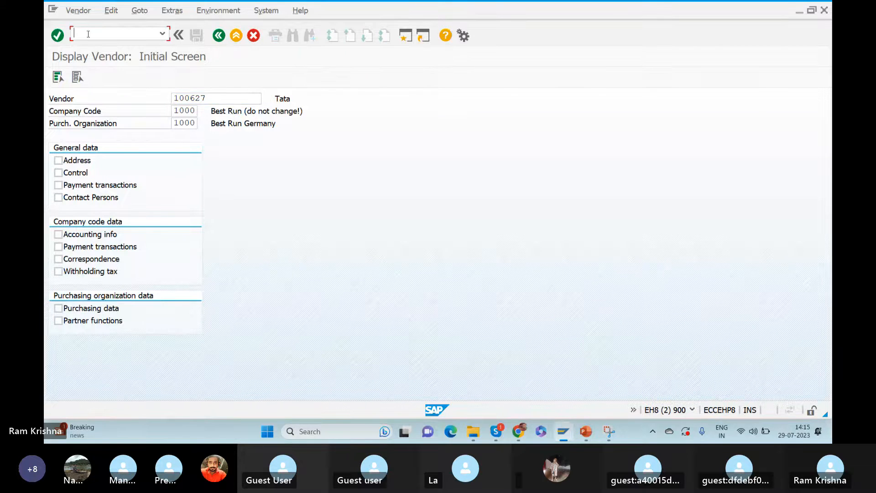
text(/ncfm1)
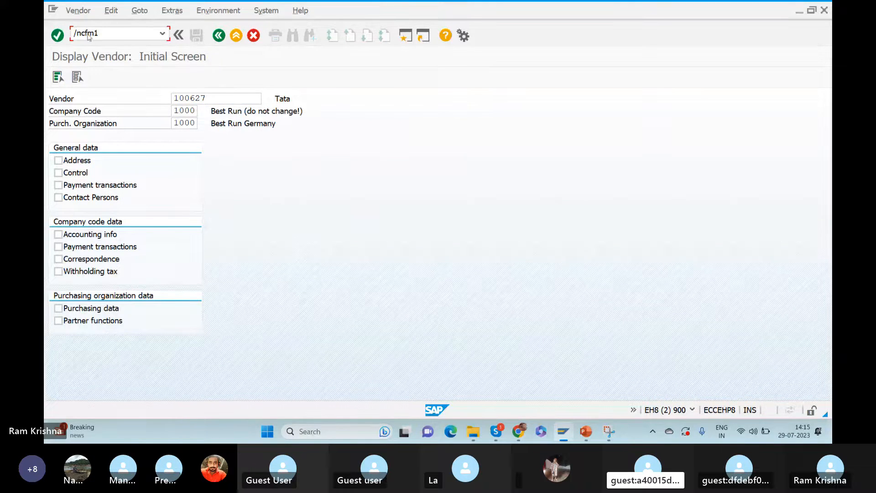
key(Return)
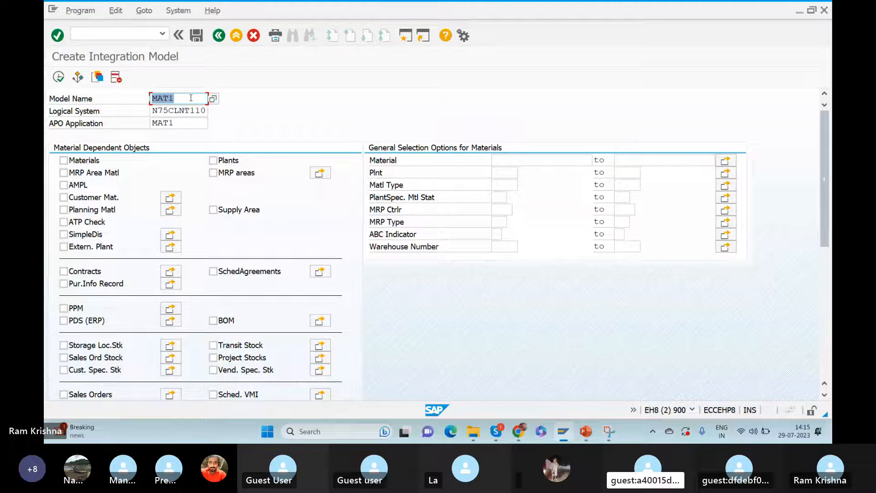
text(MAT2)
click(181, 122)
key(BackSpace)
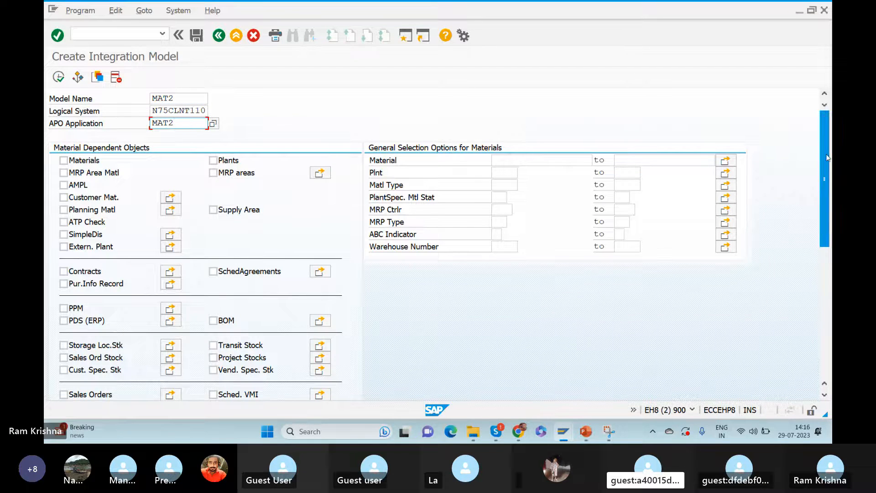
Include Vendors among the material independent objects and restrict the selection to the new vendor's number.
drag(823, 171, 823, 310)
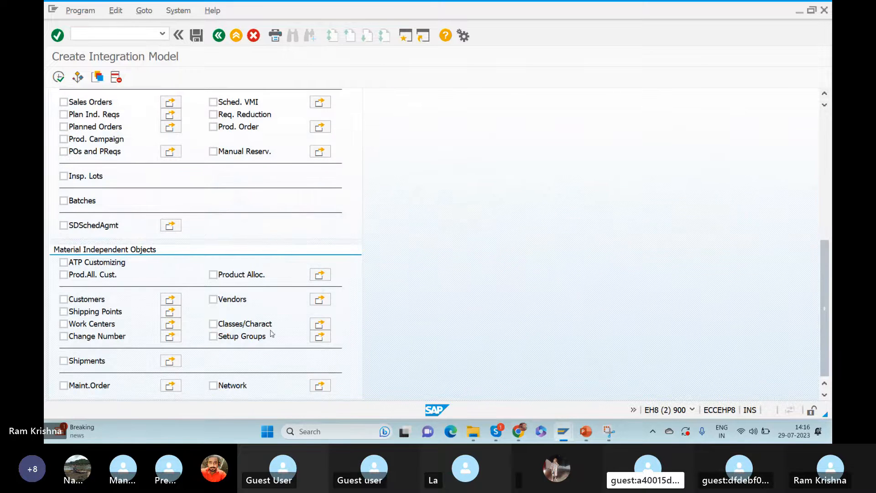
click(320, 300)
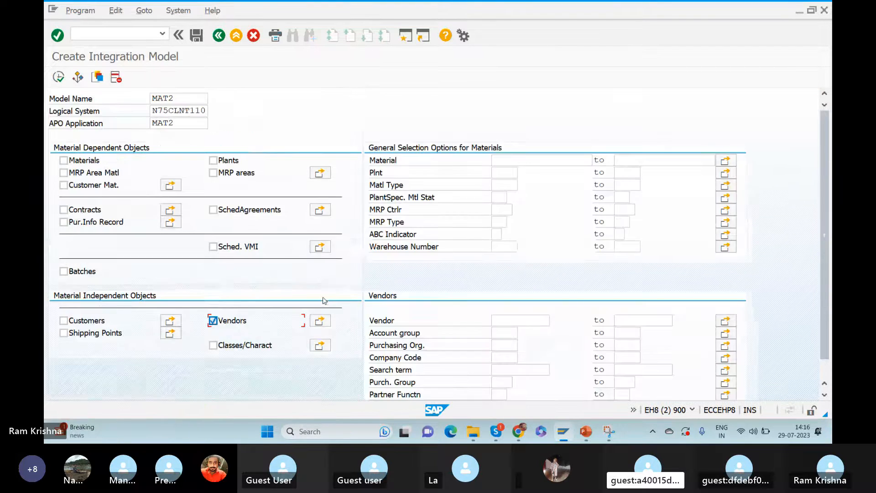
click(502, 320)
text(100627)
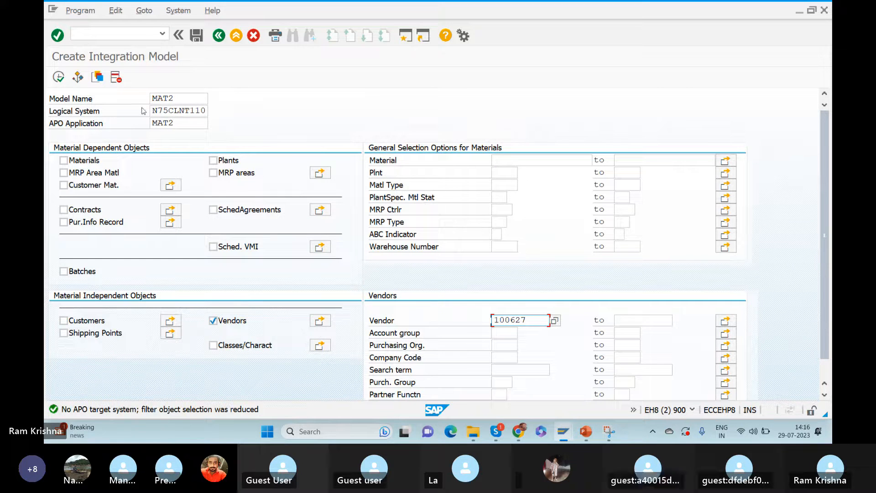
Execute the selection and generate integration model MAT2 for the vendor.
click(58, 77)
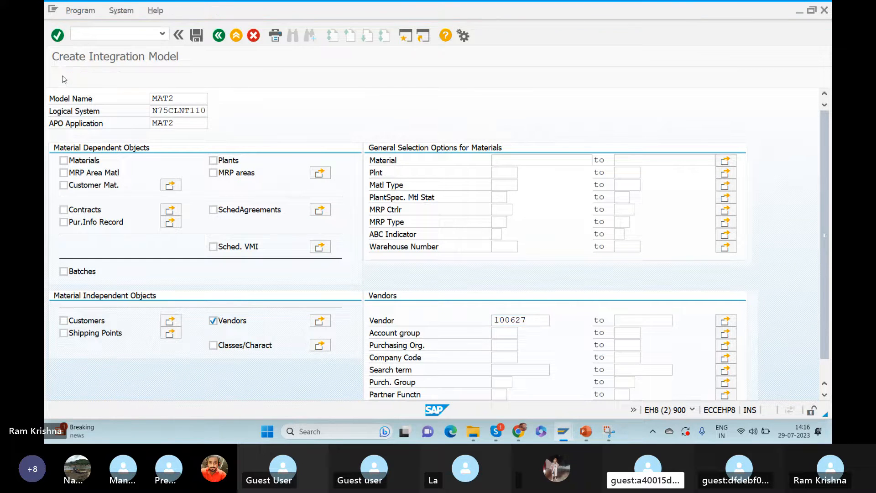
click(254, 94)
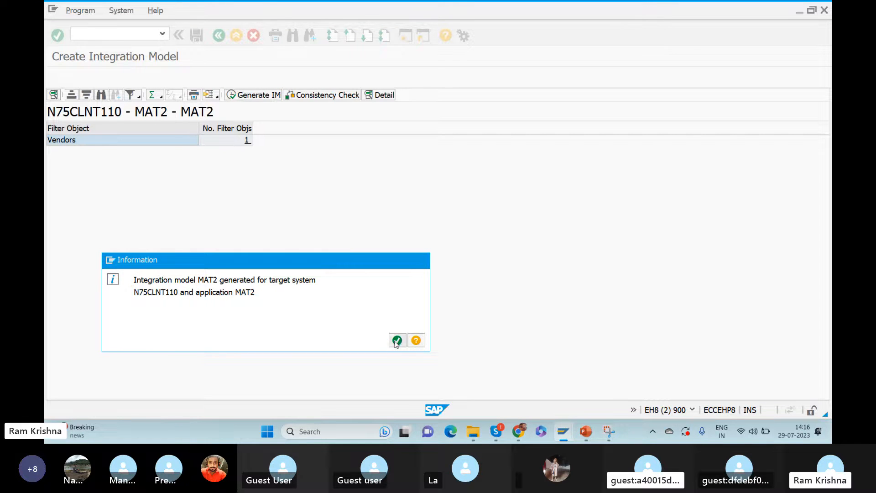
click(396, 340)
Open transaction CFM2 and execute the selection for model MAT2 on logical system N75CLNT110.
click(106, 35)
text(/nc)
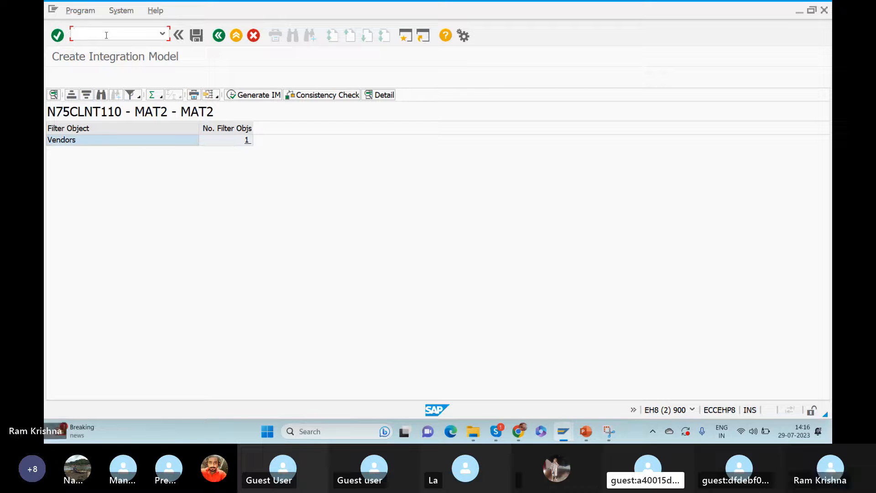
text(fm2)
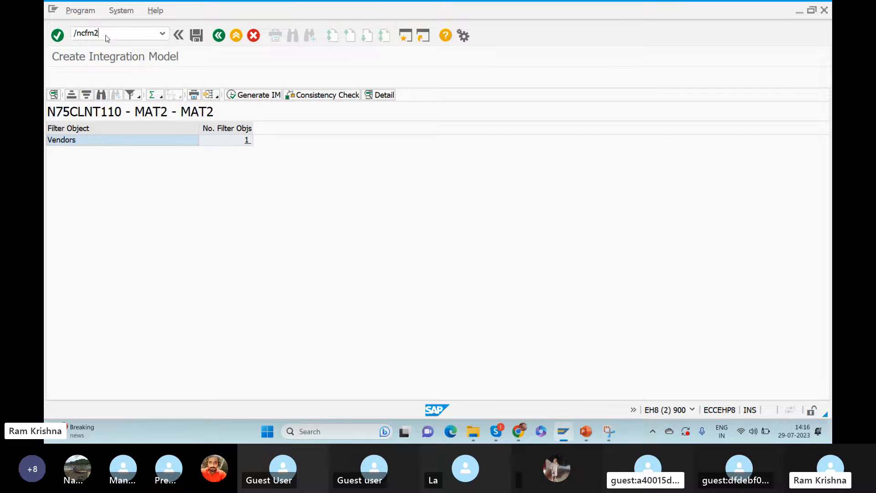
key(Return)
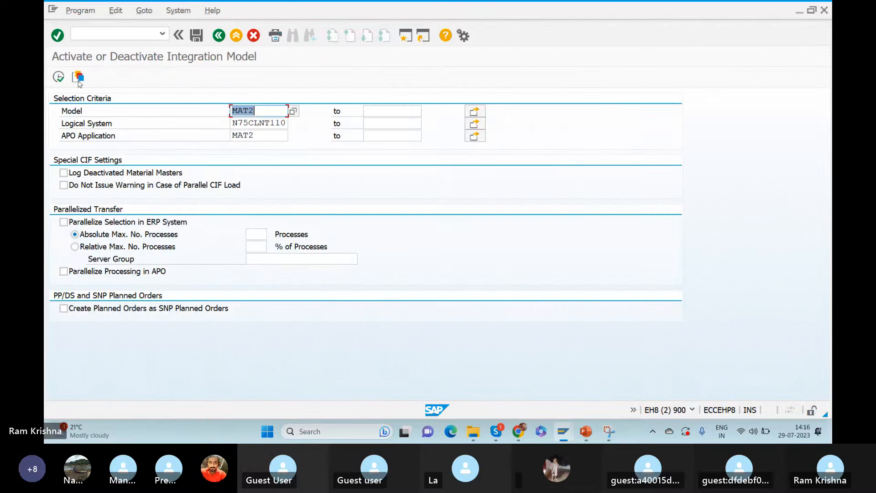
click(58, 77)
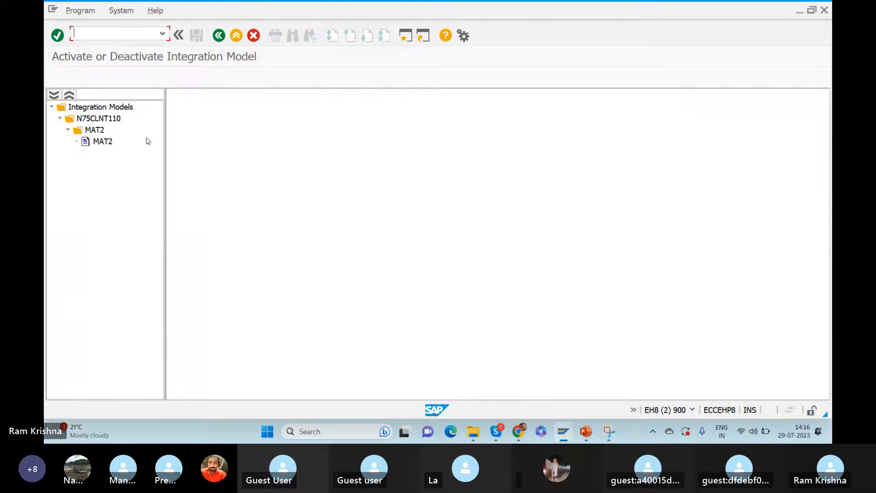
Open the MAT2 model version, set its new status to active, and start the transfer without viewing the application log.
double_click(103, 141)
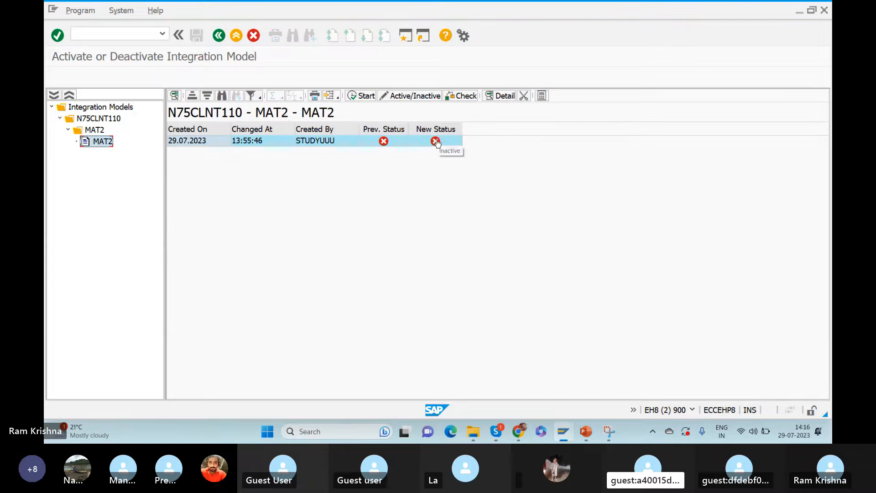
click(356, 96)
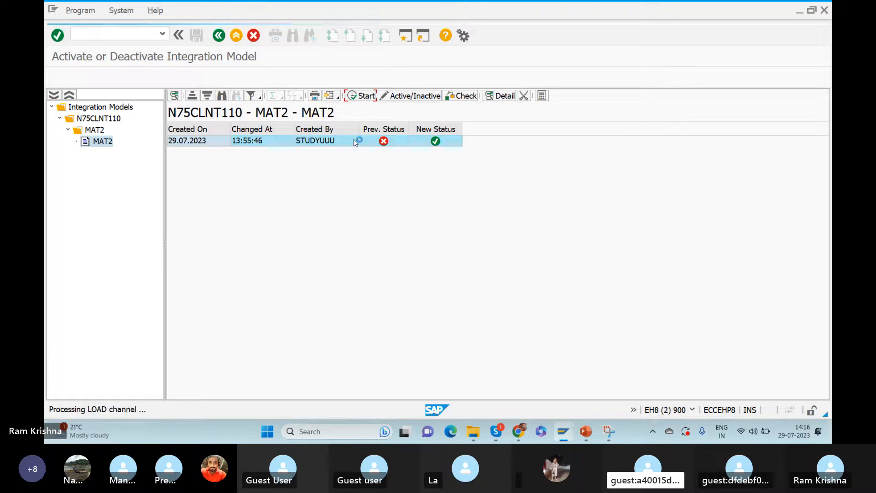
click(323, 233)
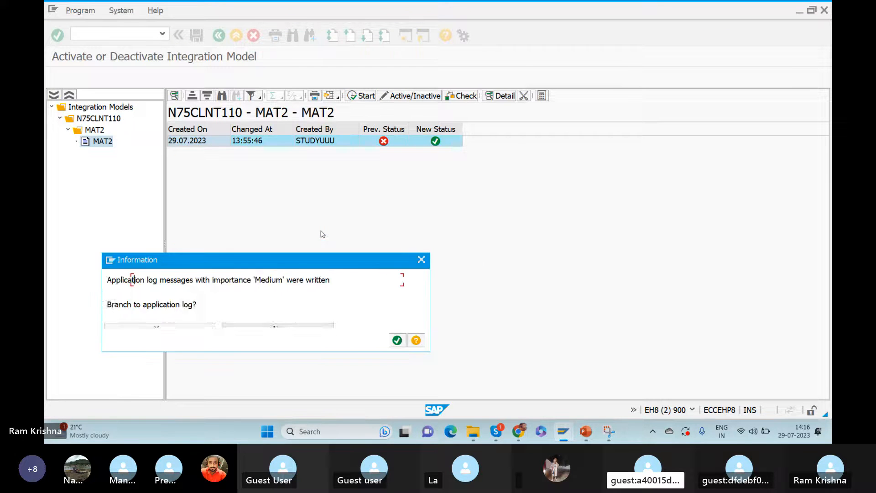
click(397, 339)
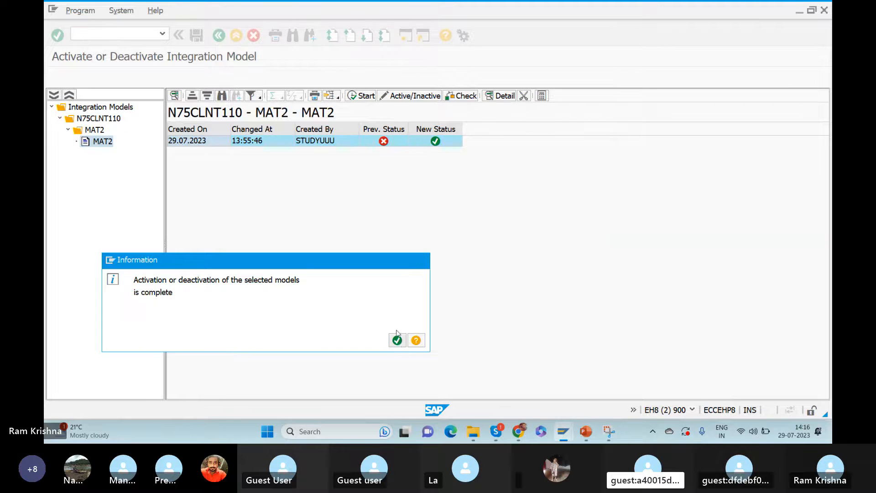
Switch to the N75 EWM system session and restart business partner maintenance with transaction BP.
key(alt+Tab)
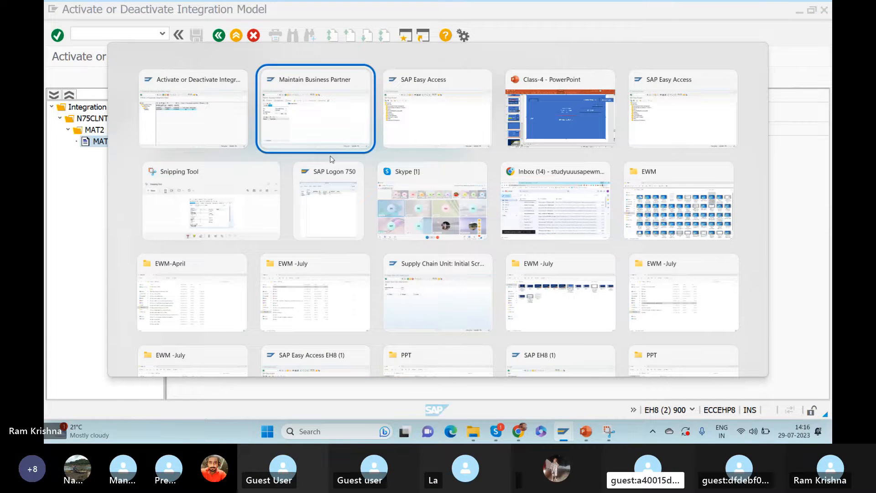
key(alt+Tab)
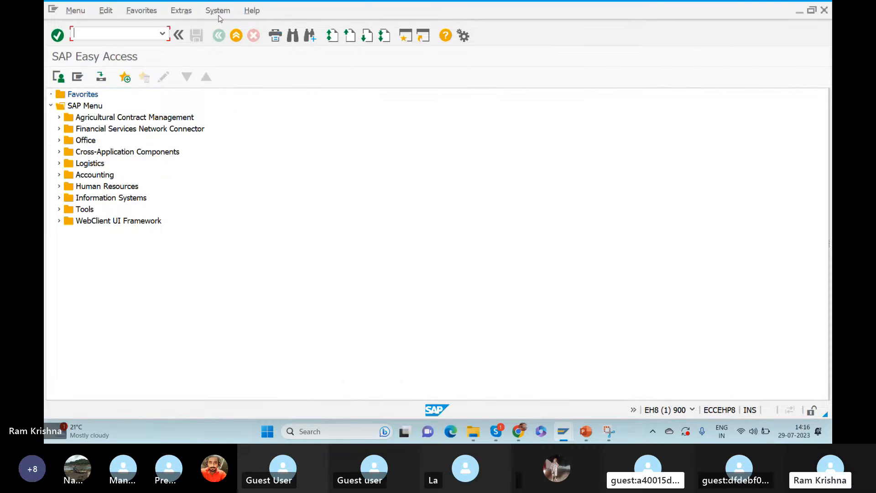
key(alt+Tab)
key(alt+Tab)
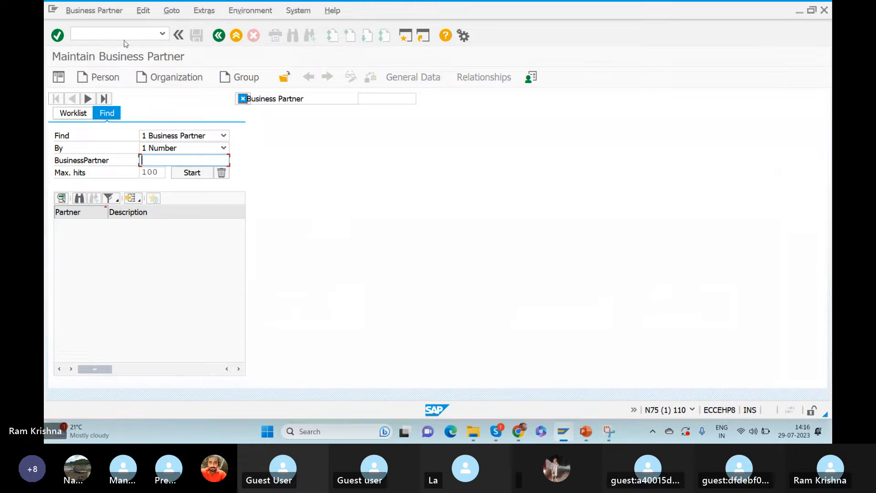
click(161, 35)
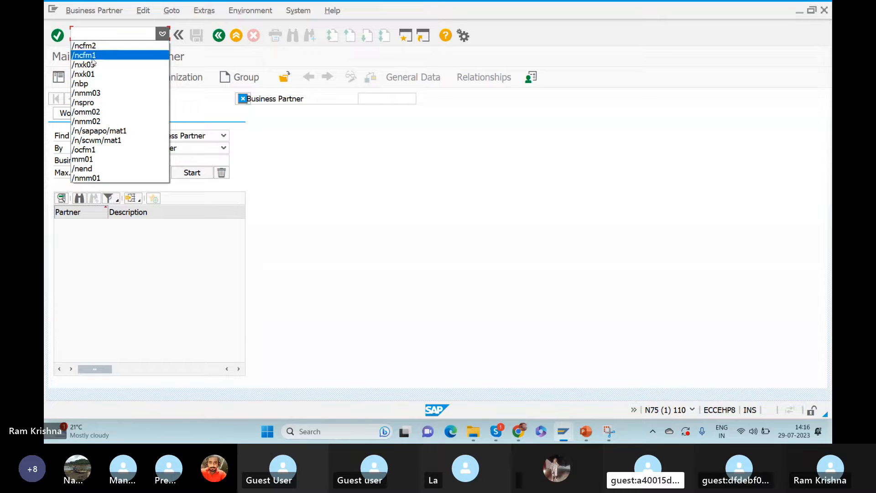
click(91, 85)
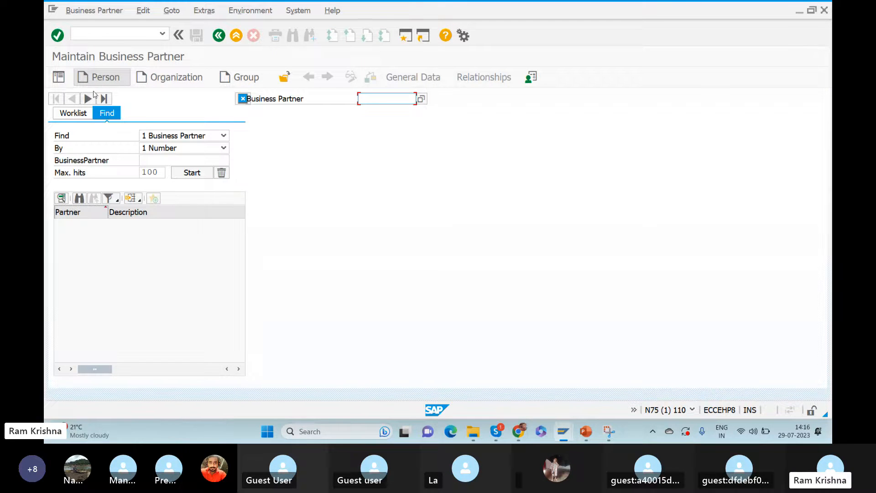
Return to the integration model activation session and show the details of the vendors contained in MAT2.
click(158, 162)
key(alt+Tab)
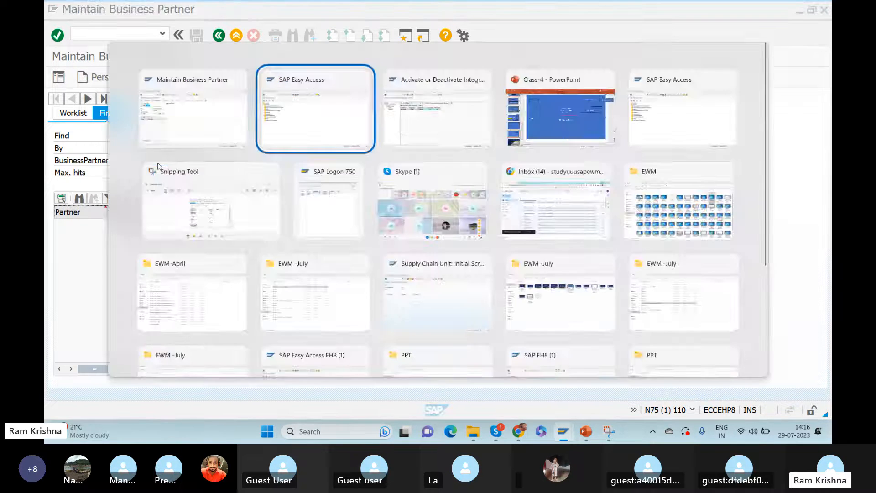
key(alt+Tab)
key(alt+Tab)
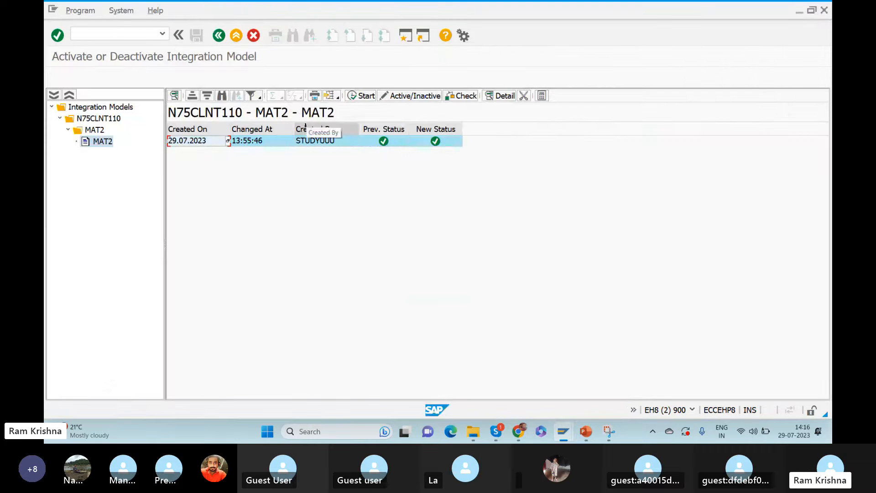
click(502, 95)
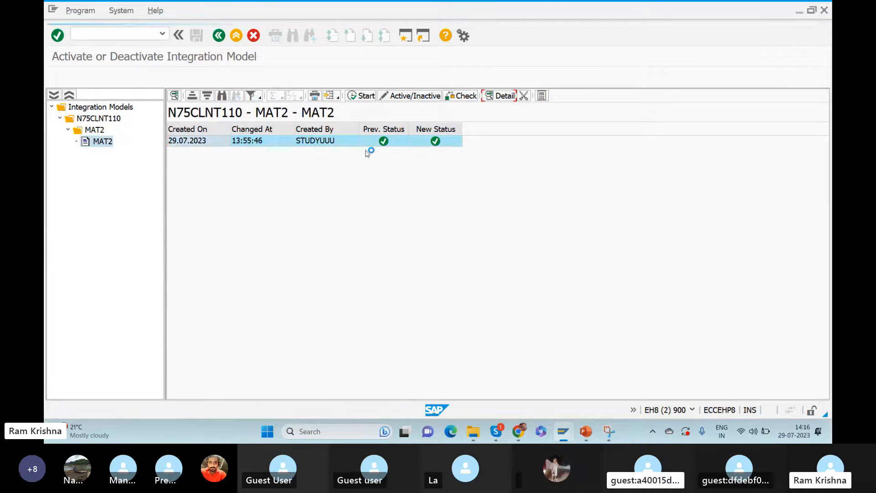
click(678, 141)
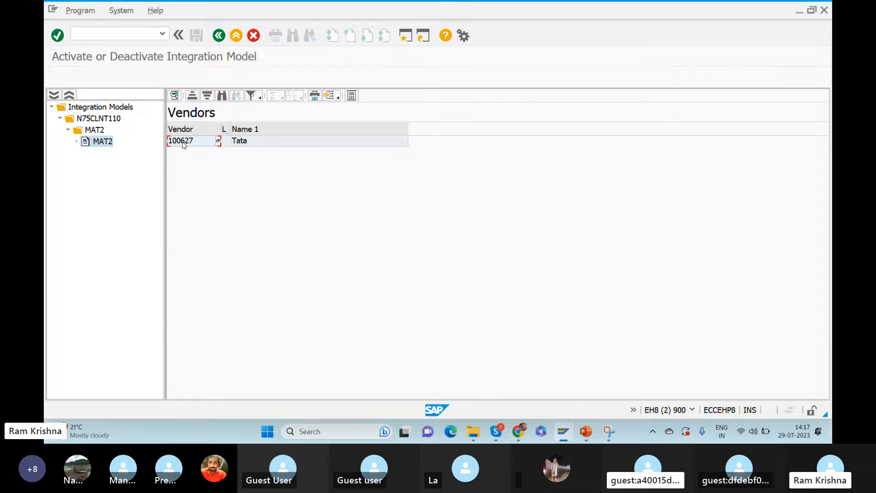
Switch to the N75 EWM session and search business partners by the Tata vendor's number, also trying to open that partner directly.
key(alt+Tab)
key(alt+Tab)
key(Tab)
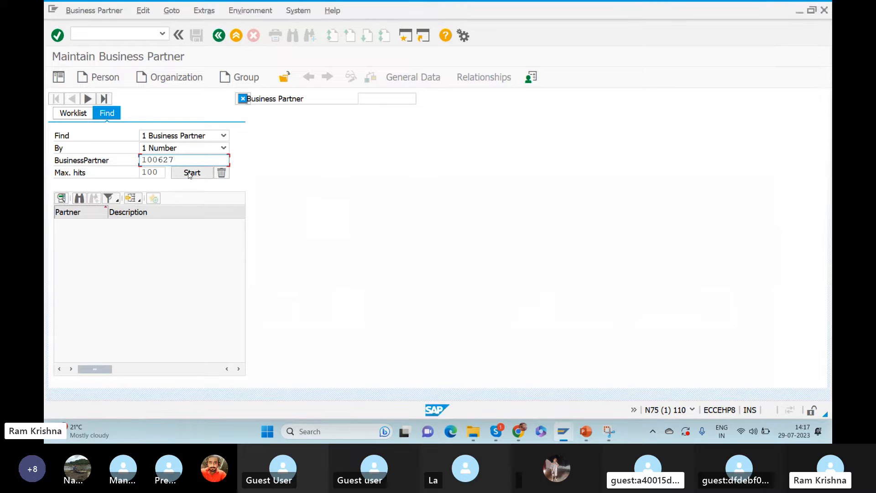
click(191, 173)
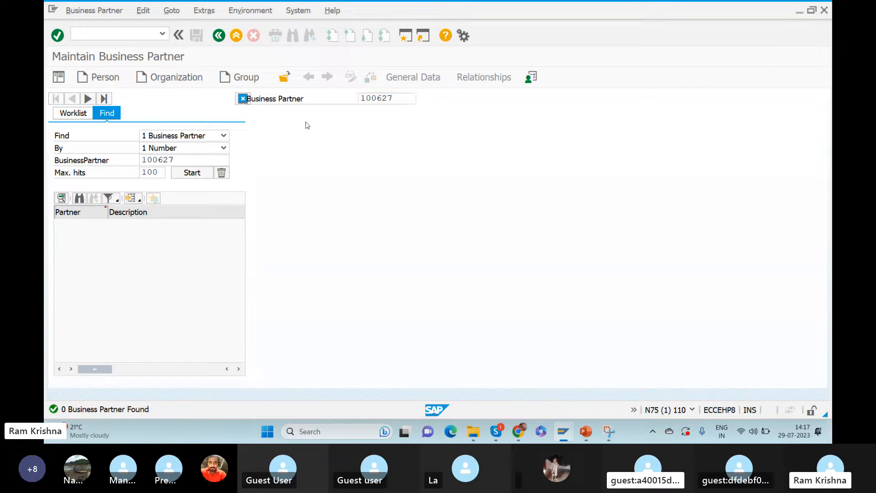
key(Return)
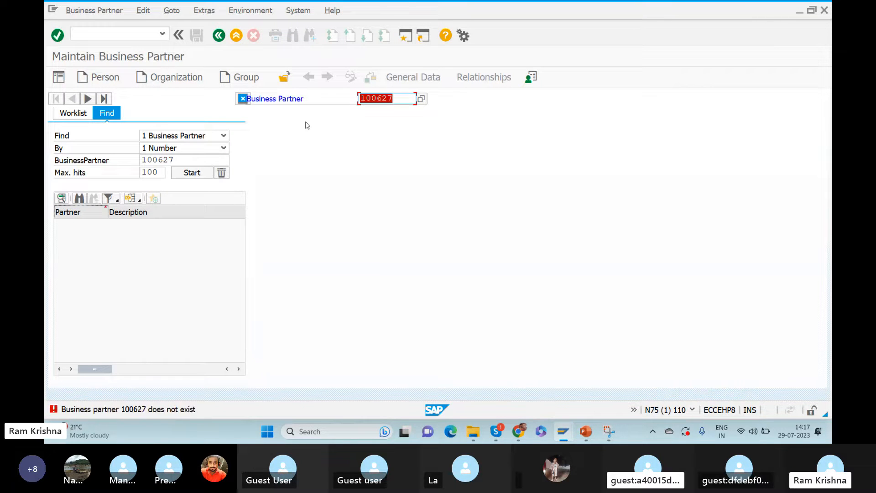
Switch to the EH8 ECC session, start creating an integration model, and set both the model name and APO application to MAT3.
key(alt+Tab)
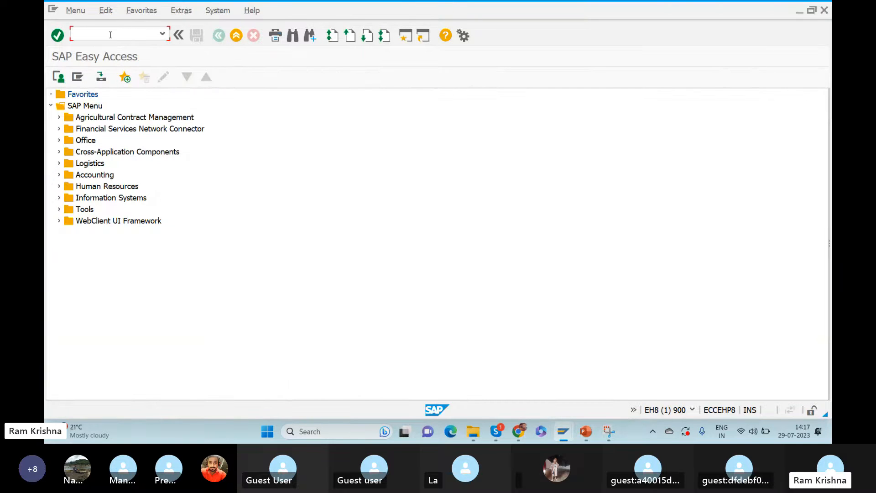
text(cfm)
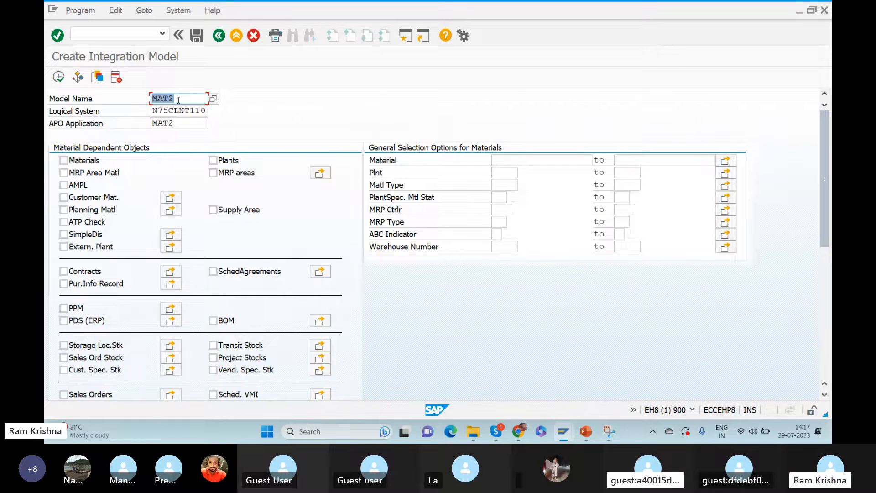
text(MAT3)
click(178, 126)
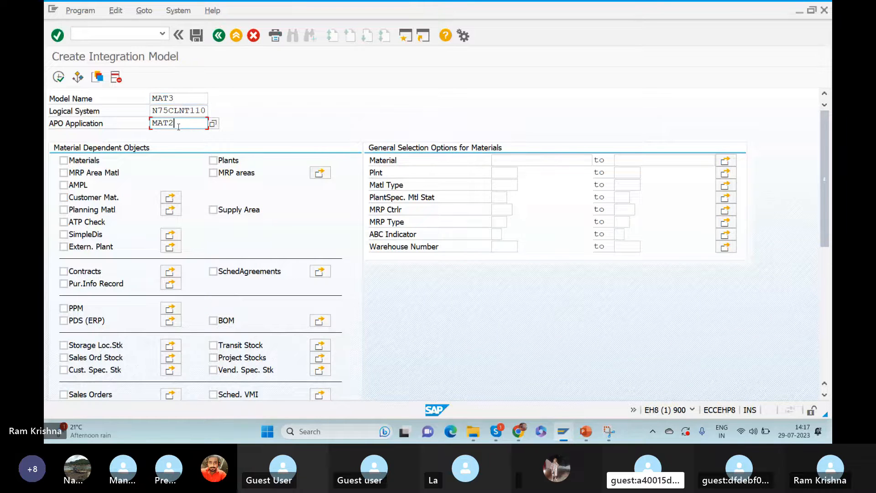
key(BackSpace)
text(3)
Include vendors in the MAT3 model and restrict the selection to the Tata vendor's number.
drag(826, 151, 823, 279)
click(239, 301)
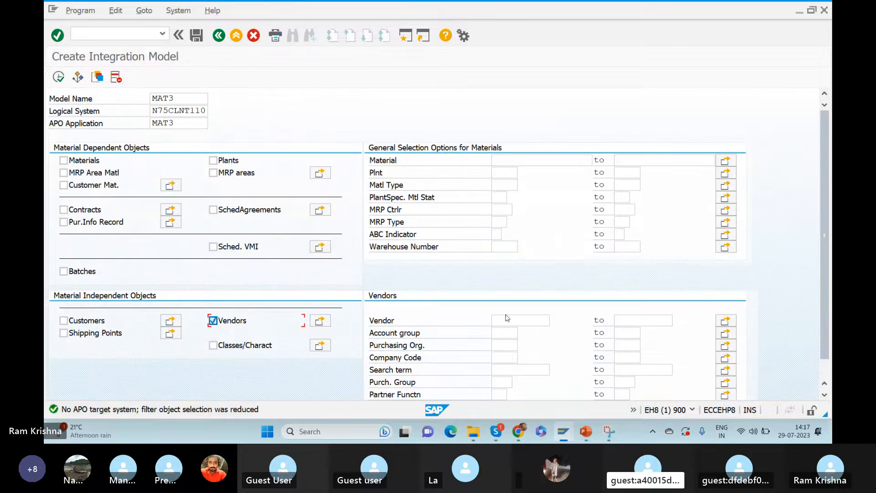
click(516, 321)
text(100627)
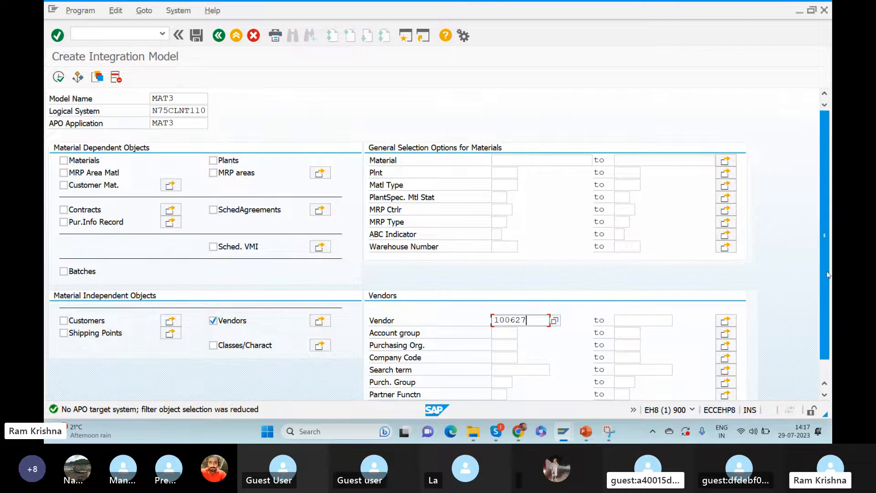
Set the vendor selection's Create Loc./BP option to 1, Only Create Business Partners.
scroll(829, 275, down, 2)
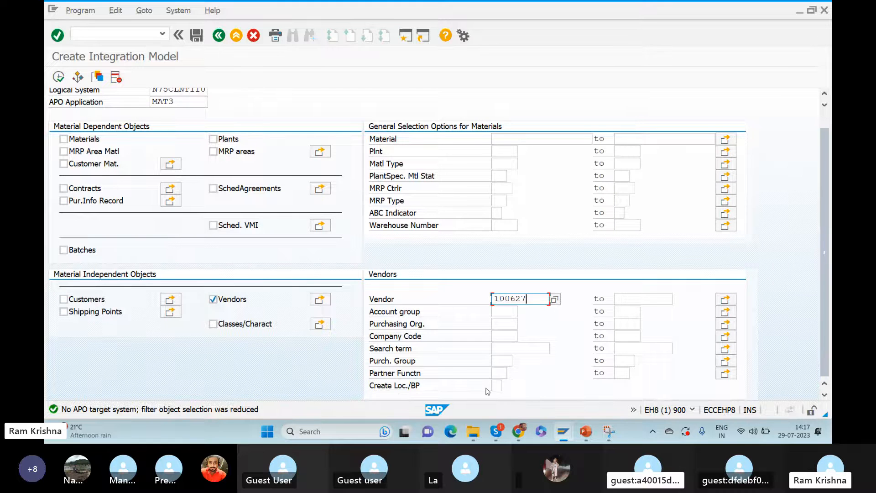
click(496, 385)
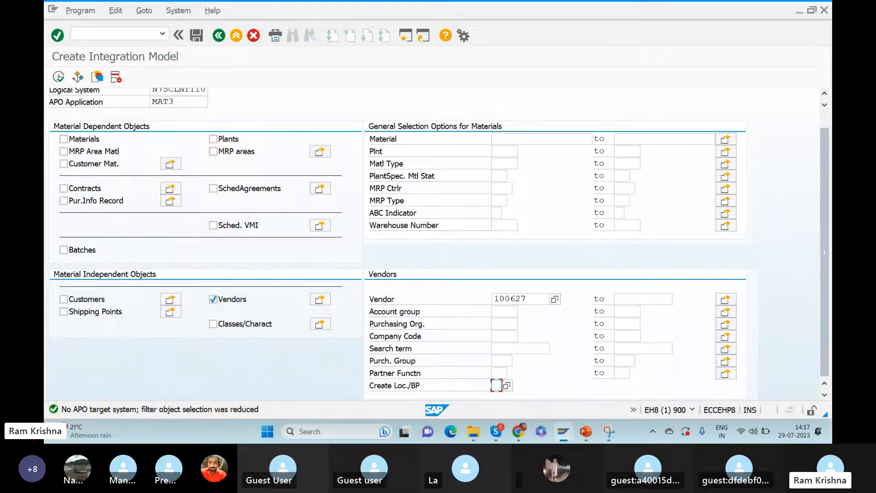
click(510, 386)
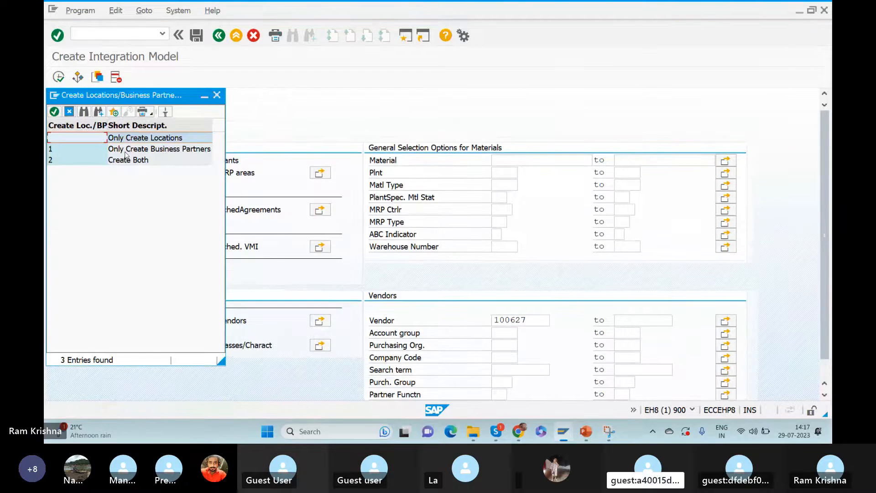
double_click(125, 152)
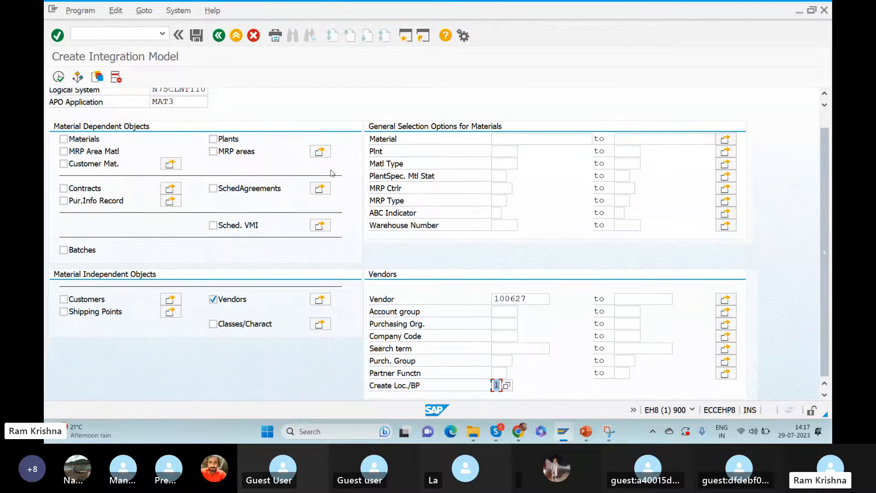
Execute the vendor selection, generate integration model MAT3 for N75CLNT110, and acknowledge the information message.
click(59, 77)
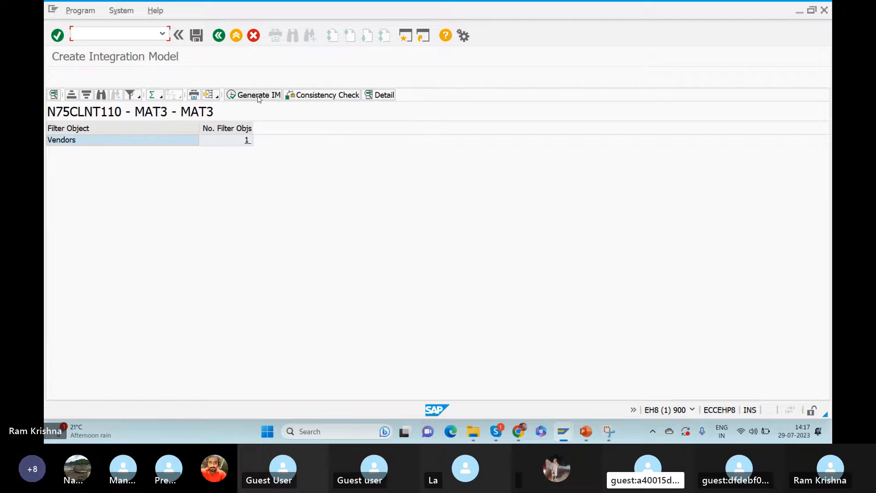
click(259, 97)
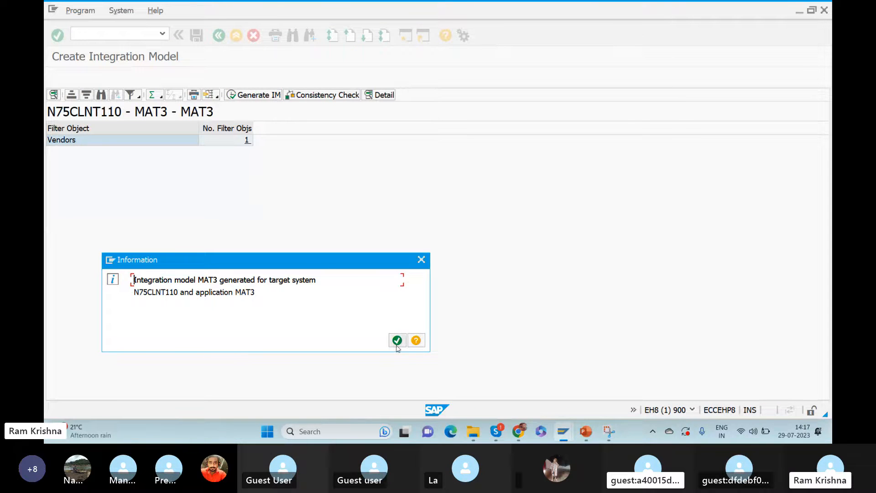
click(397, 340)
Open transaction CFM2 and execute the selection for model MAT3 on logical system N75CLNT110.
click(109, 34)
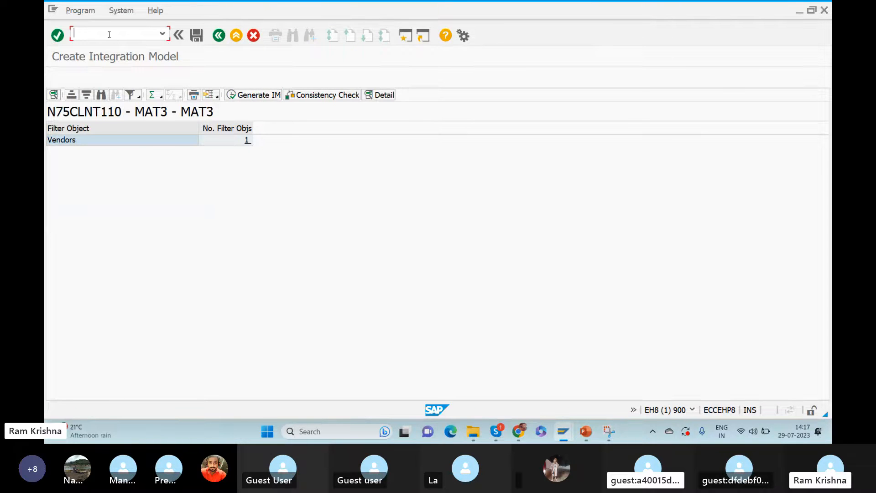
text(/ncfm2)
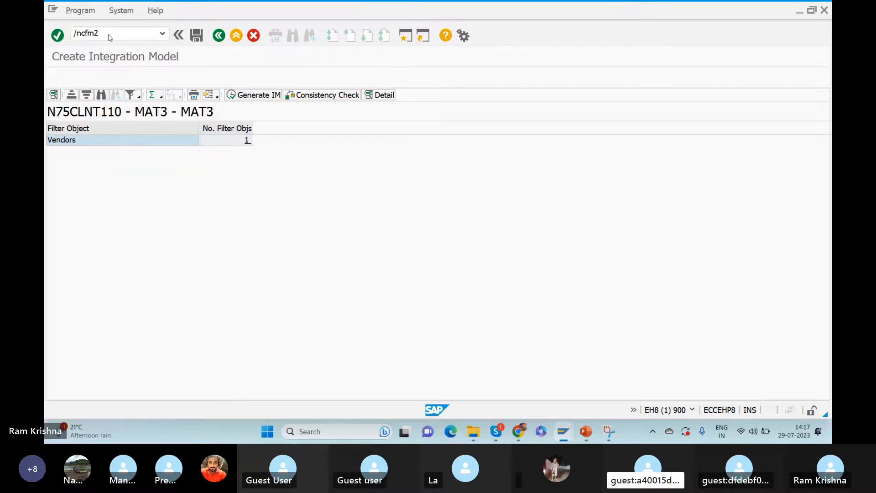
key(Return)
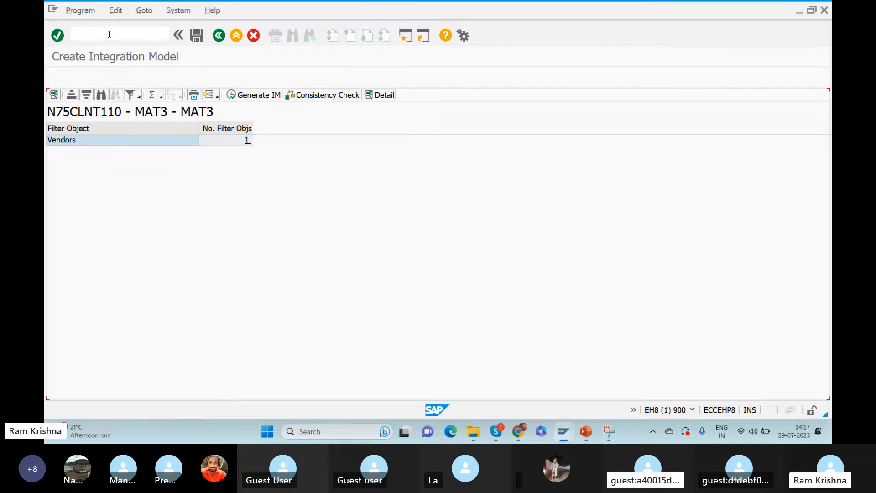
click(59, 77)
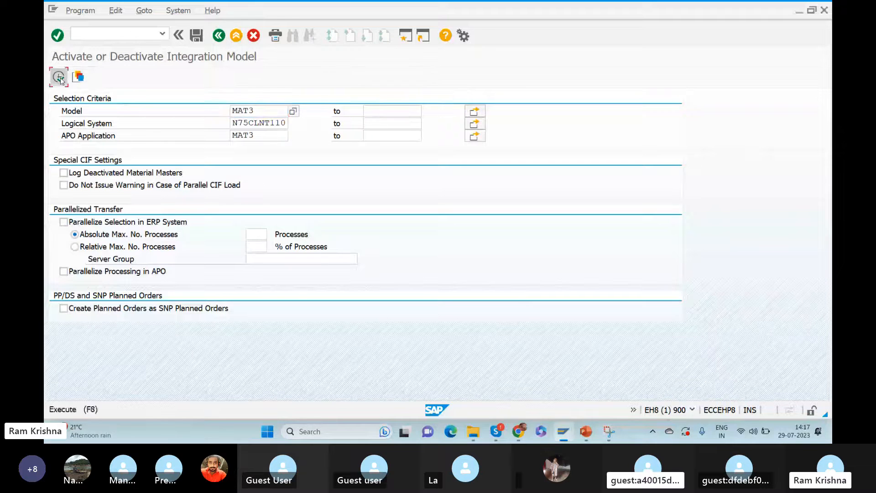
Try to activate the MAT3 model version and start its transfer, ignoring the blocked inbound queue.
double_click(104, 141)
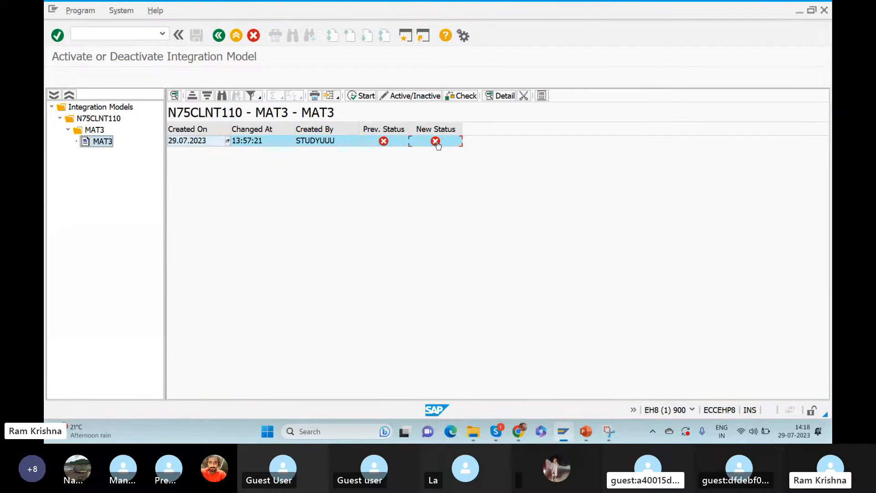
click(435, 142)
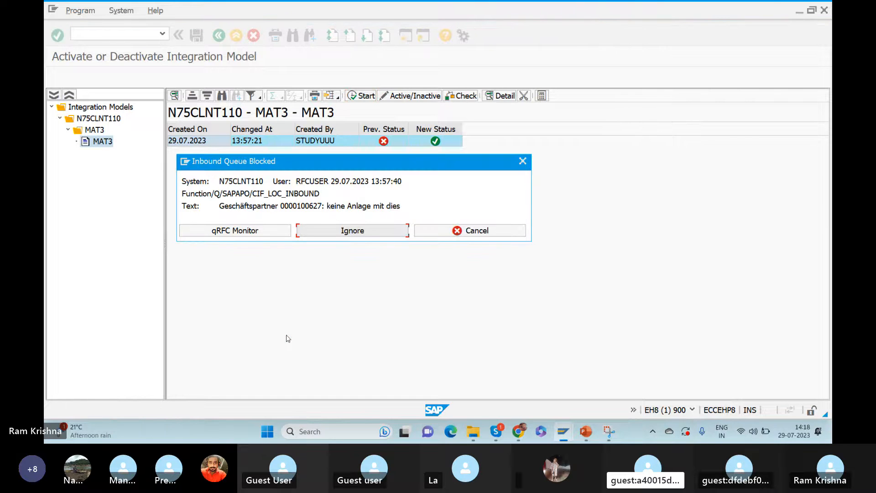
click(331, 236)
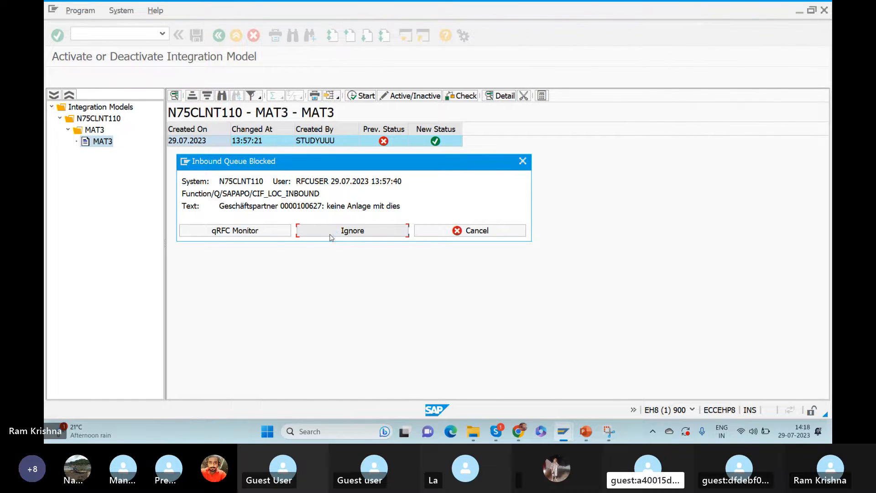
click(331, 237)
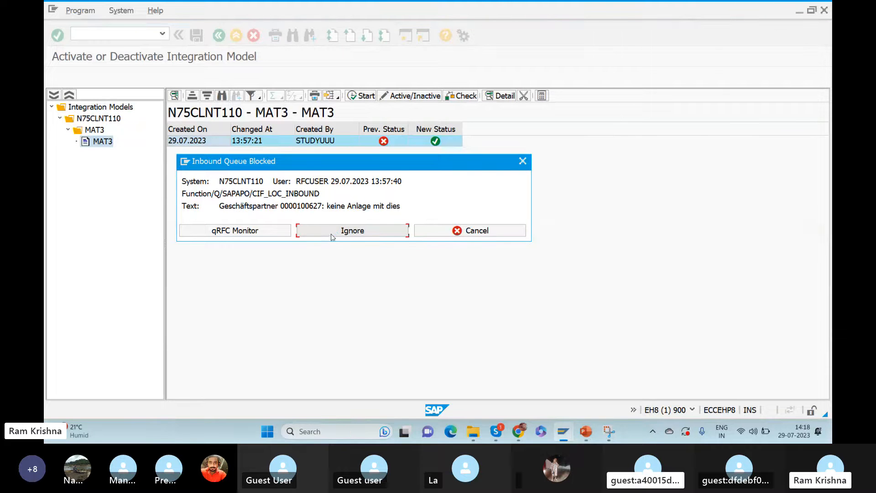
drag(355, 160, 385, 197)
click(387, 268)
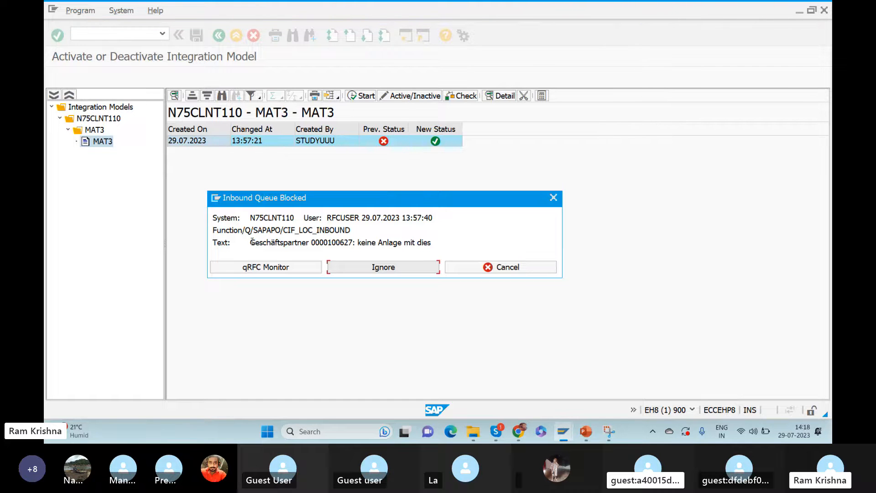
Copy the German error text from the Inbound Queue Blocked dialog and switch to Chrome.
drag(252, 242, 407, 245)
drag(473, 245, 473, 245)
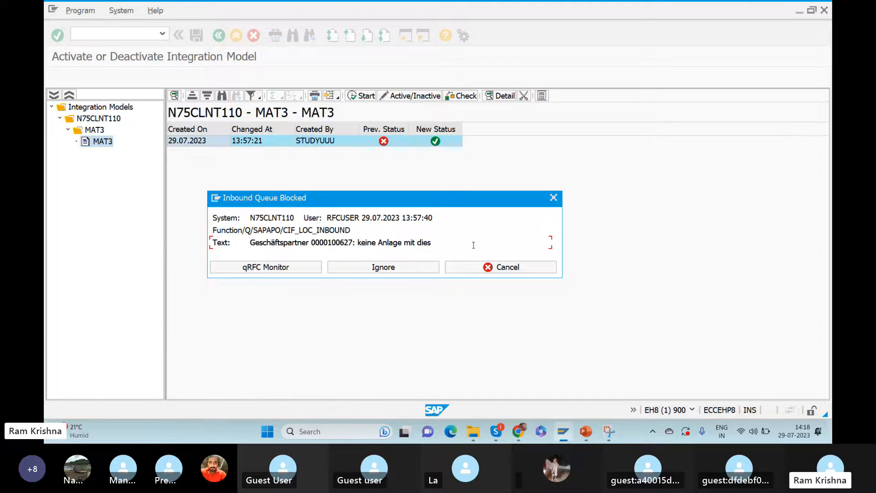
click(518, 433)
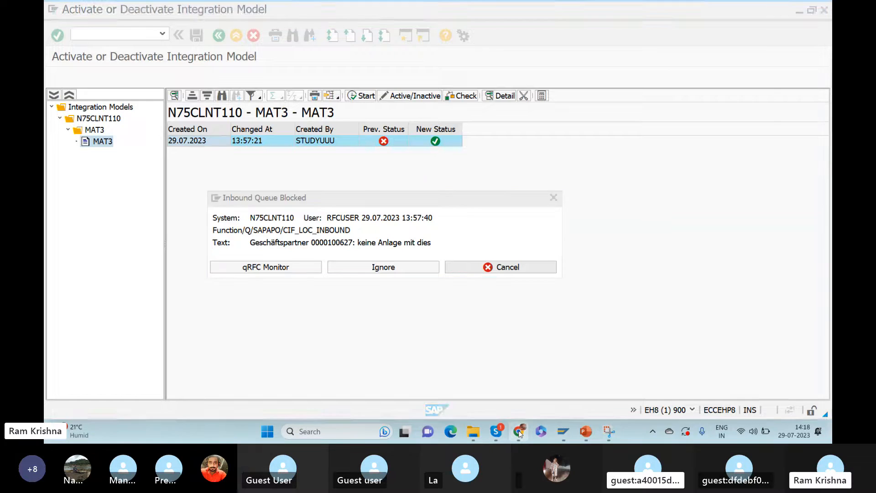
Search Google for "translate" and translate the copied German error text into English.
click(304, 8)
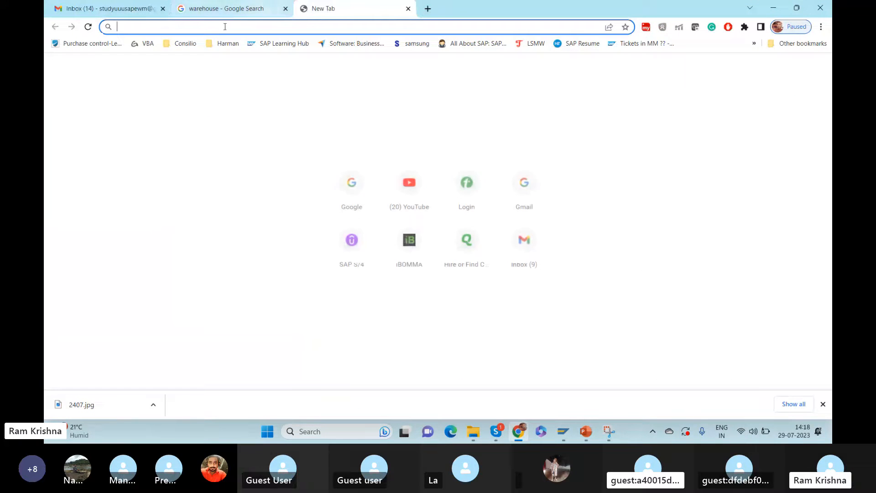
text(trans)
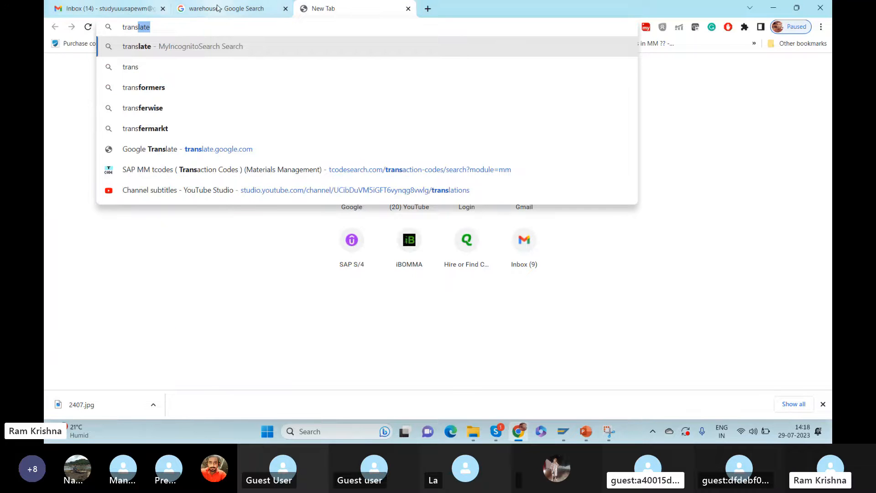
click(218, 8)
drag(175, 68, 84, 63)
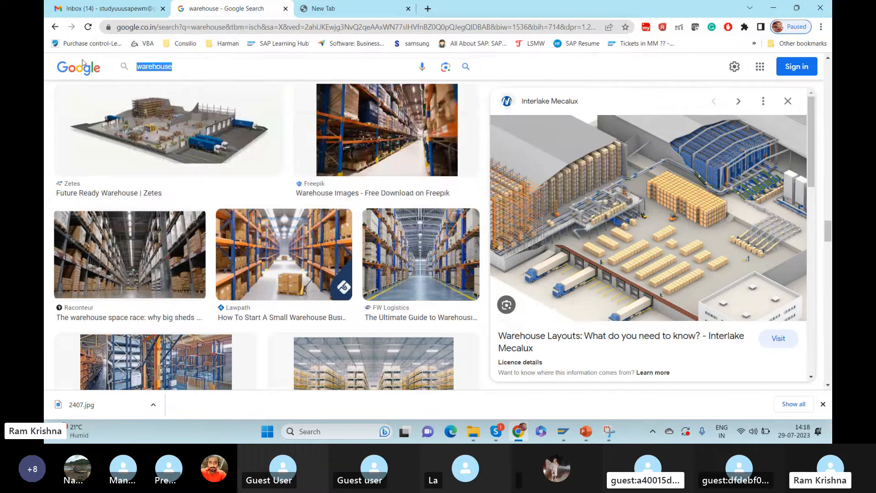
text(translate)
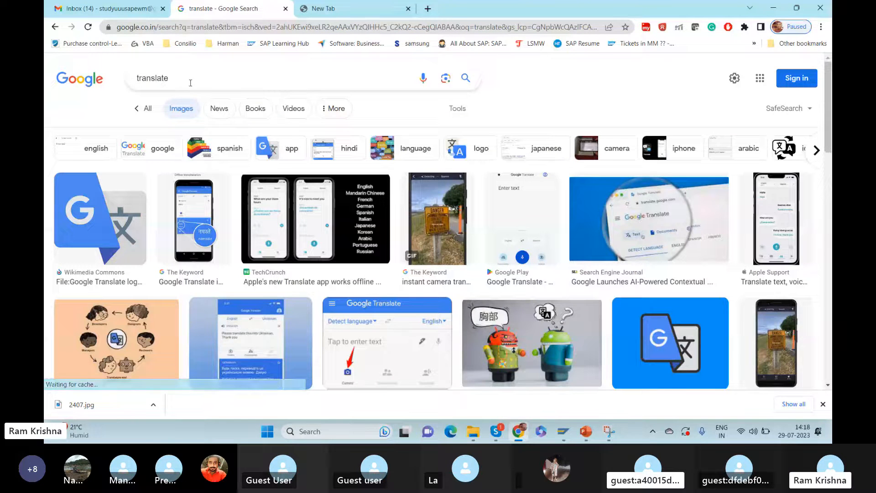
click(150, 108)
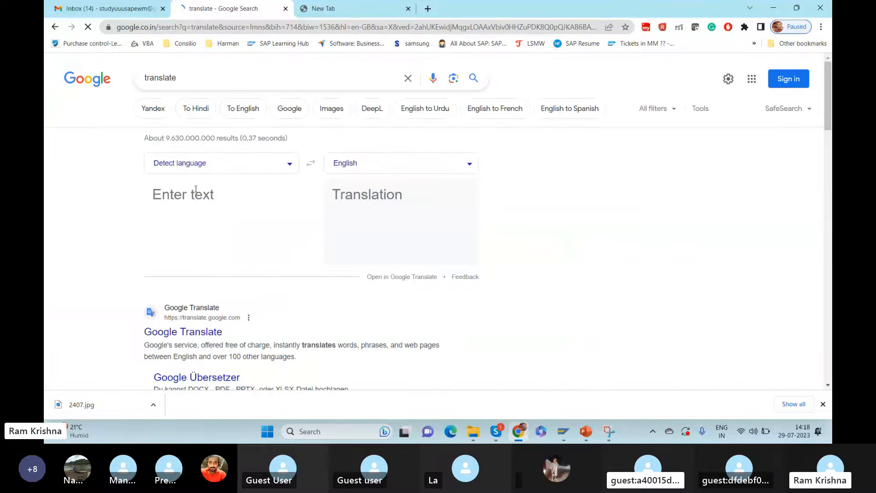
key(ctrl+v)
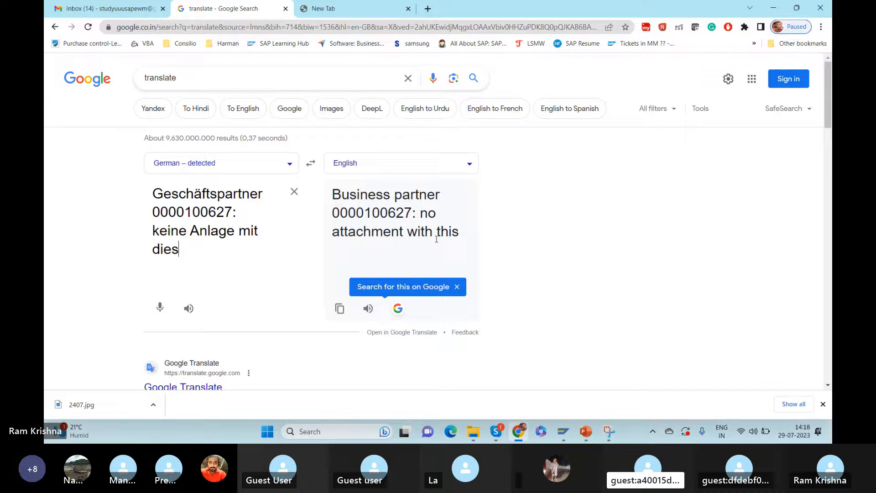
Return to the SAP activation session, cancel the blocked MAT3 transfer, and decline to view the application log.
key(alt+Tab)
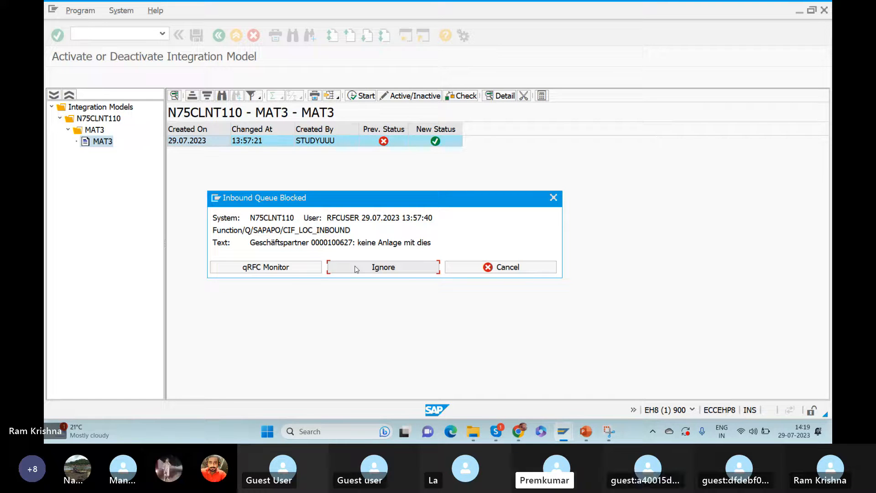
click(357, 268)
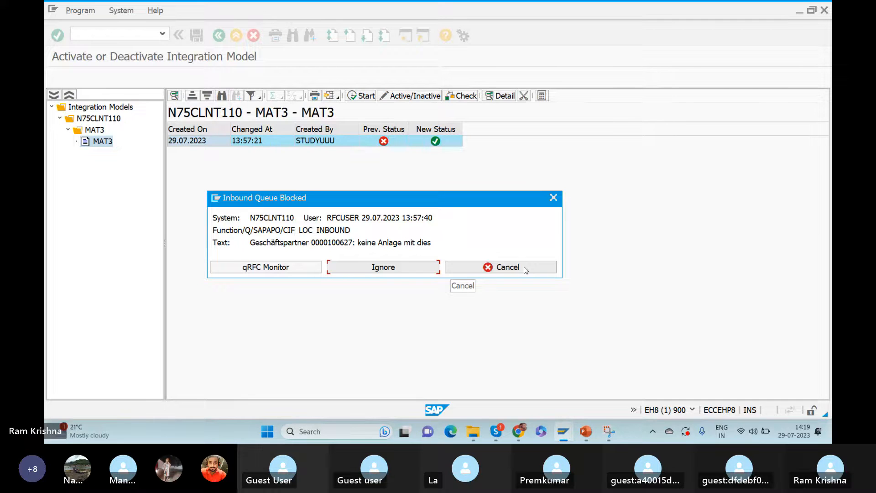
click(525, 269)
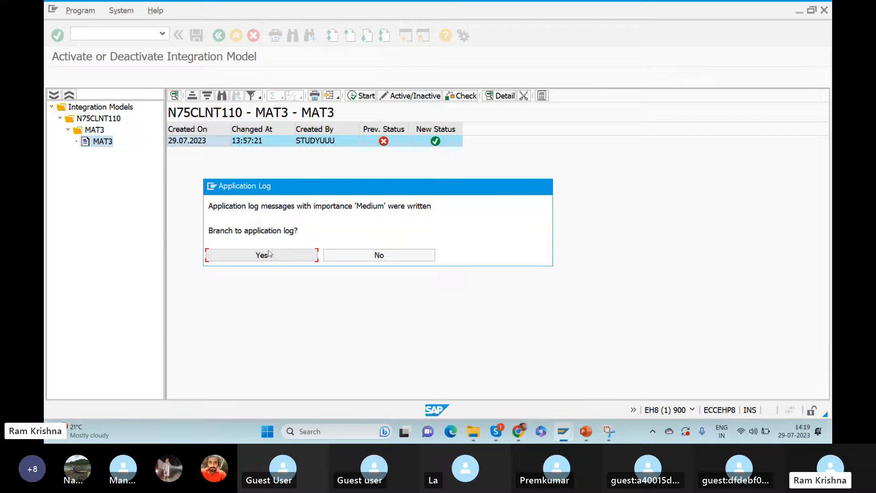
click(356, 255)
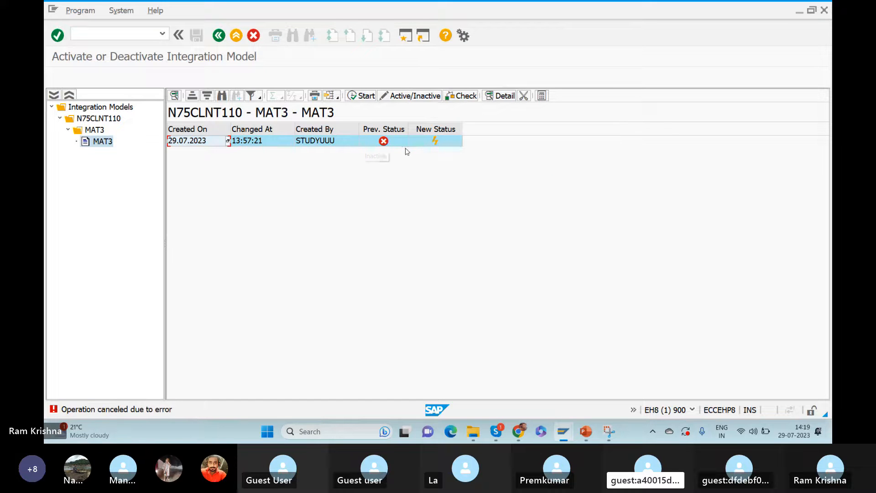
Switch to the ECC session showing the MAT2 vendor list and start the Create Vendor transaction XK01 there.
key(alt+Tab)
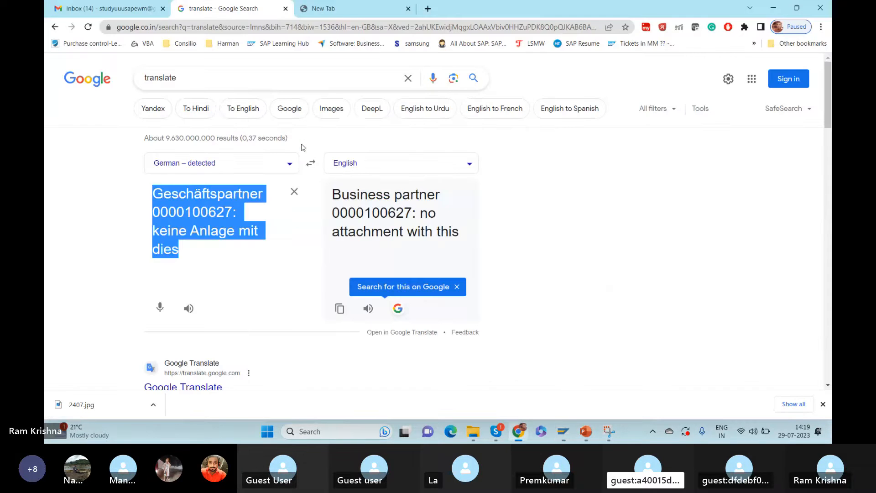
key(alt+Tab)
key(alt+Tab)
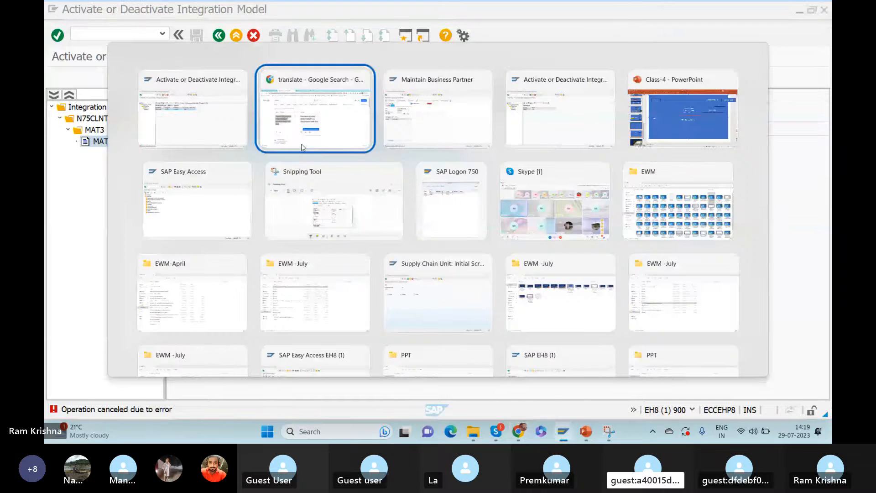
key(alt+Tab)
key(alt+Tab)
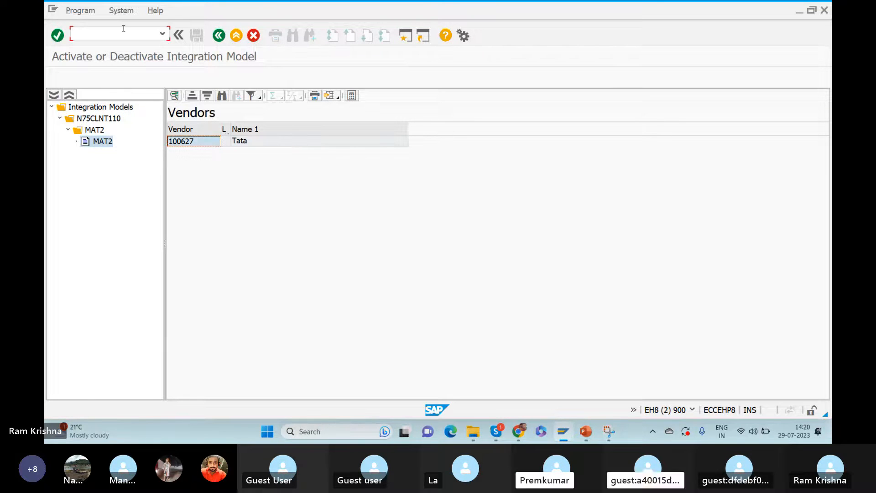
text(/n)
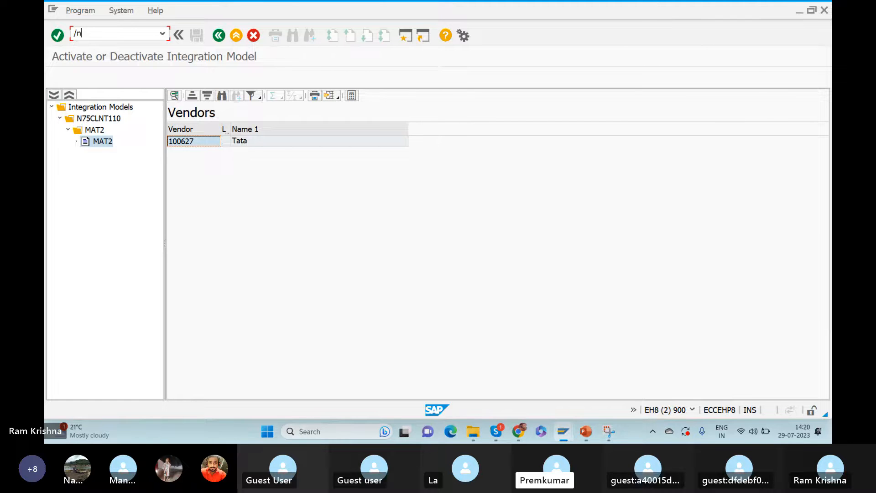
text(xk)
text(ks)
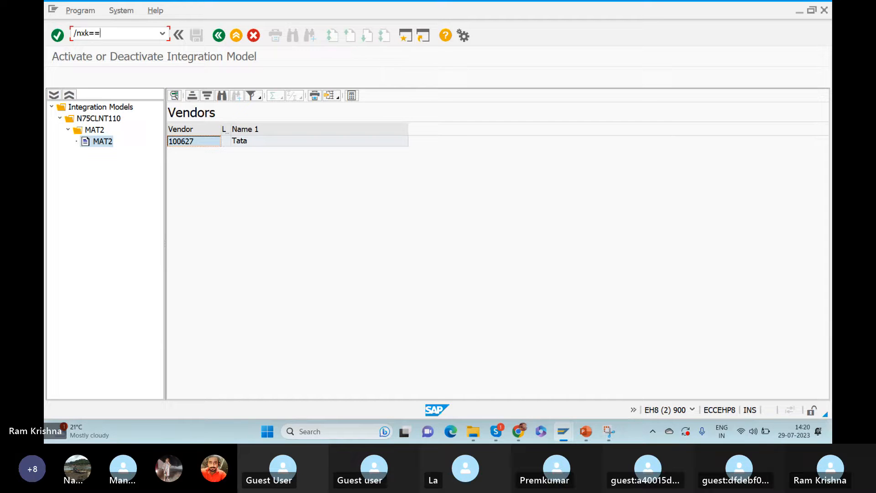
key(BackSpace)
key(BackSpace)
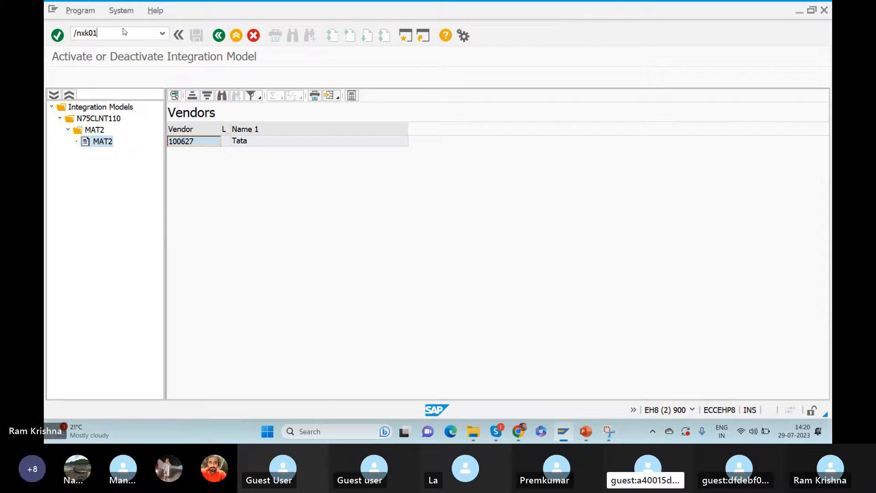
text(01)
key(Return)
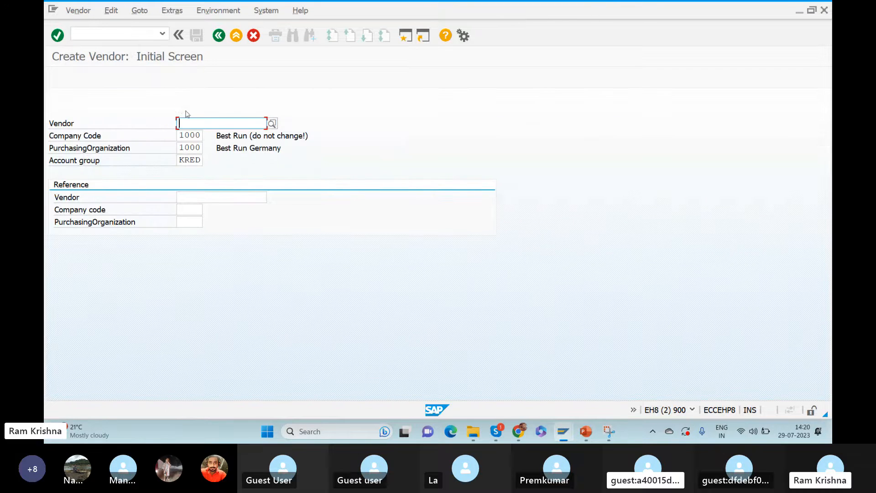
Try to create vendor JUPL-01 for company code 1000 and purchasing organization 1000 with account group KRED.
text(JUP)
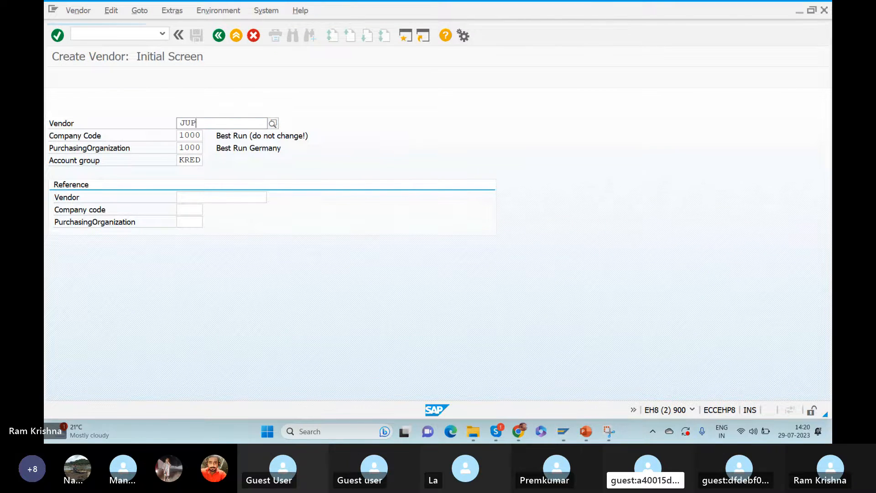
text(L-01)
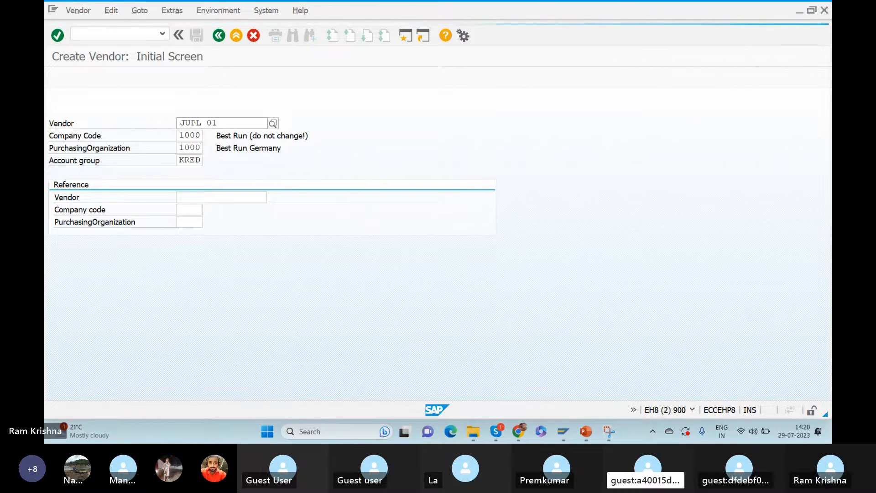
key(Return)
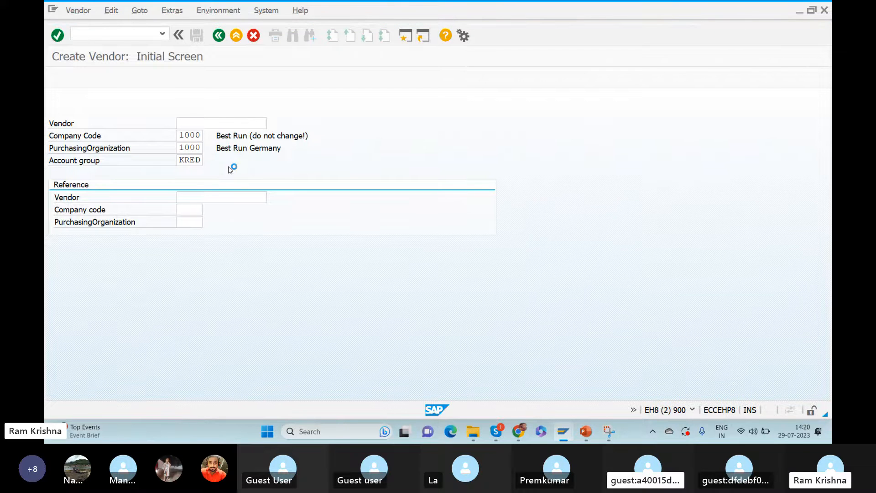
text(JUPL-01)
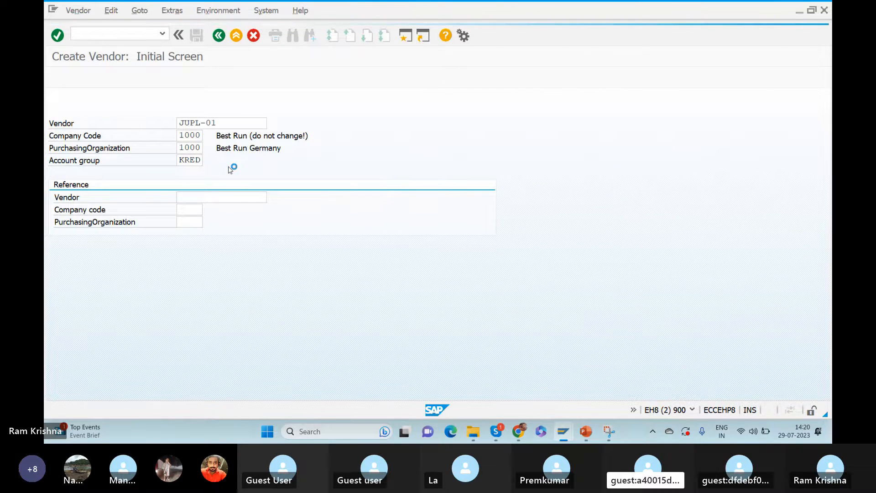
key(Return)
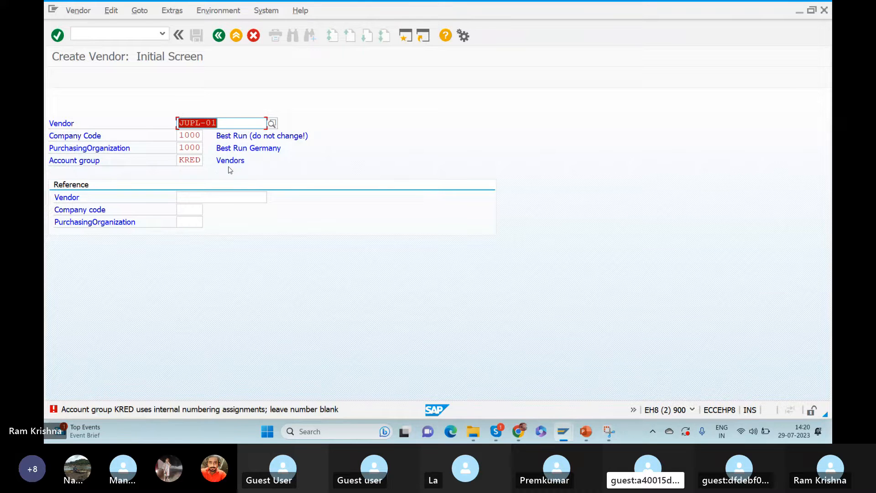
Try account group LIEF for vendor JUPL-01, choosing it from the list of vendor account groups.
click(202, 160)
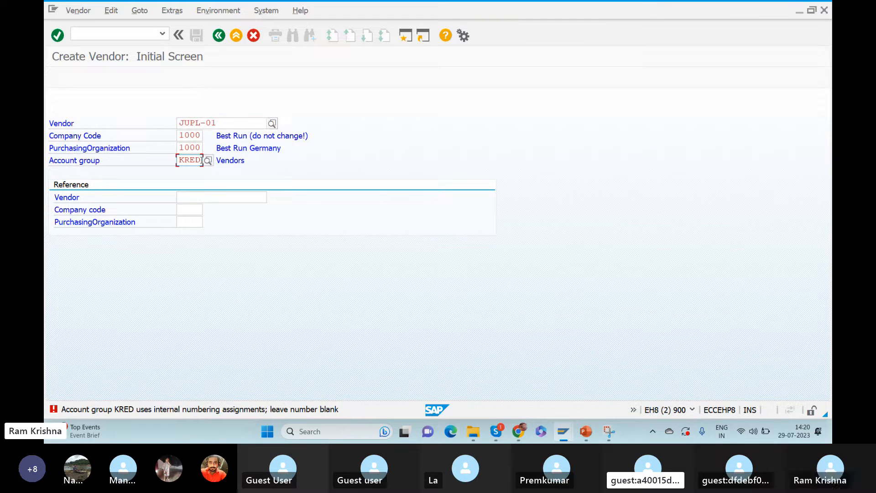
click(206, 161)
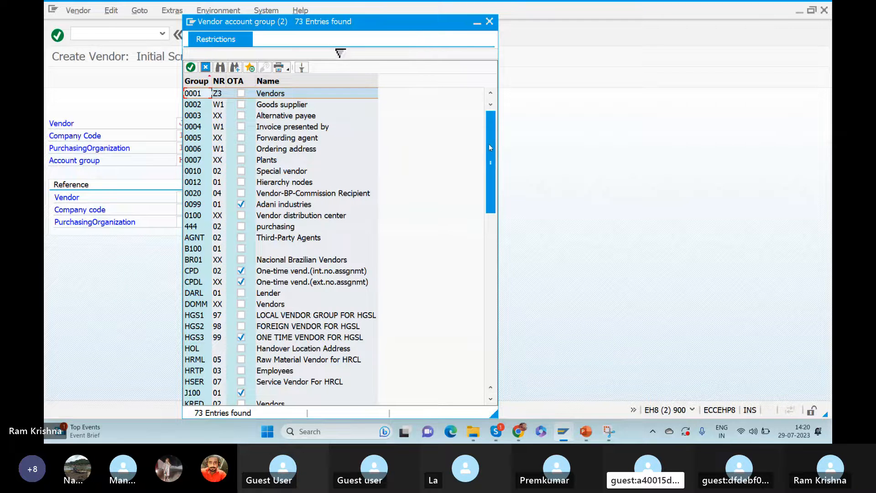
drag(489, 145, 491, 210)
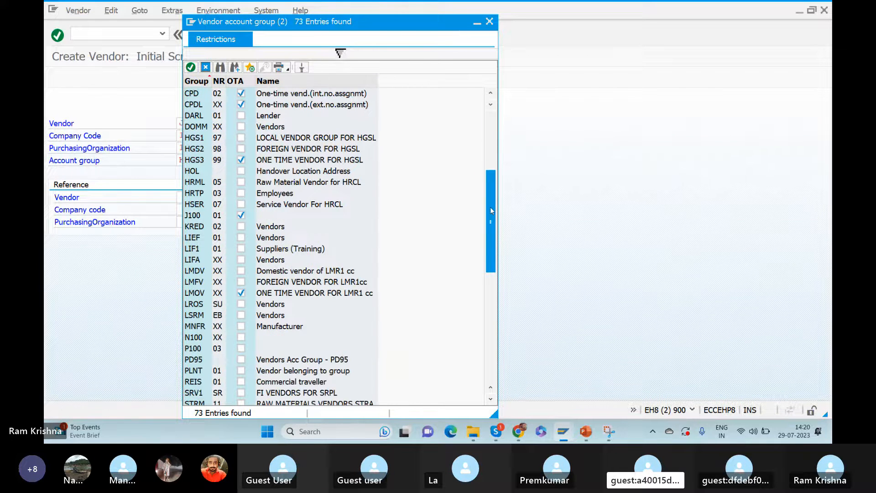
double_click(191, 238)
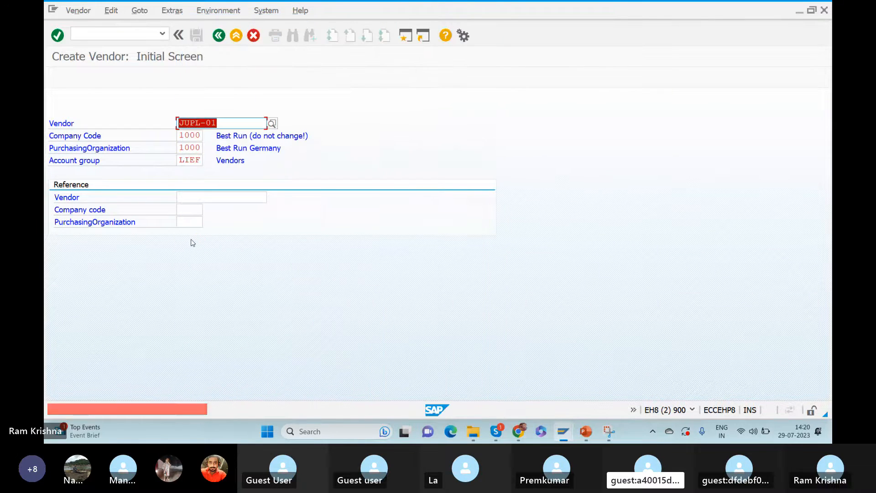
Replace the account group with ZH03, High Tech Vendors CRM, and try to continue creating vendor JUPL-01.
click(198, 161)
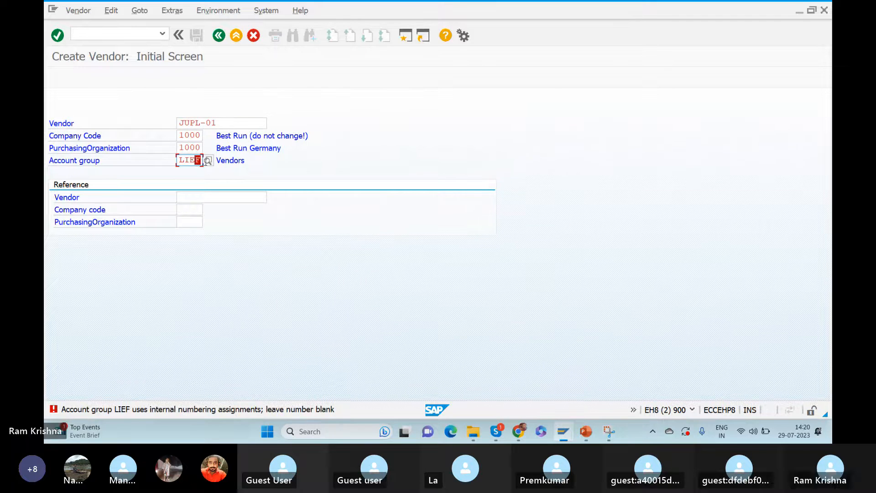
click(206, 160)
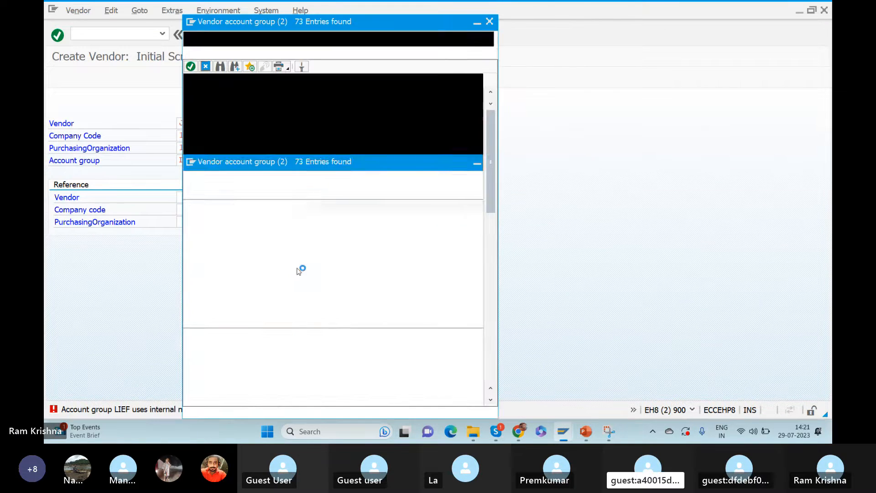
drag(489, 198, 489, 348)
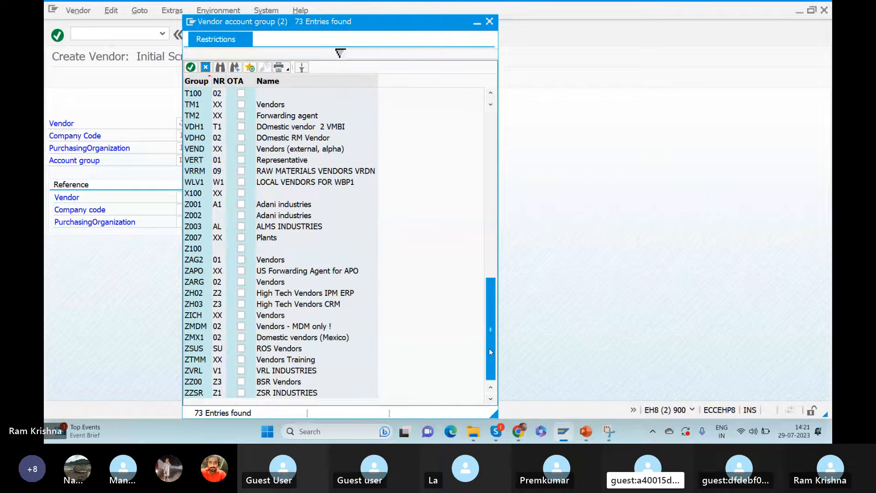
drag(428, 325, 308, 276)
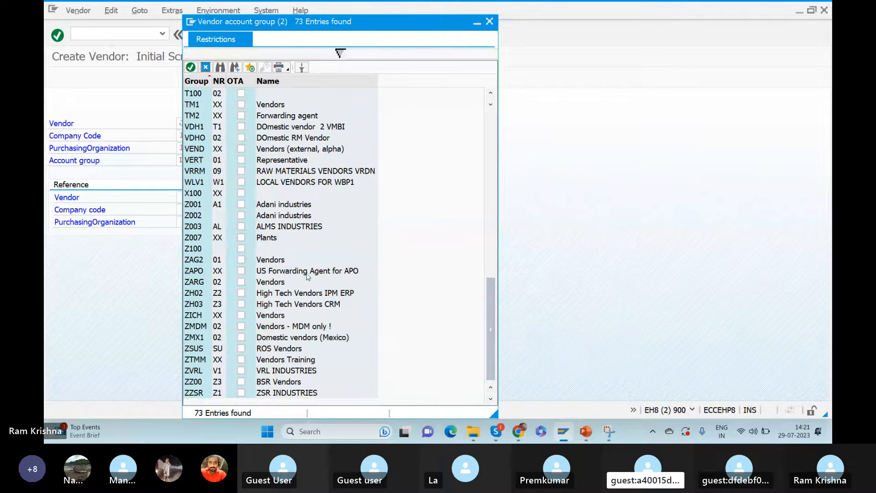
double_click(194, 304)
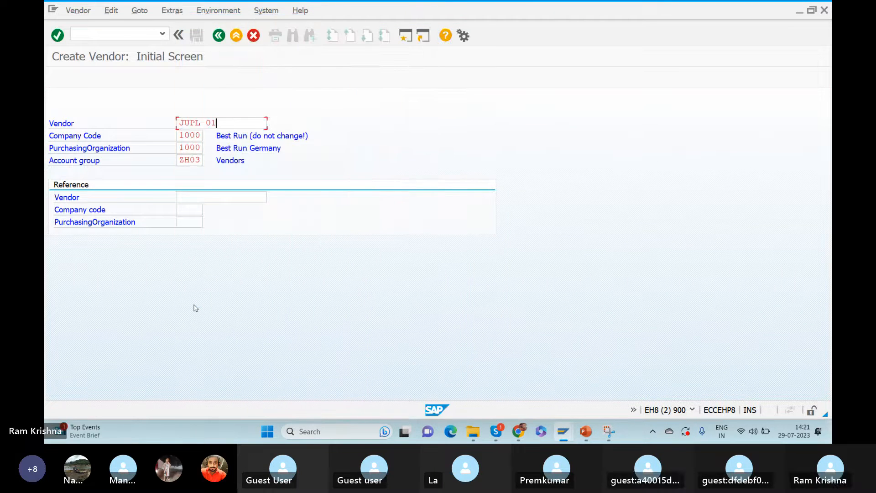
key(Return)
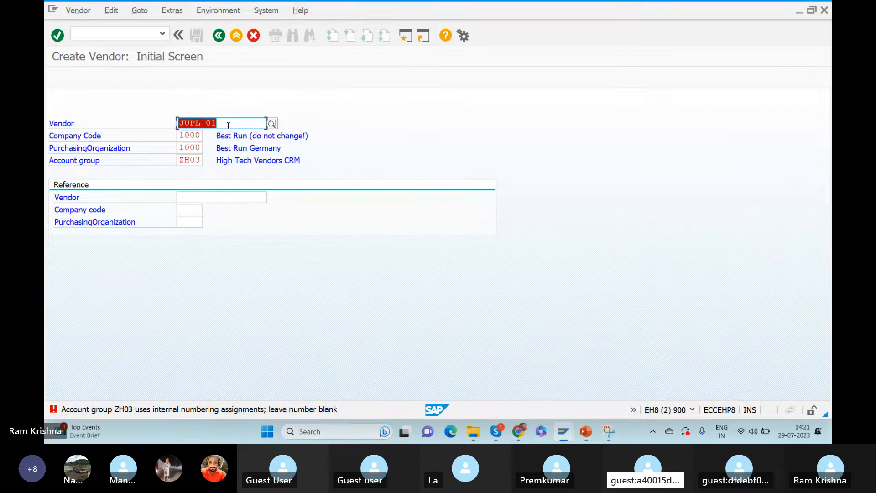
Change the account group to CPD and try again to continue creating vendor JUPL-01.
click(195, 160)
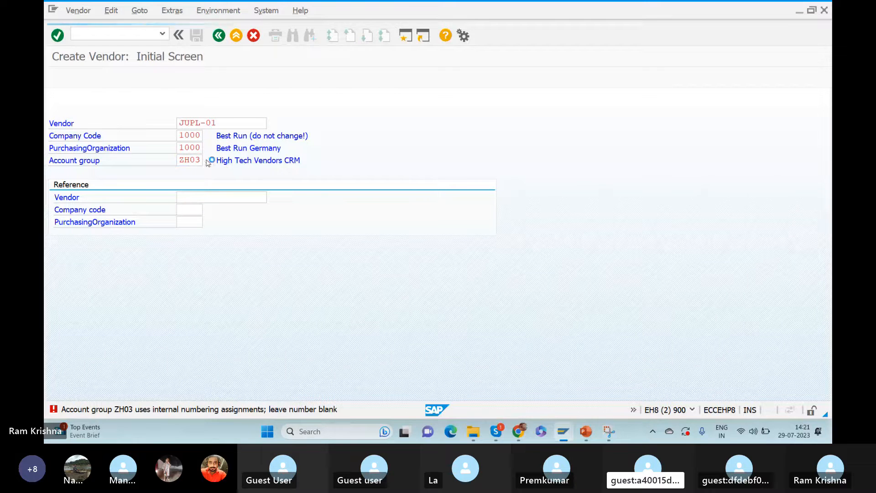
key(Return)
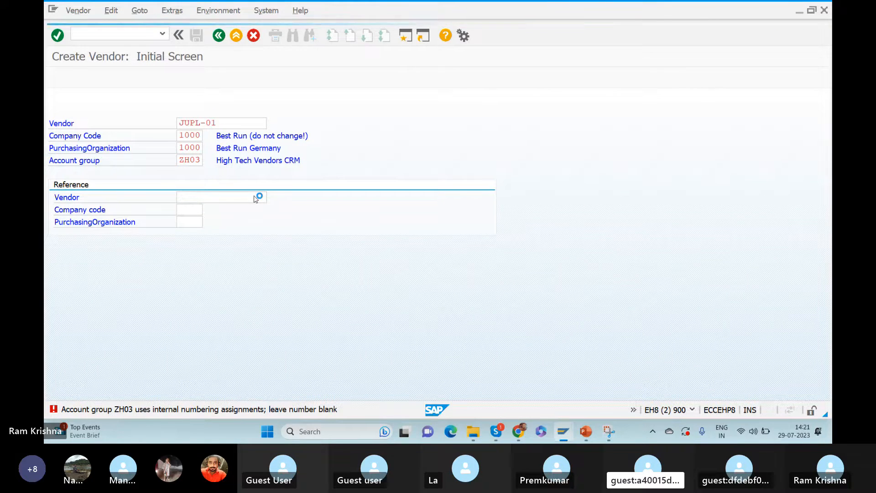
key(F4)
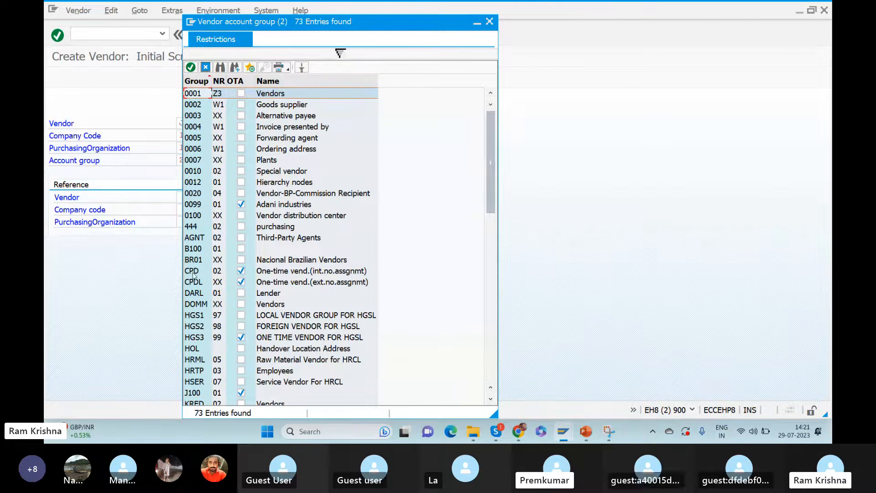
double_click(193, 274)
key(Return)
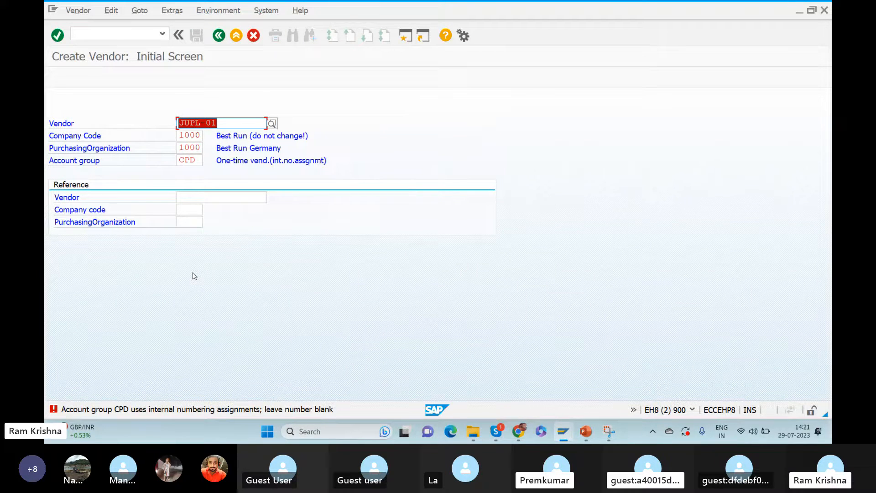
Open SPRO in a new session and display the SAP Reference IMG.
click(110, 37)
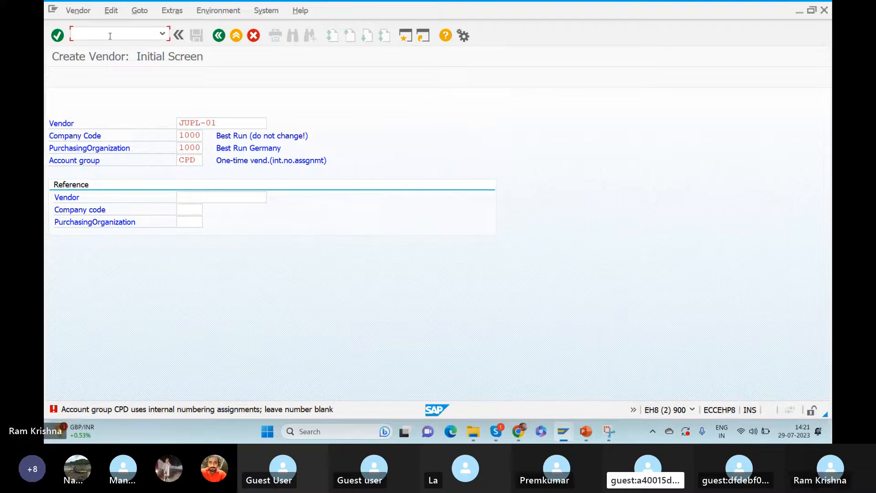
text(/ospro)
key(Return)
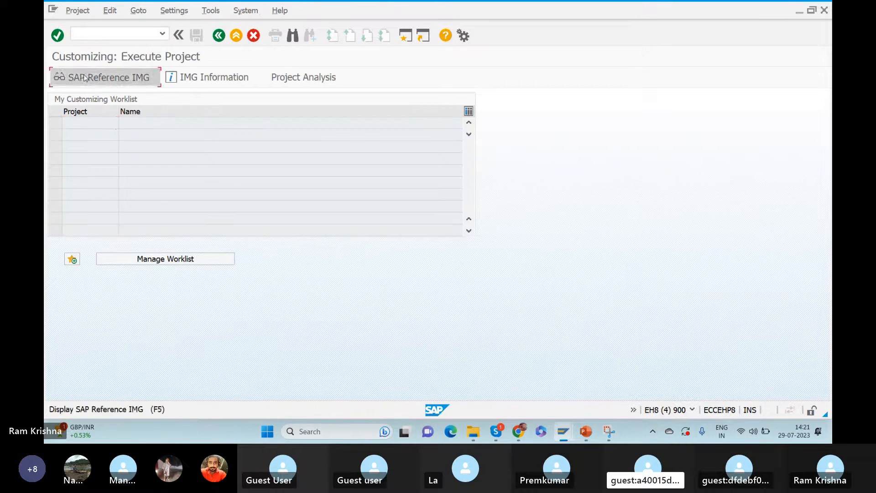
click(84, 78)
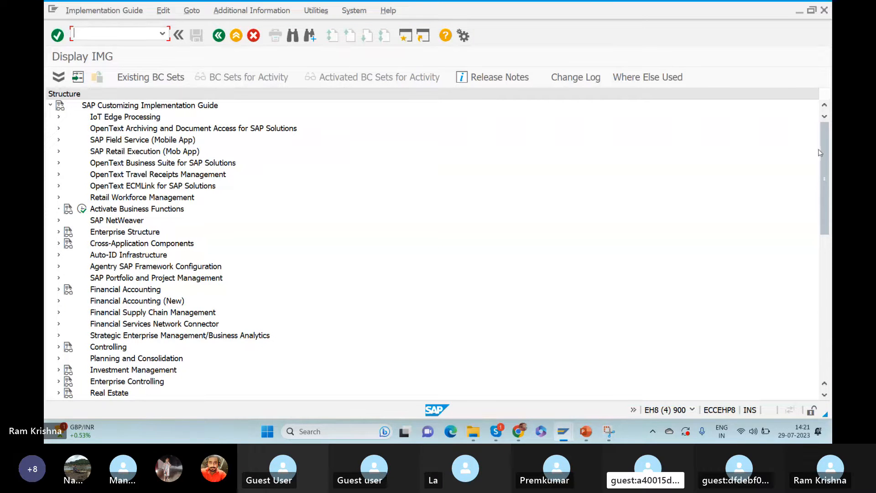
Under Logistics - General, Business Partner, Vendors, Control, open the activity Define Number Ranges for Vendor Master Records.
drag(820, 153, 818, 232)
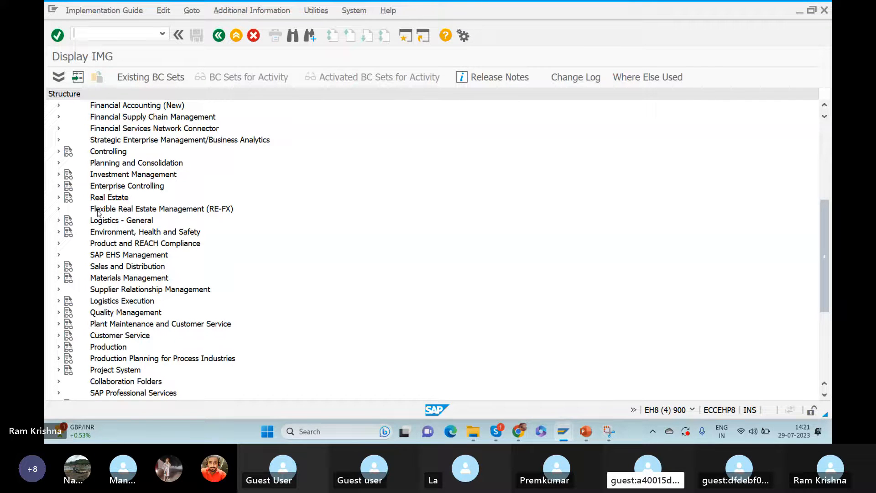
click(59, 220)
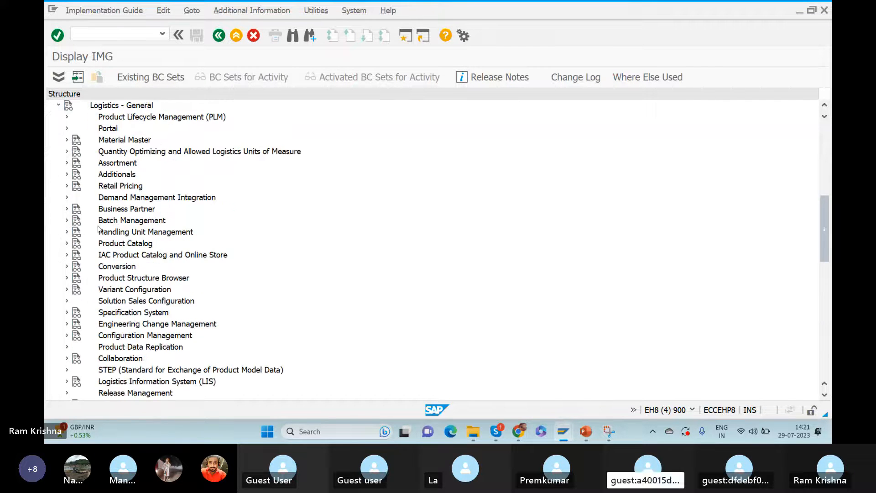
click(66, 209)
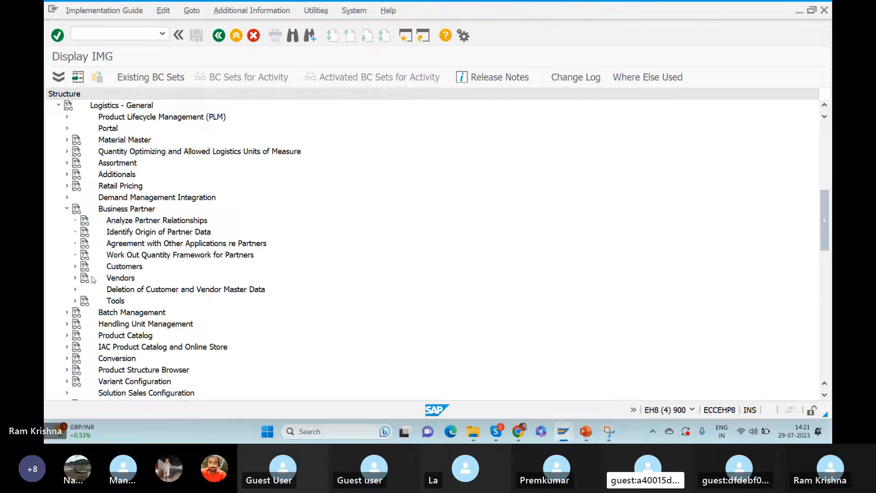
click(74, 278)
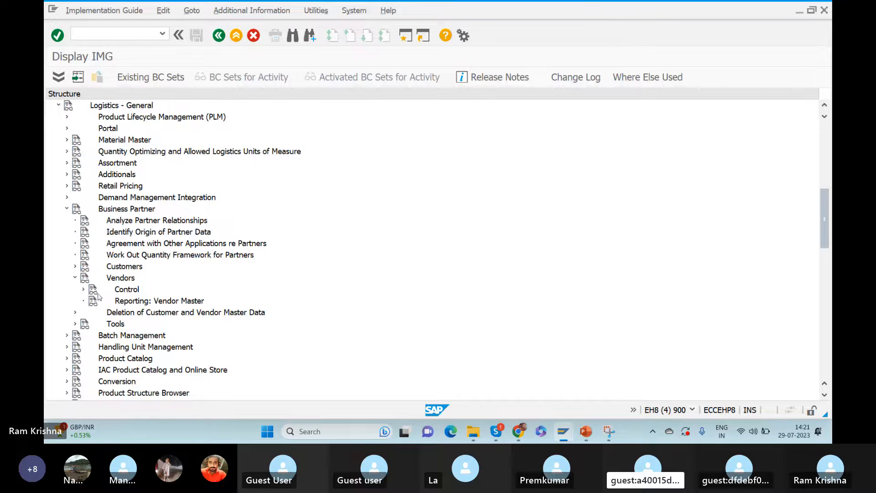
click(83, 290)
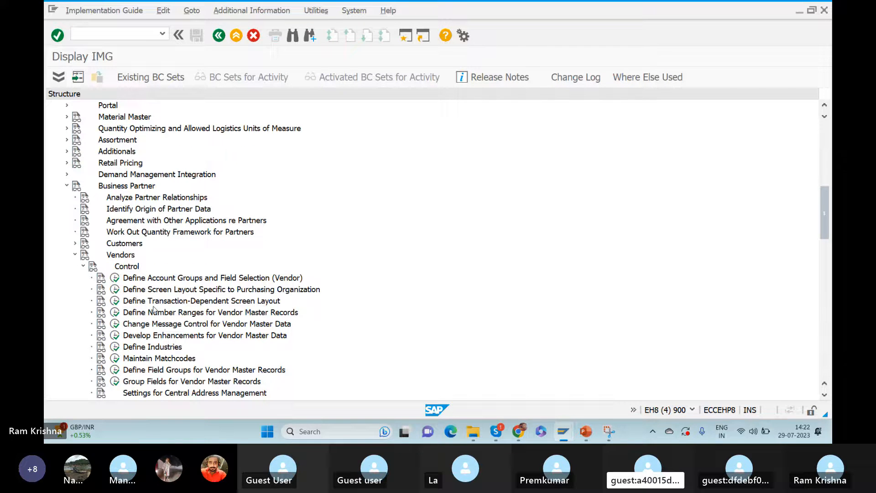
click(119, 313)
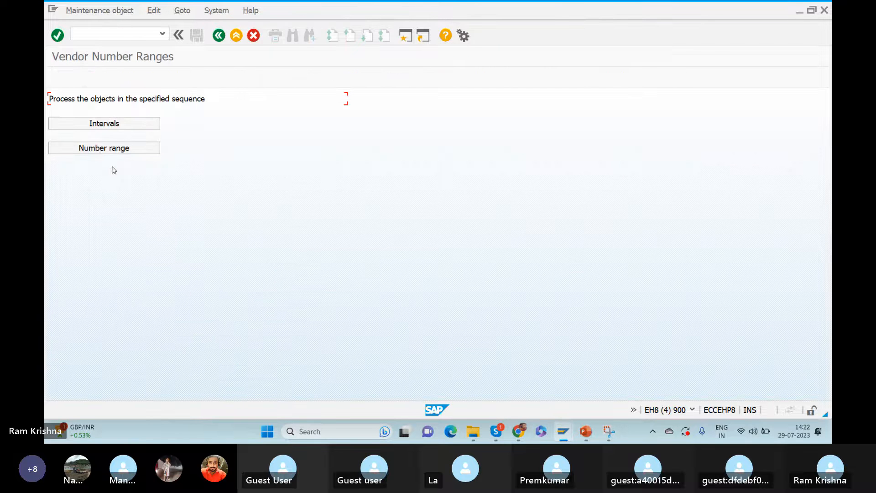
Review the vendor account group assignments and the vendor number intervals, looking for ranges with external number assignment.
click(102, 149)
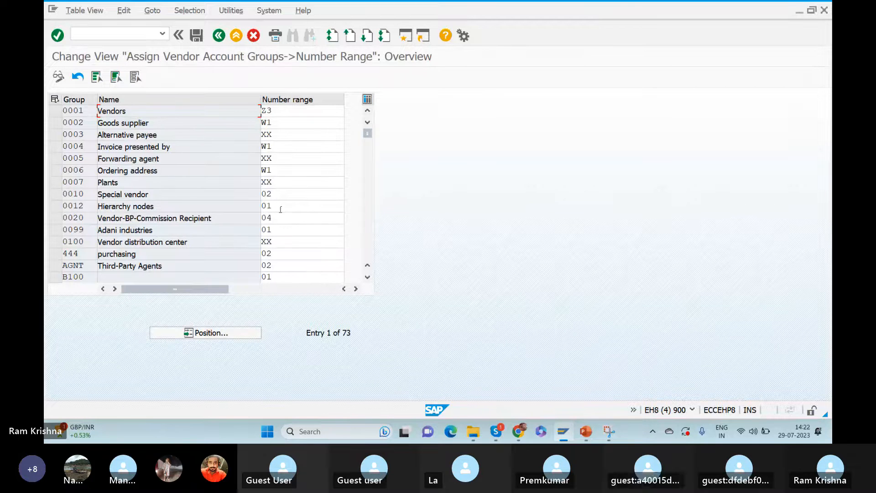
click(219, 37)
click(94, 124)
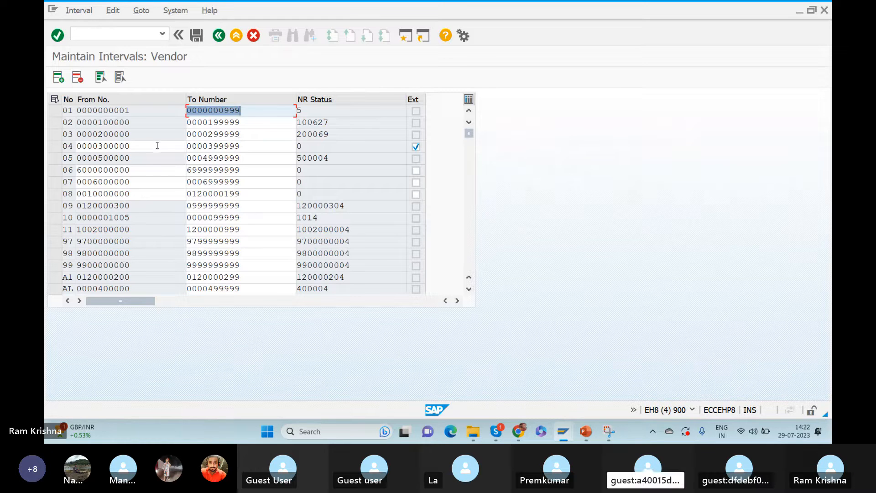
click(468, 189)
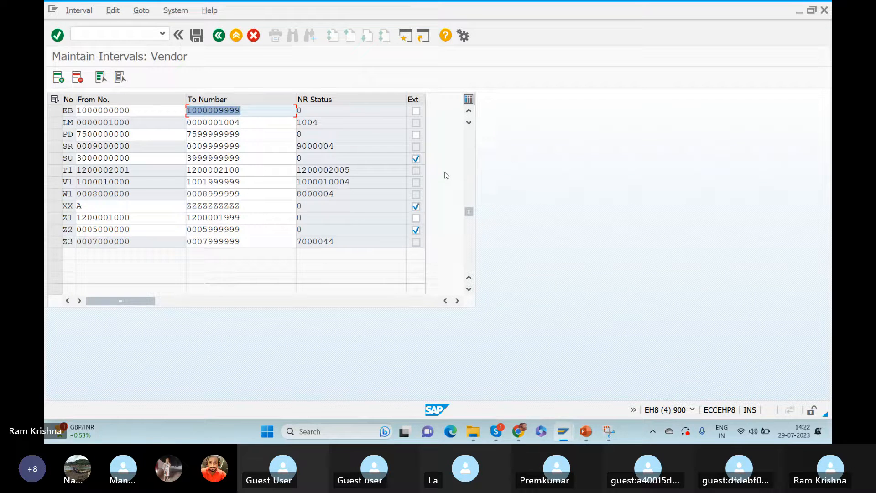
click(219, 36)
Assign number range SU to vendor account group LIEF, save it in customizing request EH8K903122, and return to the project overview.
click(107, 147)
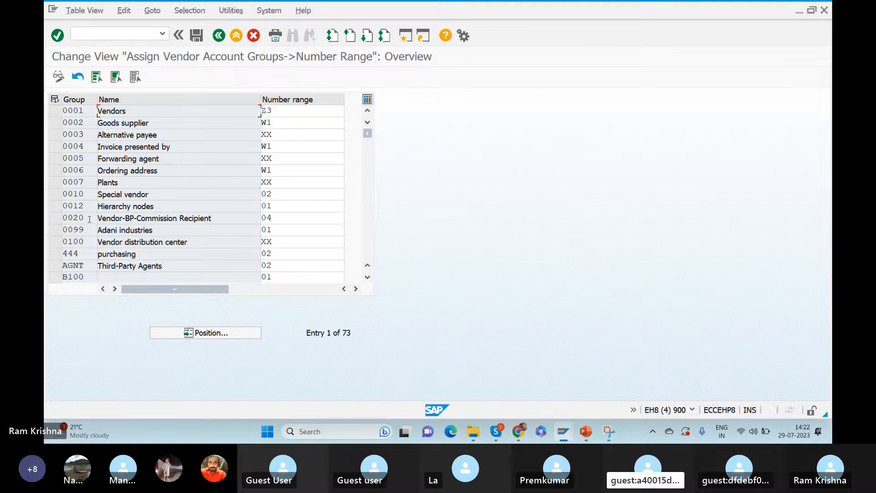
click(368, 219)
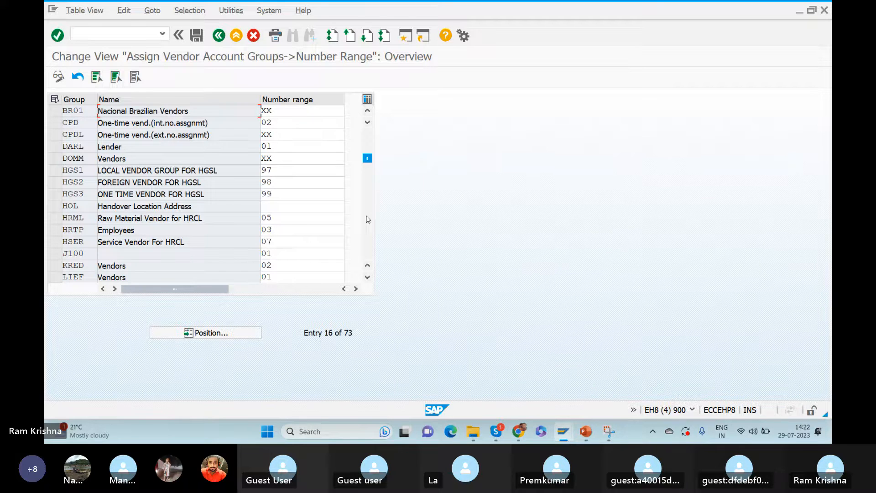
double_click(284, 278)
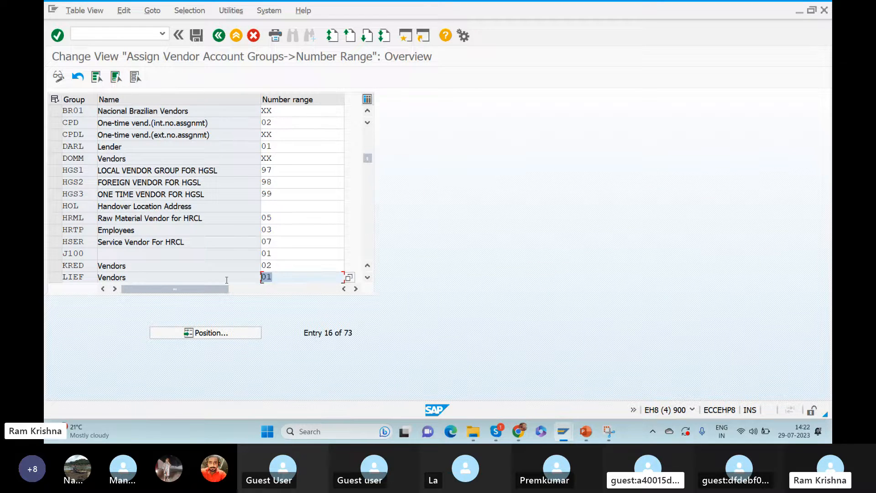
text(SU)
key(Return)
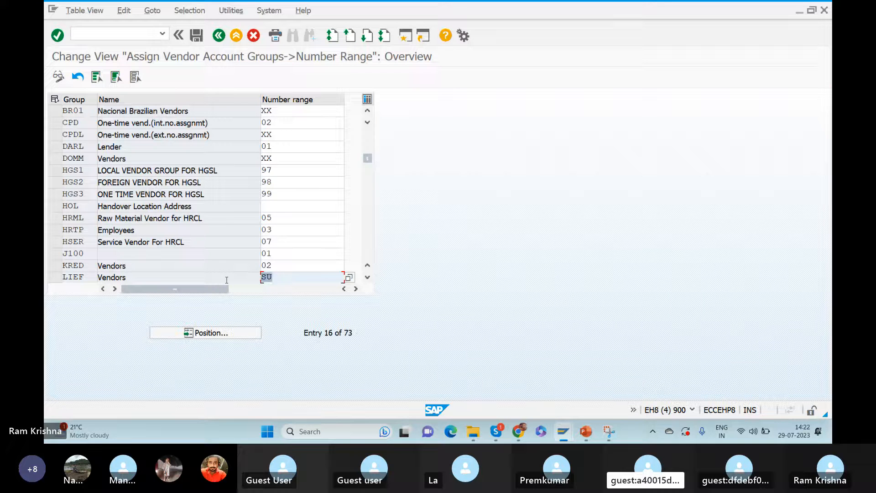
click(197, 37)
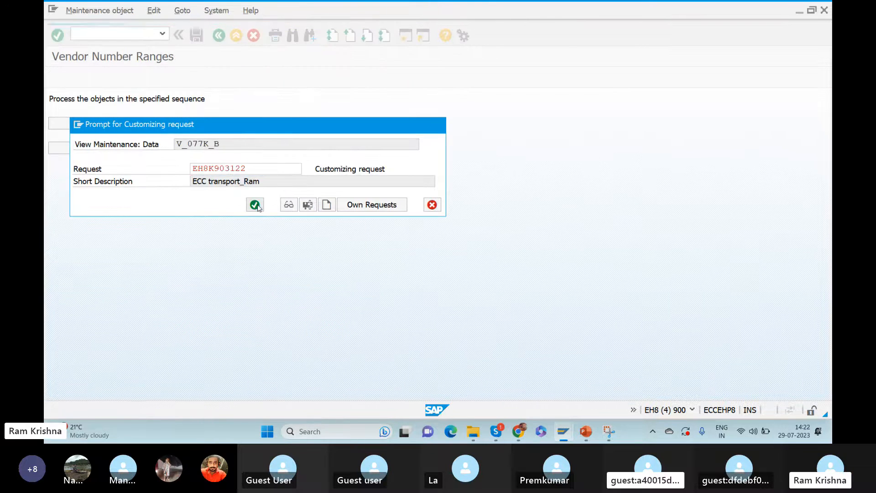
click(254, 205)
click(219, 35)
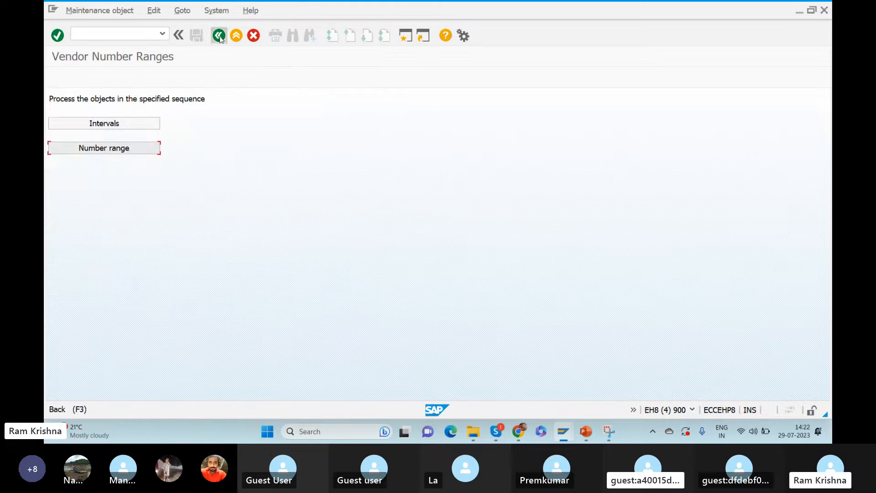
click(219, 36)
click(219, 36)
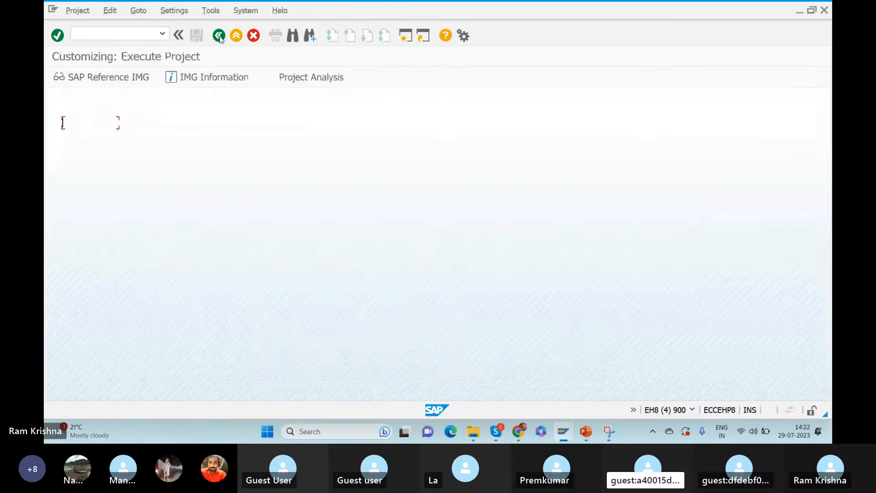
Return to the vendor creation session, clear the account group CPD, and restart transaction XK01.
key(alt+Tab)
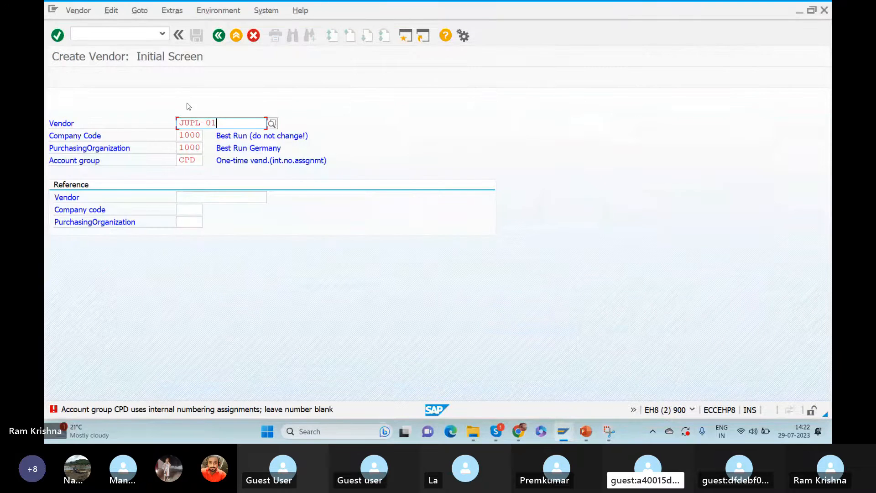
drag(199, 163, 149, 156)
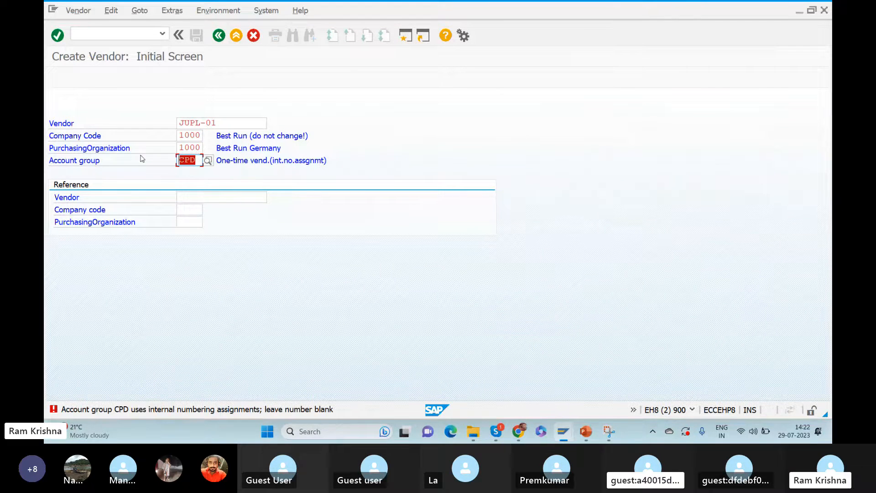
key(BackSpace)
key(F4)
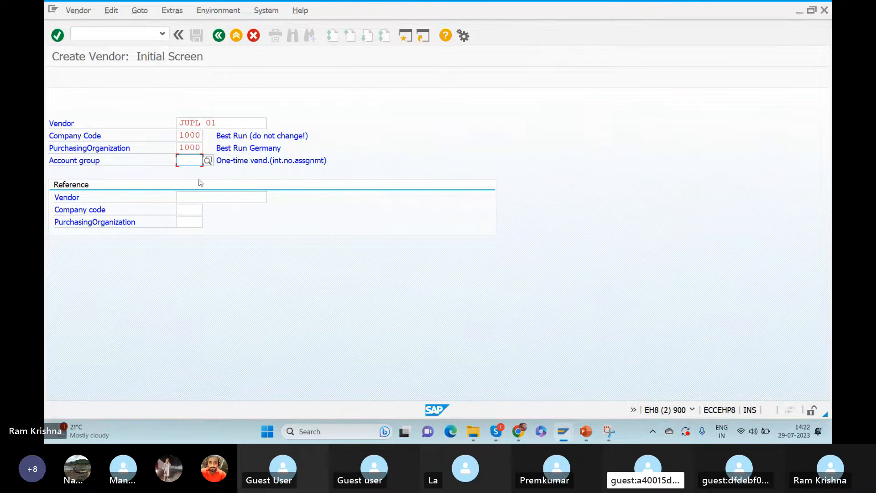
click(162, 33)
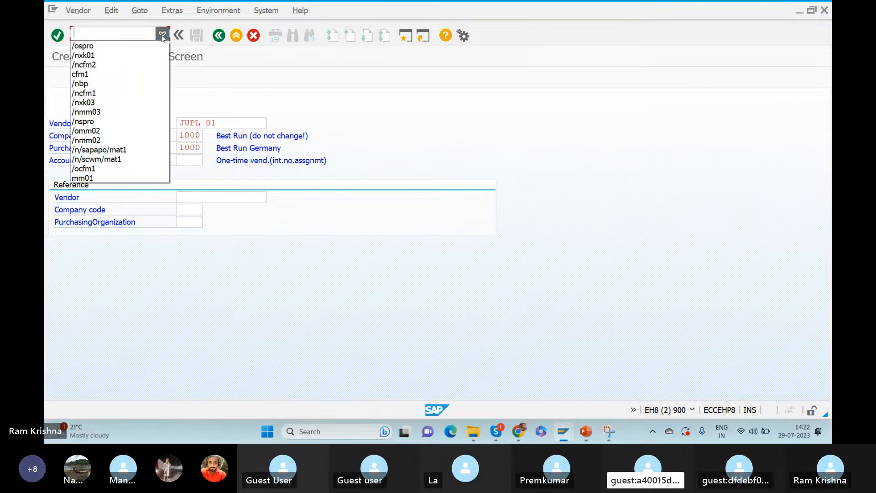
click(104, 54)
key(Return)
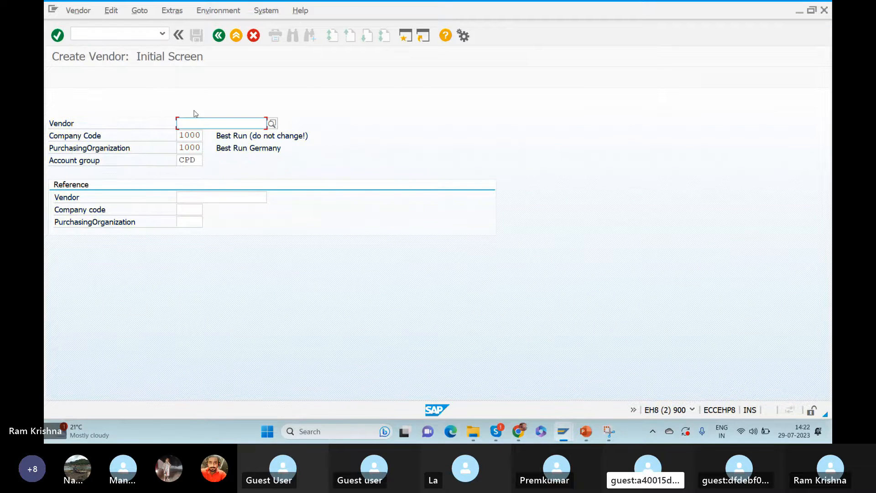
Enter vendor JUPL-01 with account group LIEF and try to continue creating it.
click(194, 124)
click(196, 131)
click(200, 161)
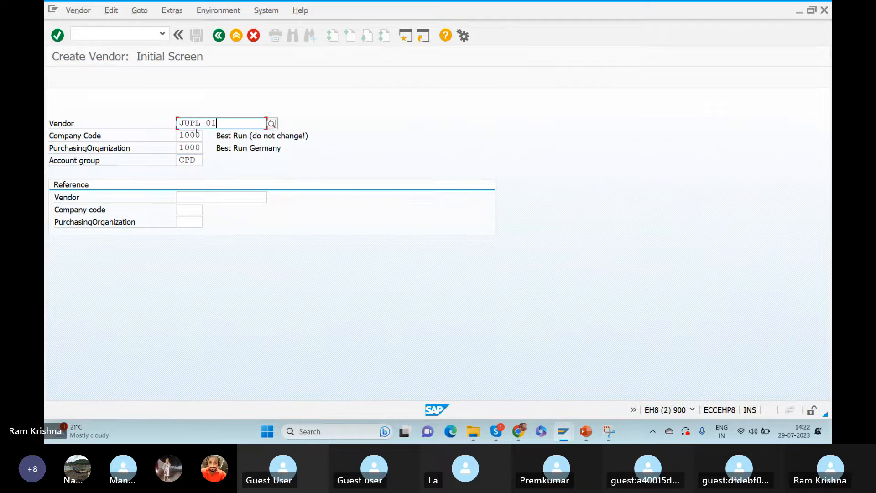
double_click(199, 161)
text(LI)
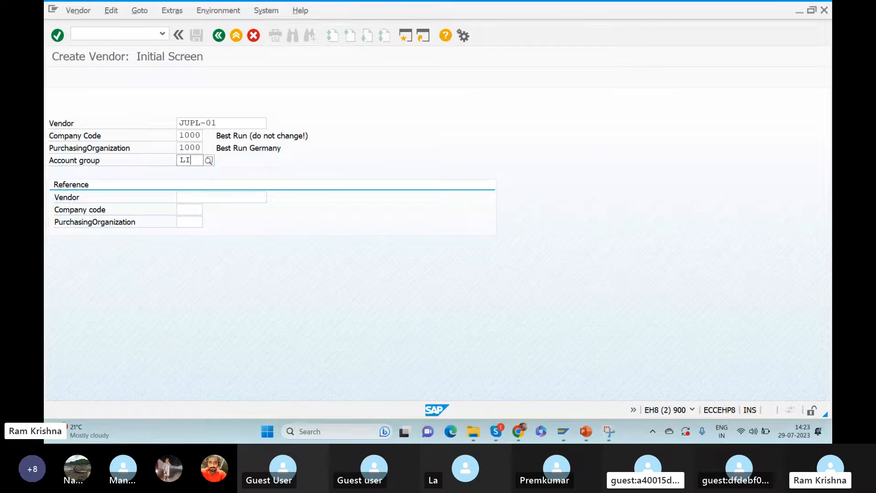
text(E)
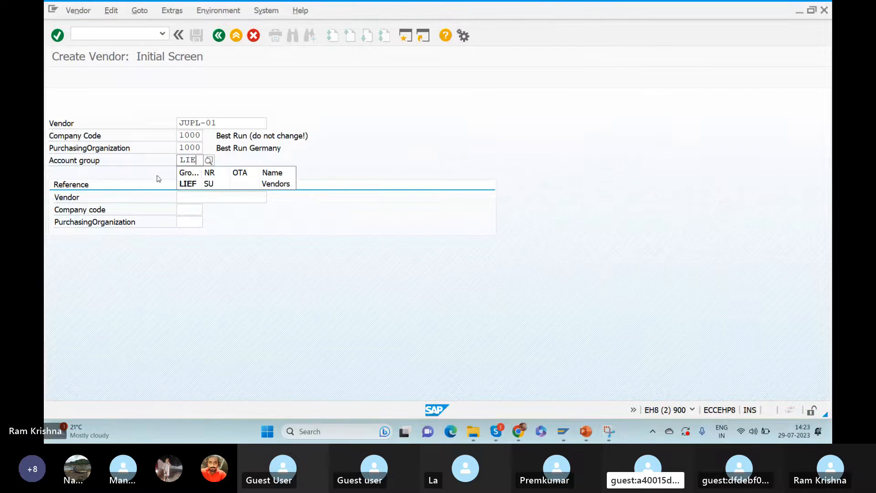
click(191, 184)
key(Return)
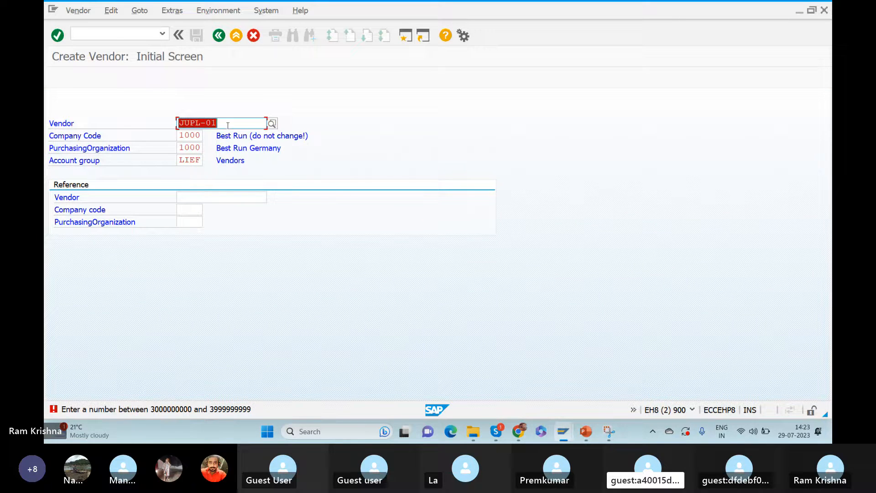
In the customizing session, reopen the SAP Reference IMG and start Define Number Ranges for Vendor Master Records under Business Partner, Vendors, Control.
key(alt+Tab)
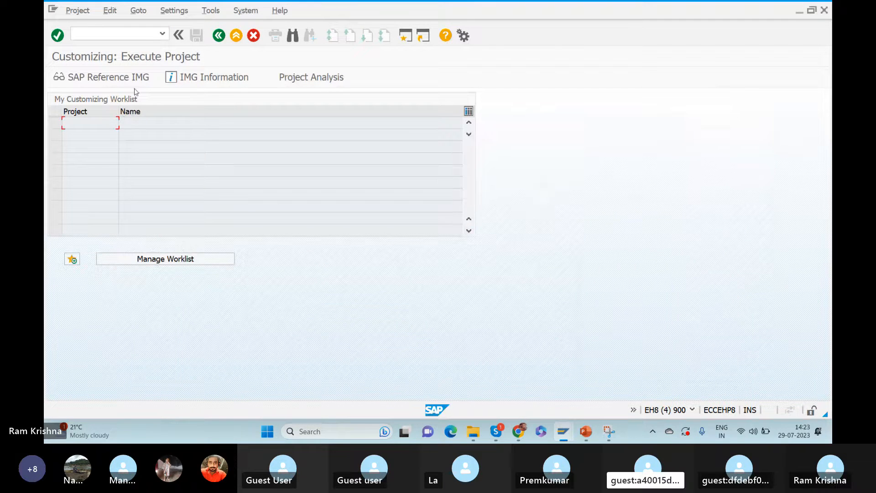
click(108, 81)
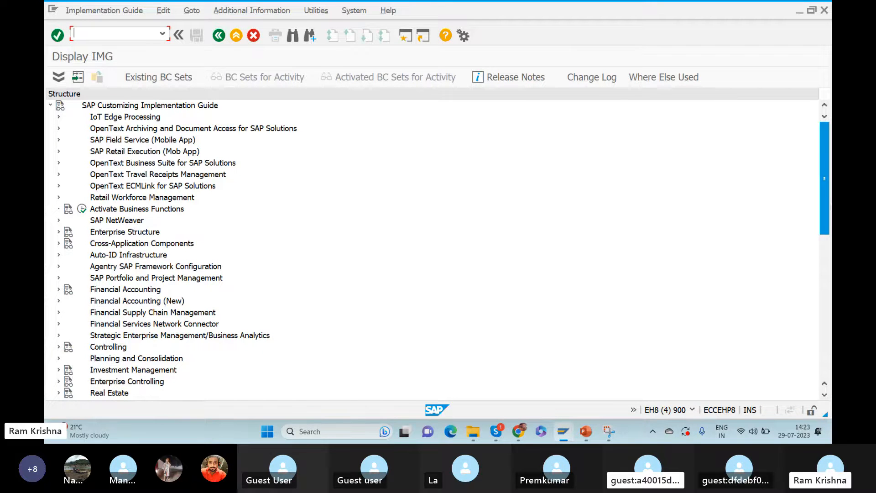
drag(824, 167, 825, 204)
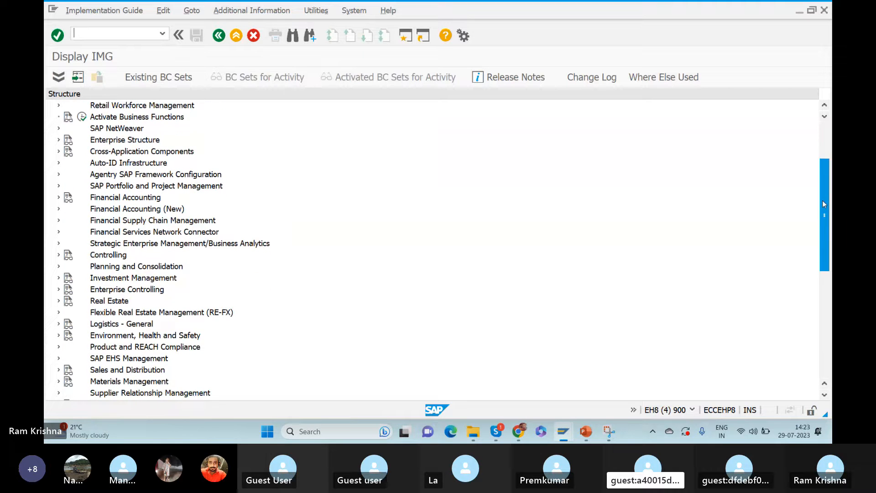
click(58, 324)
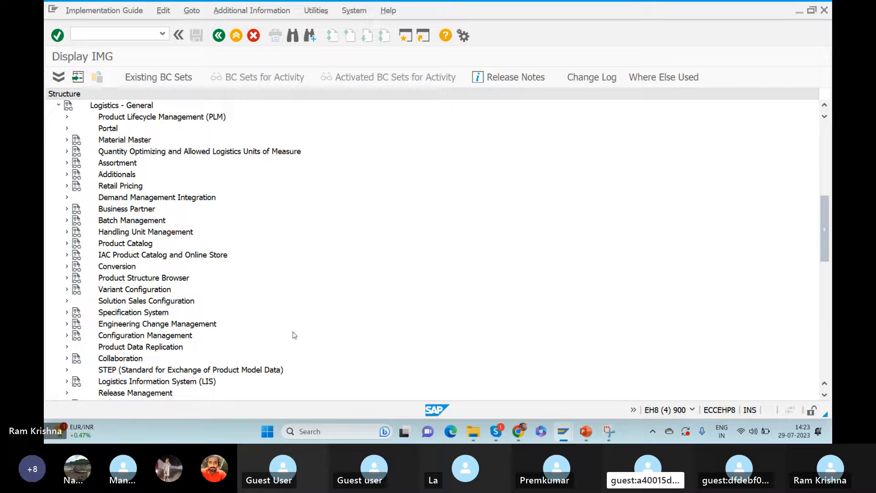
click(67, 209)
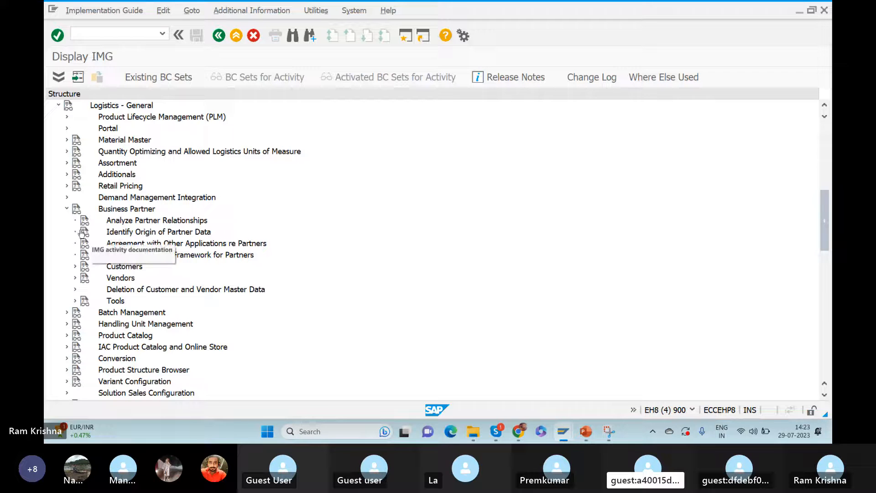
click(75, 278)
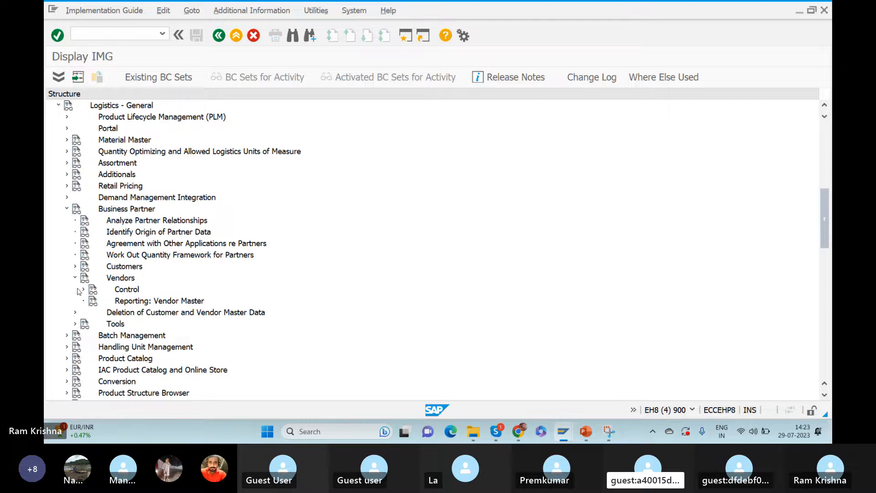
click(84, 289)
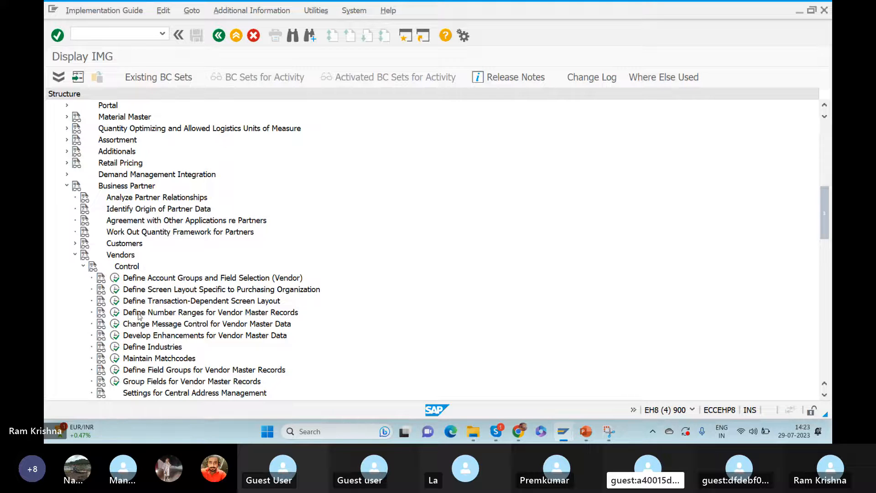
click(115, 312)
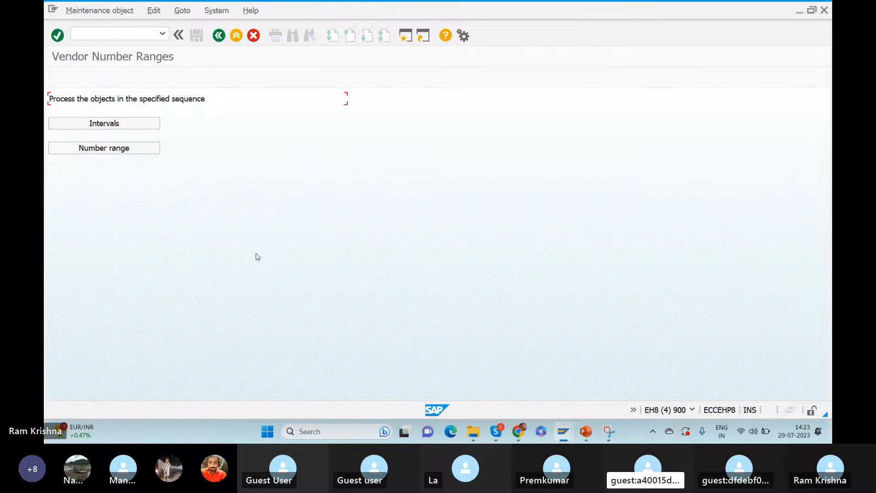
Examine the externally numbered vendor interval XX and check which account groups are assigned to it.
click(83, 126)
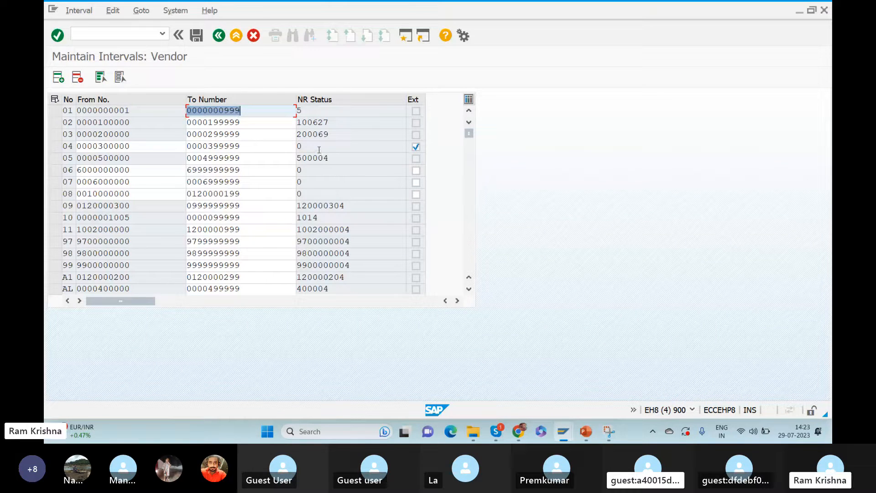
click(319, 148)
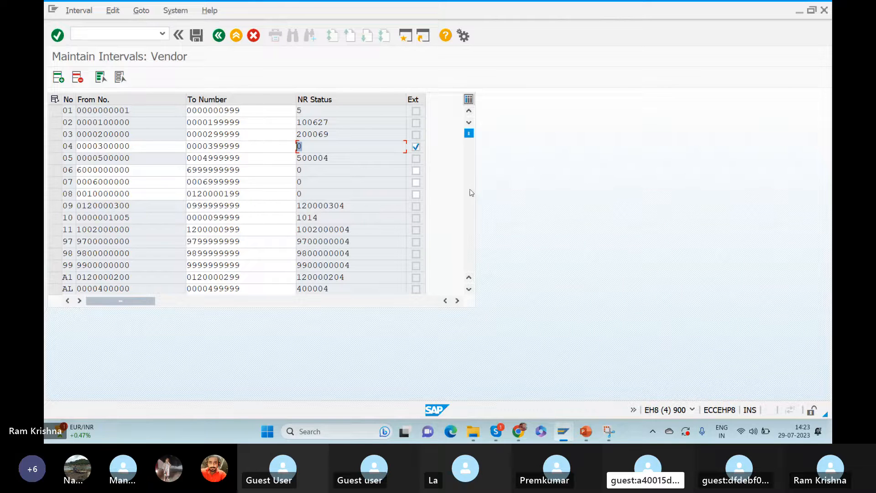
scroll(471, 192, down, 5)
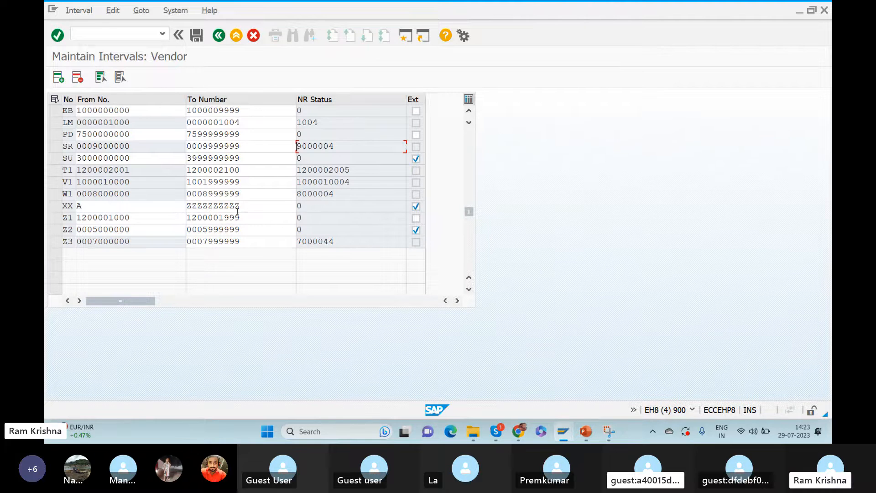
double_click(68, 205)
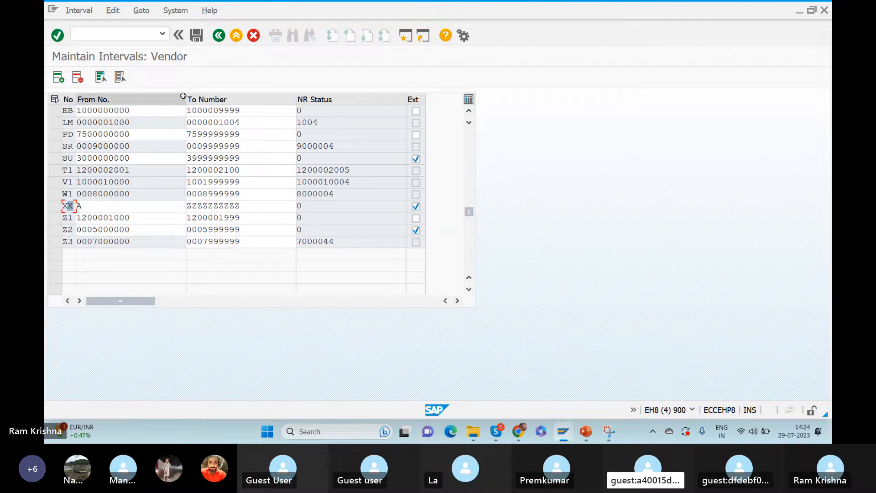
click(220, 37)
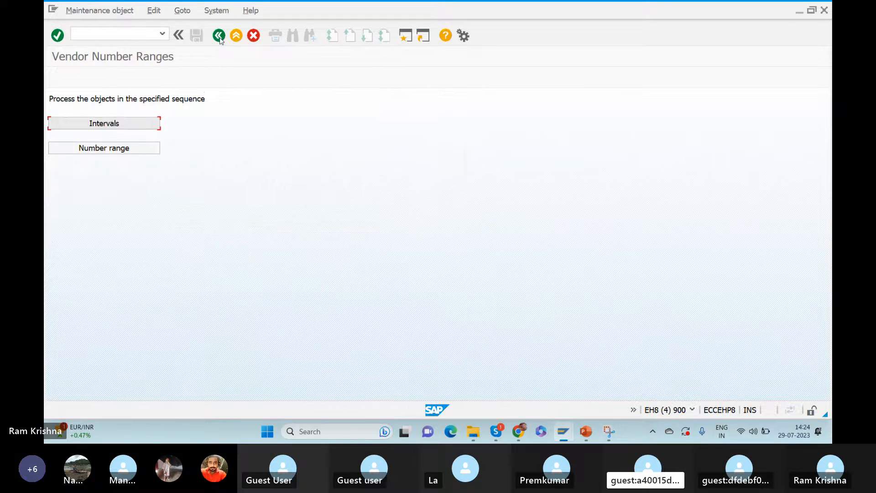
click(104, 151)
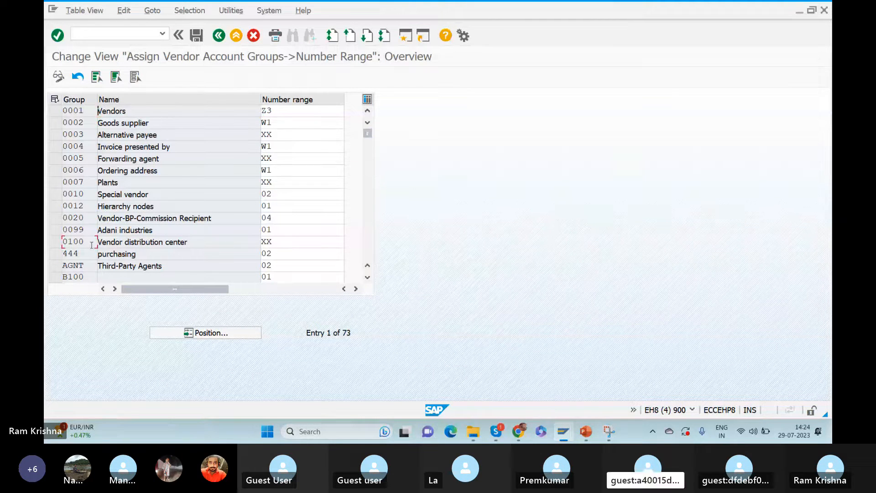
Copy account group 0100 from the number range assignment and use it to start creating vendor JUPL-01 in the vendor creation session.
drag(89, 242, 46, 243)
click(219, 36)
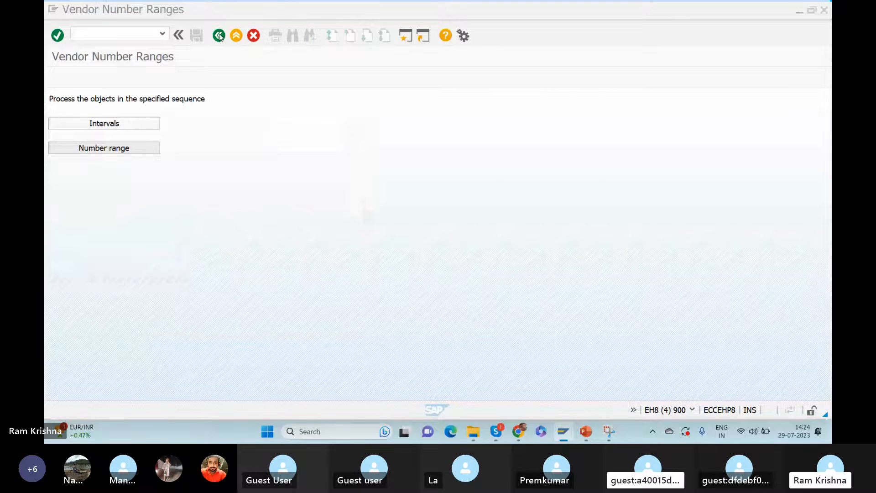
text(0100)
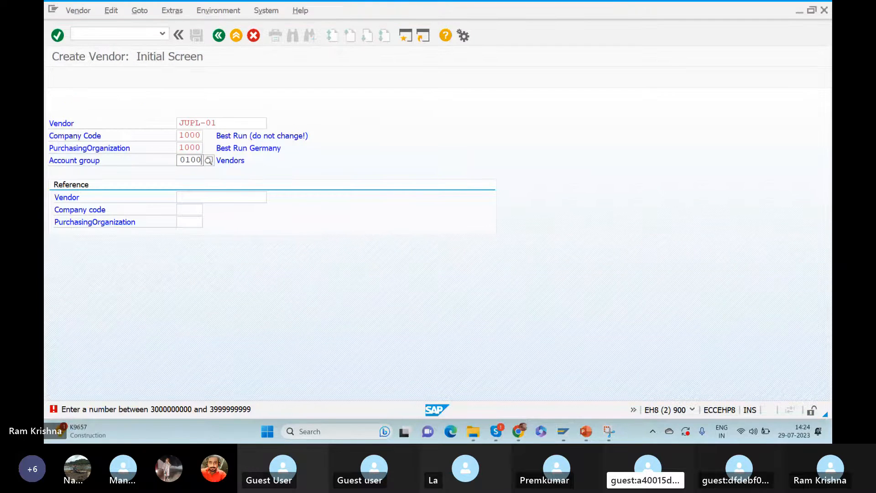
key(Return)
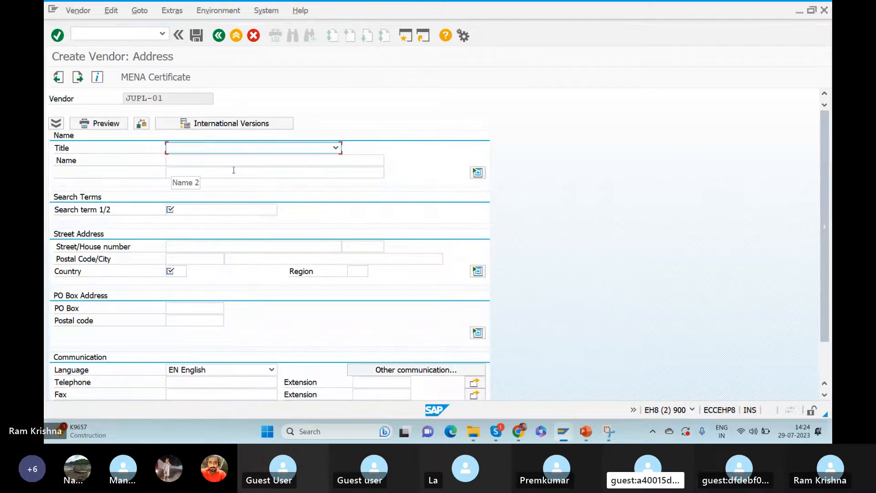
click(496, 432)
key(alt+Tab)
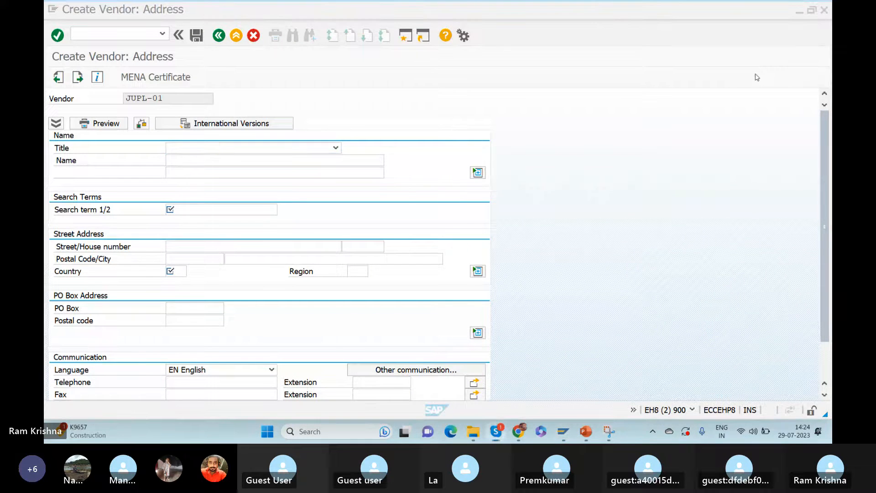
Set the vendor's title to Mr. and enter Tata and Motors in the two name lines.
click(335, 148)
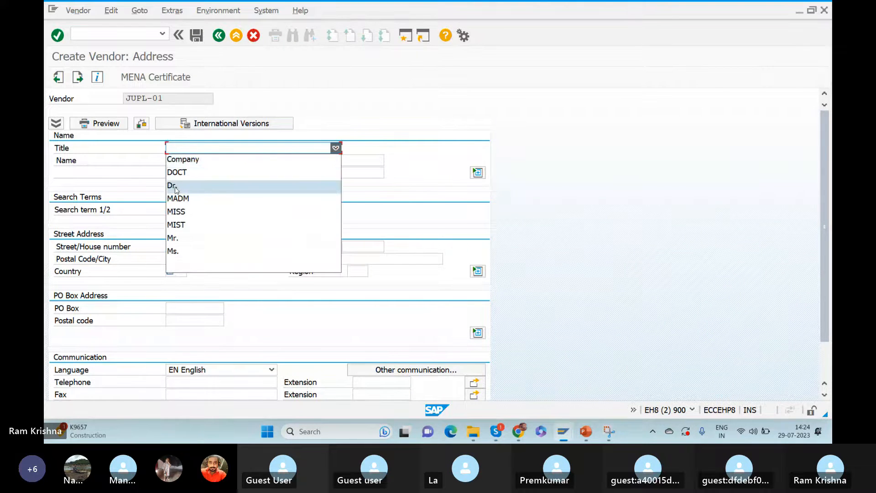
click(186, 242)
click(200, 161)
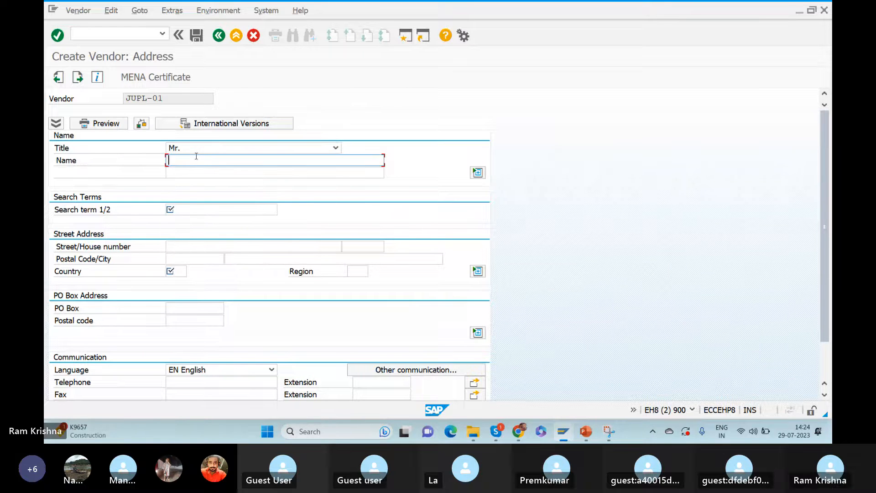
key(Down)
key(Tab)
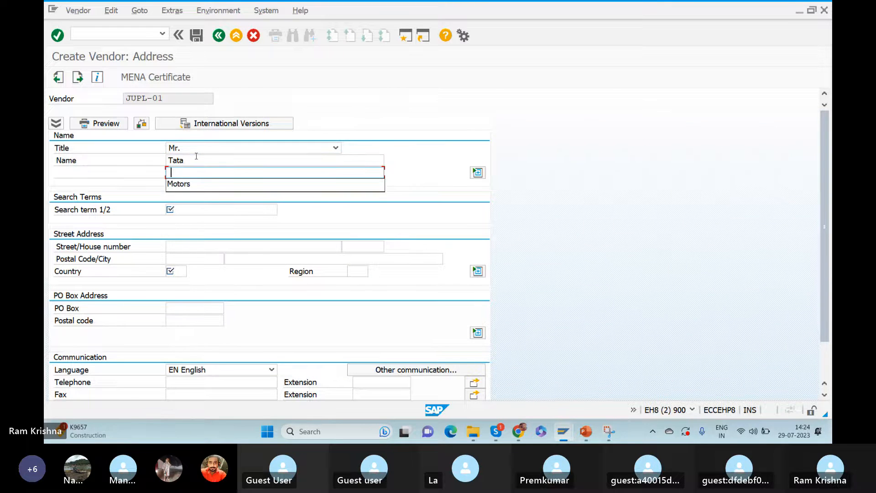
key(Down)
key(Return)
key(Tab)
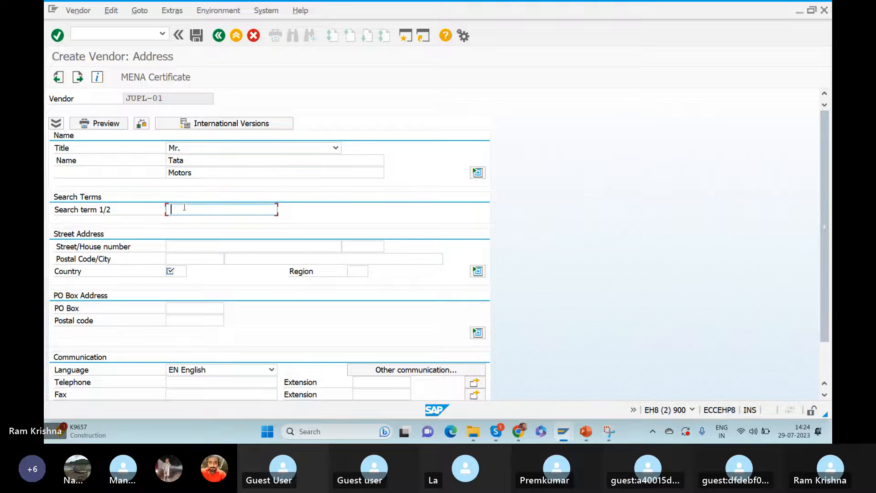
Enter search term Motors, country IN and region 10 in the vendor's address data.
key(Down)
key(Return)
click(176, 271)
key(Down)
key(Return)
key(Tab)
key(Down)
key(Return)
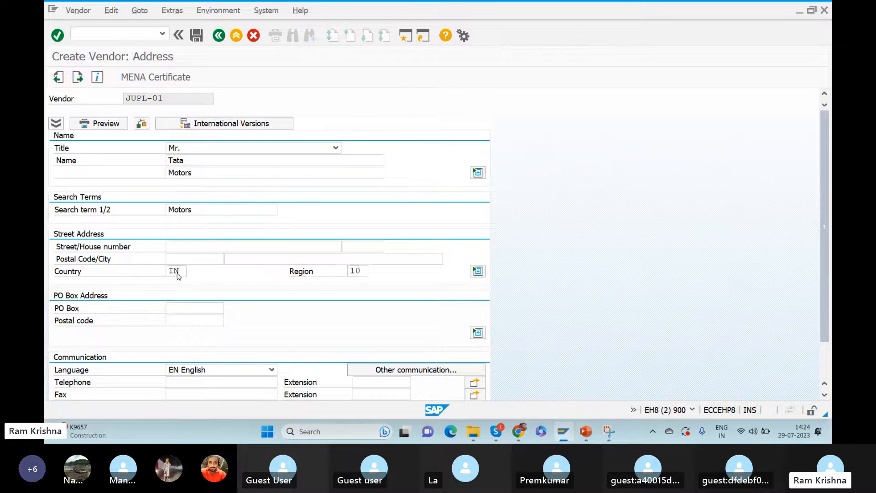
Accept the address despite the listed duplicate vendor and continue to the company code accounting information without adding contact persons.
key(Return)
key(Return)
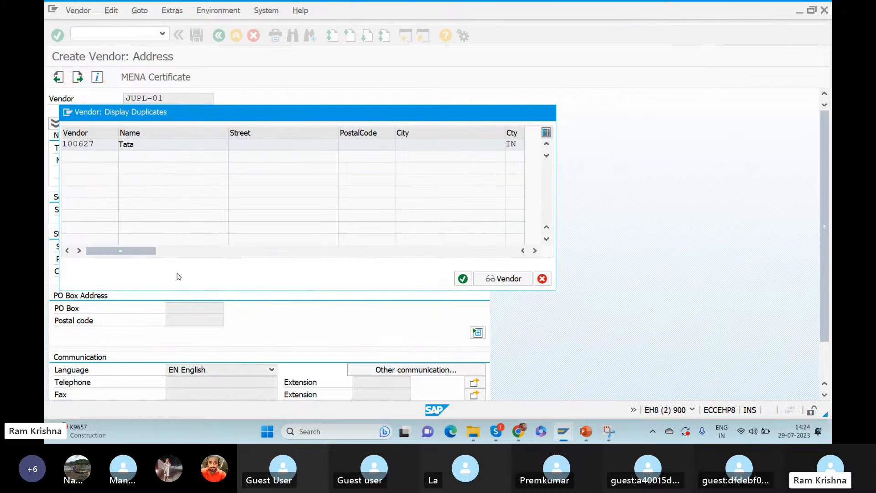
key(Return)
key(Return)
key(Return)
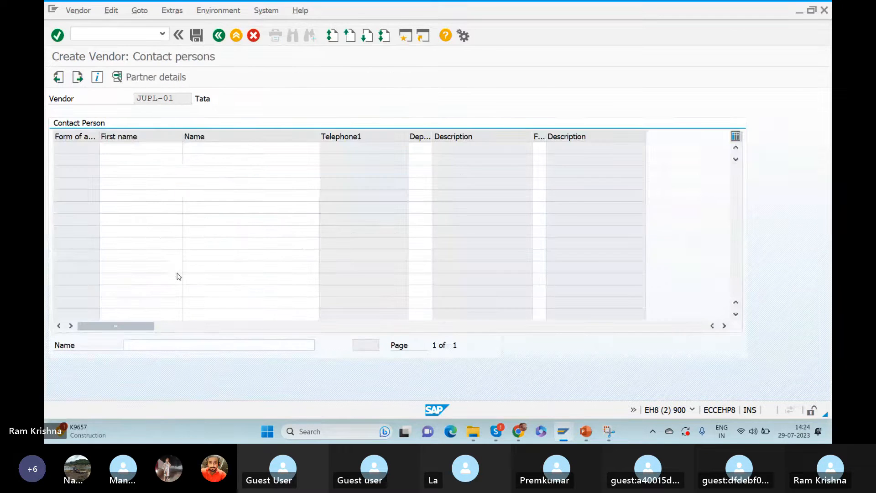
key(Return)
key(Return)
Set reconciliation account 151102 and cash management group A1 in the vendor's accounting information.
key(Down)
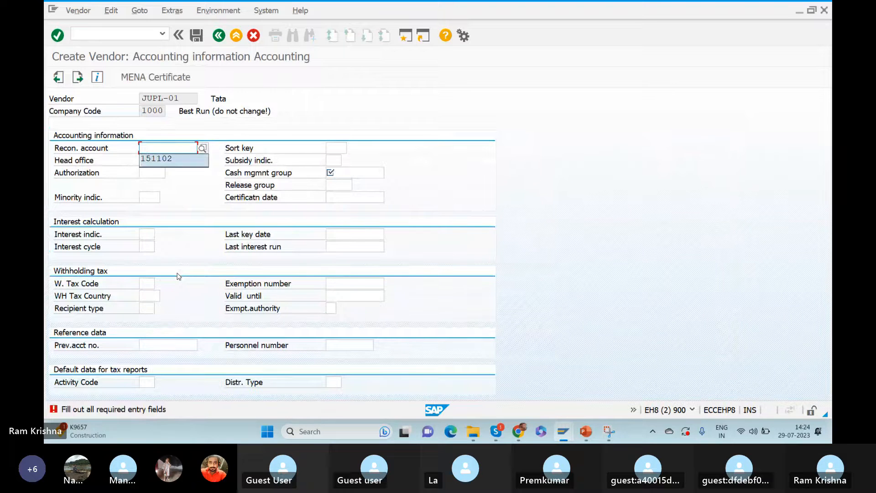
key(Return)
key(Tab)
key(Tab)
key(Tab)
key(Tab)
key(Tab)
key(Down)
key(Return)
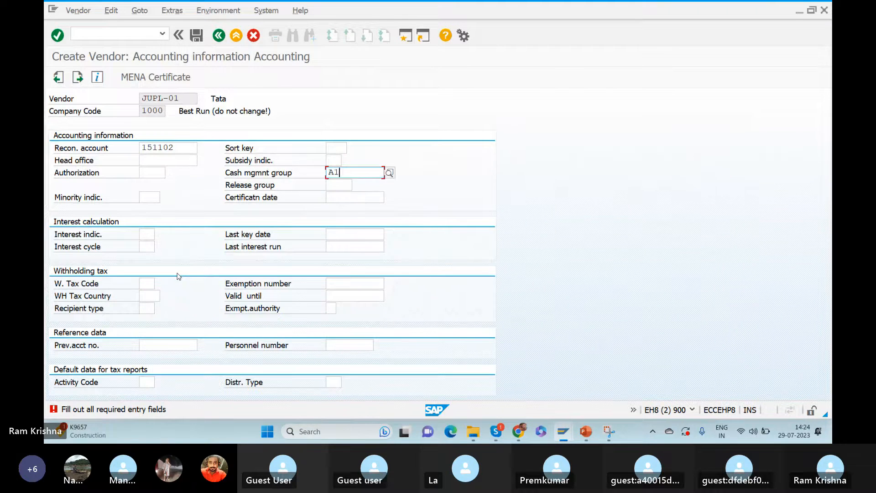
Continue to the purchasing data, fill in the order currency, leave the partner functions empty and save vendor JUPL-01.
key(Return)
key(Return)
key(Return)
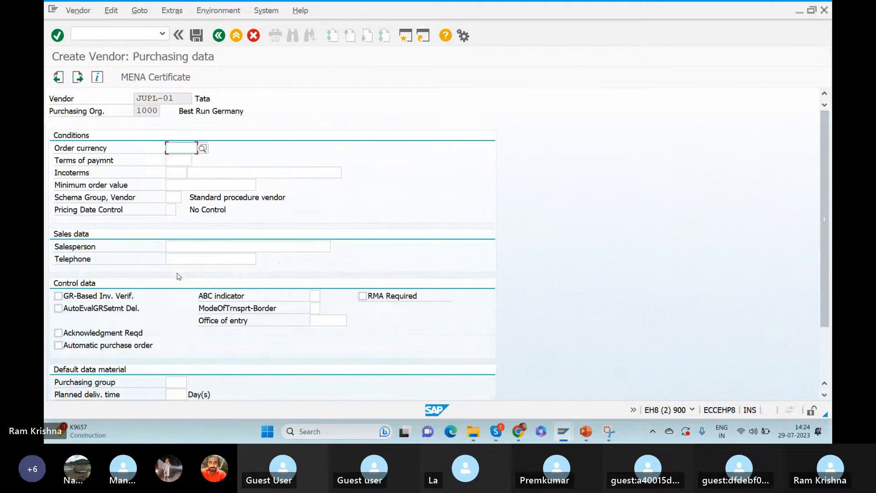
key(Down)
key(Return)
key(Return)
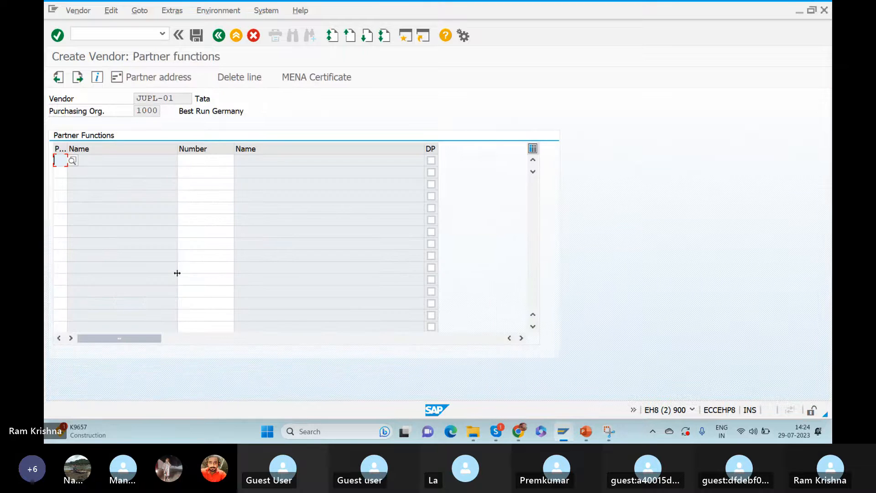
key(Return)
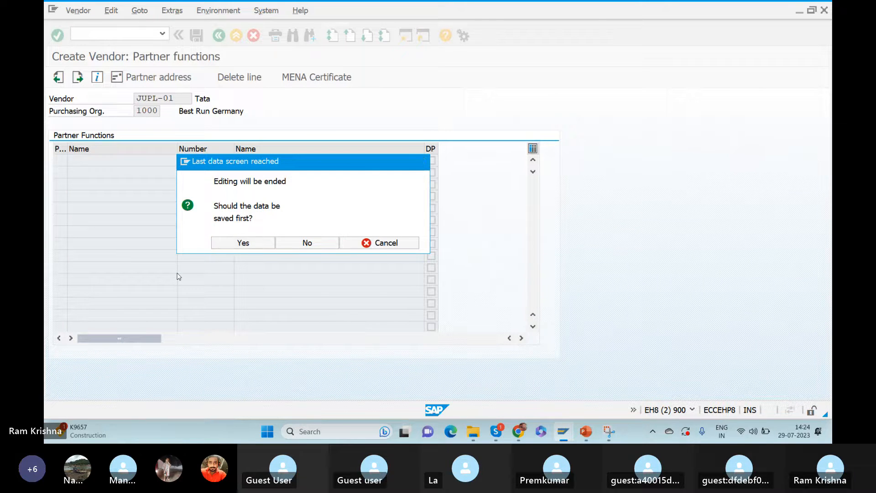
key(Return)
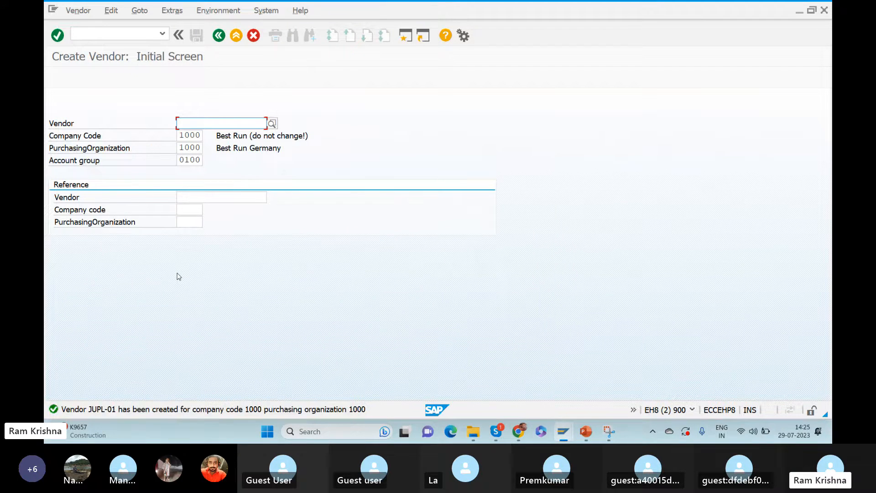
Switch to the customizing session, start transaction CFM1 and open the special selection options for vendors.
key(alt+Tab)
key(Tab)
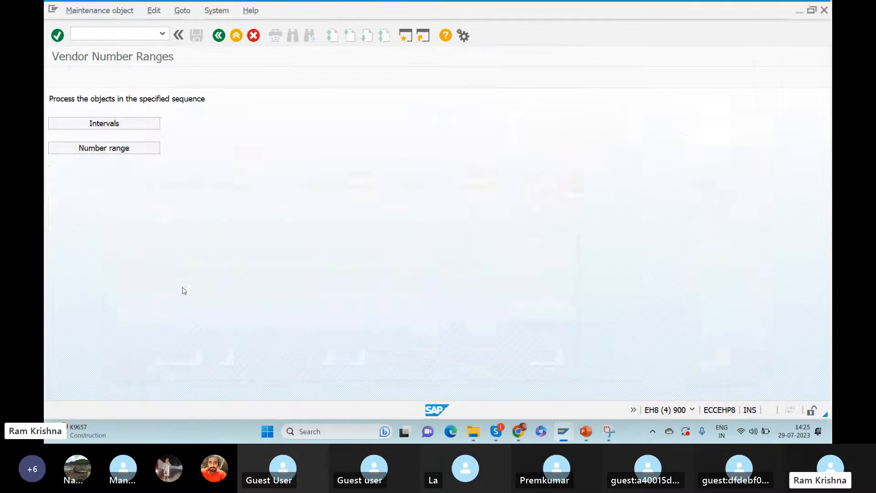
click(109, 33)
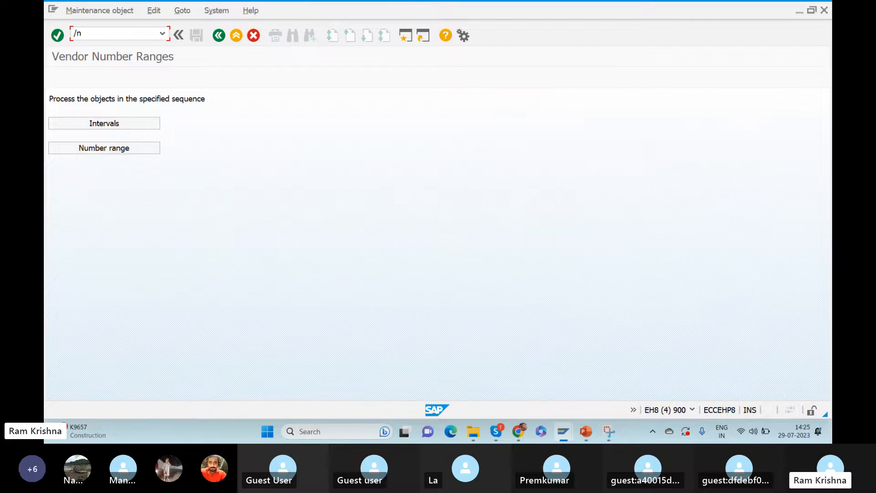
text(/ncfm1)
key(Return)
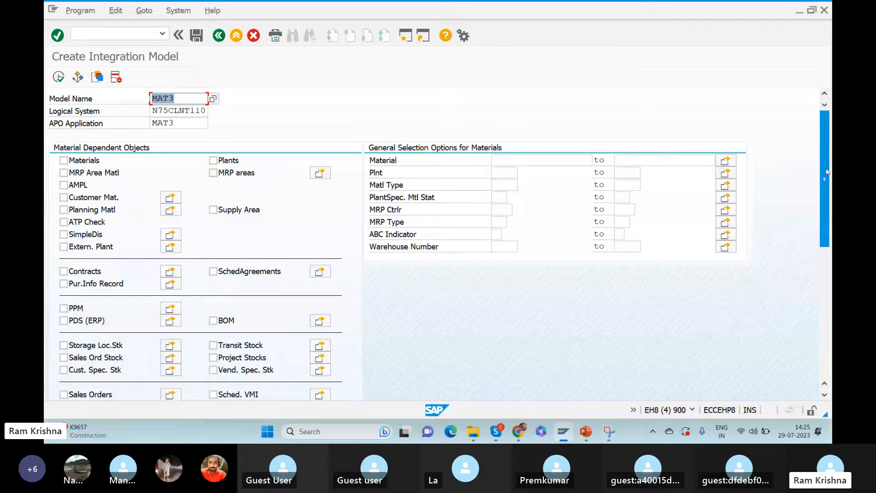
scroll(824, 256, down, 8)
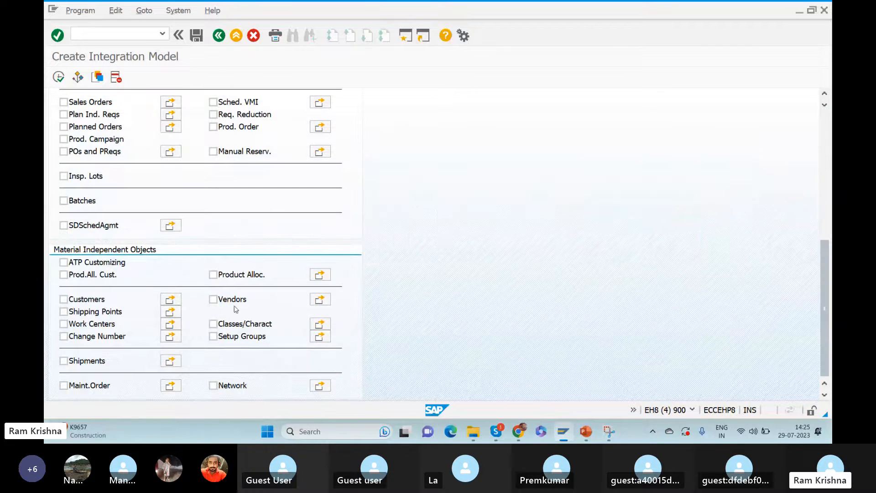
click(212, 299)
click(320, 301)
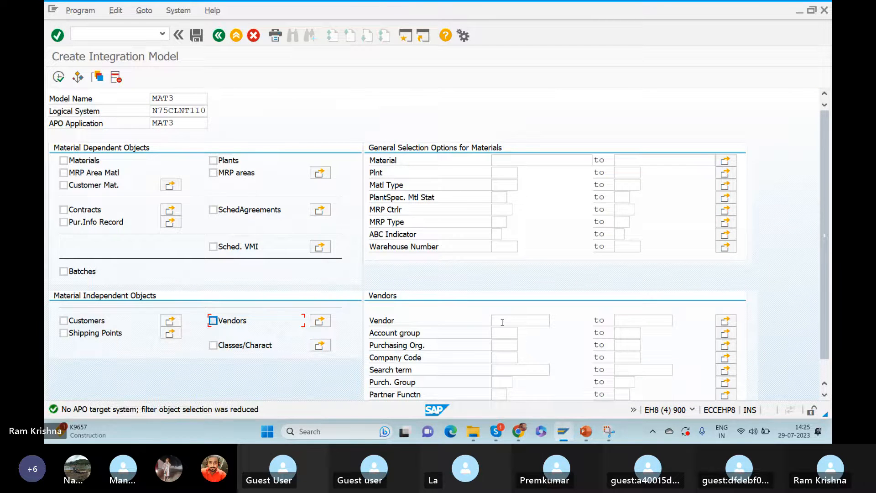
key(Tab)
key(Tab)
key(Tab)
key(Tab)
key(Tab)
key(Tab)
key(Tab)
key(Tab)
key(shift+Tab)
key(shift+Tab)
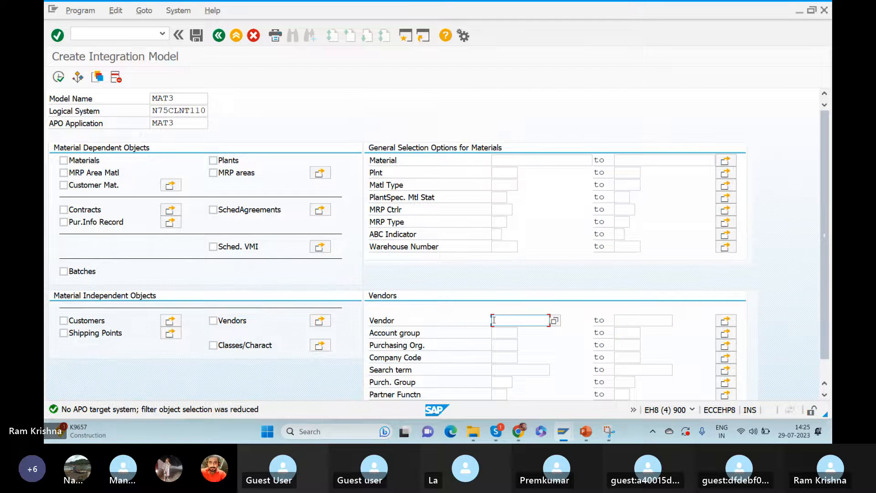
key(Tab)
key(F10)
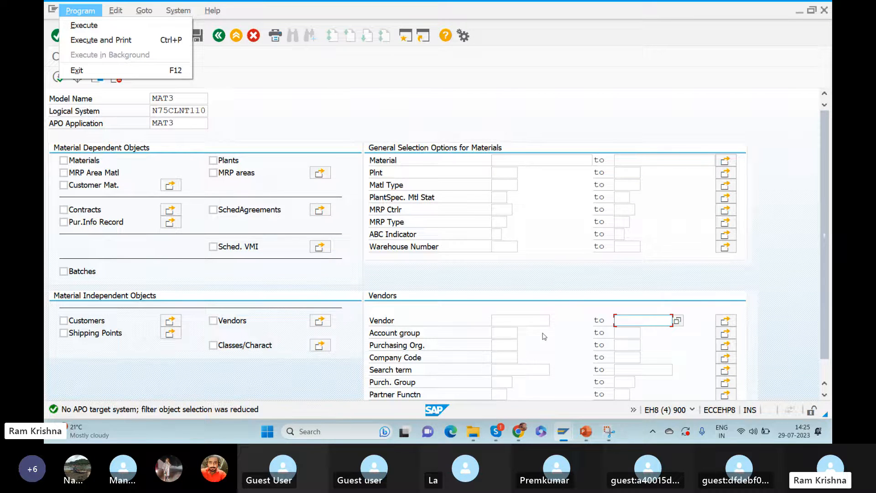
double_click(526, 319)
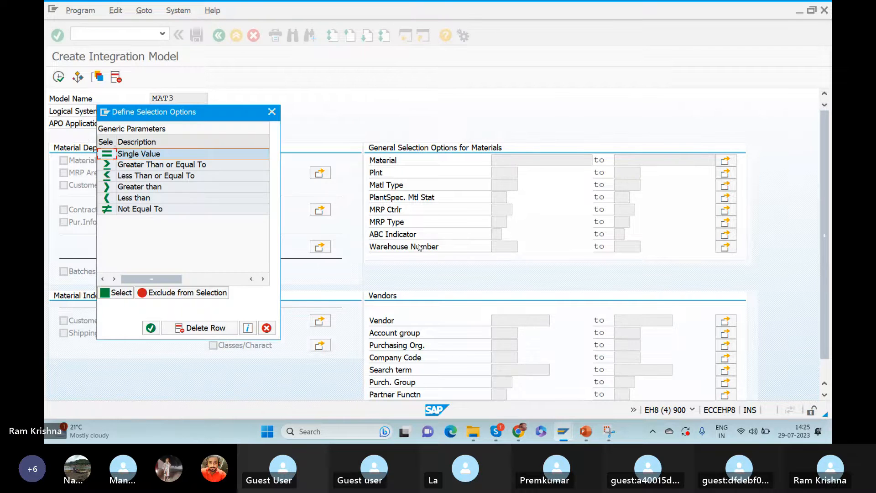
click(272, 111)
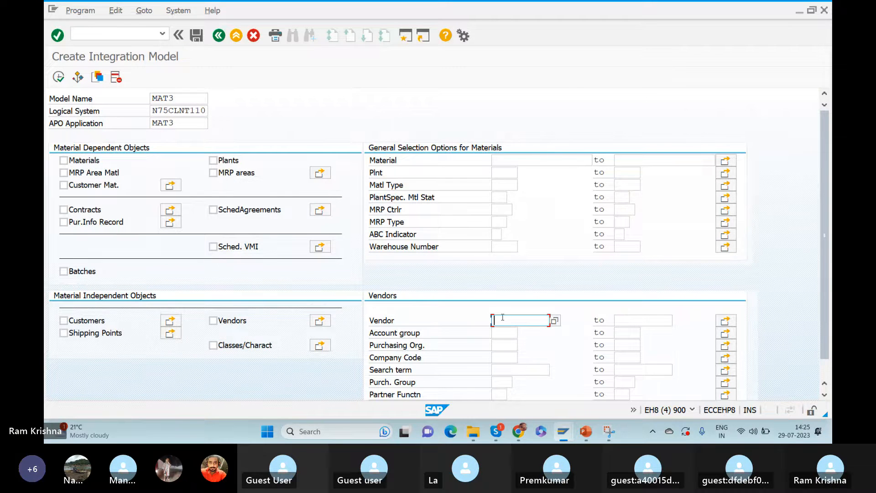
Restrict the selection to vendor JUPL-01 and set Create Loc./BP to 1, Only Create Business Partners.
key(alt+Tab)
key(alt+Tab)
text(JUPL-01)
key(ctrl+a)
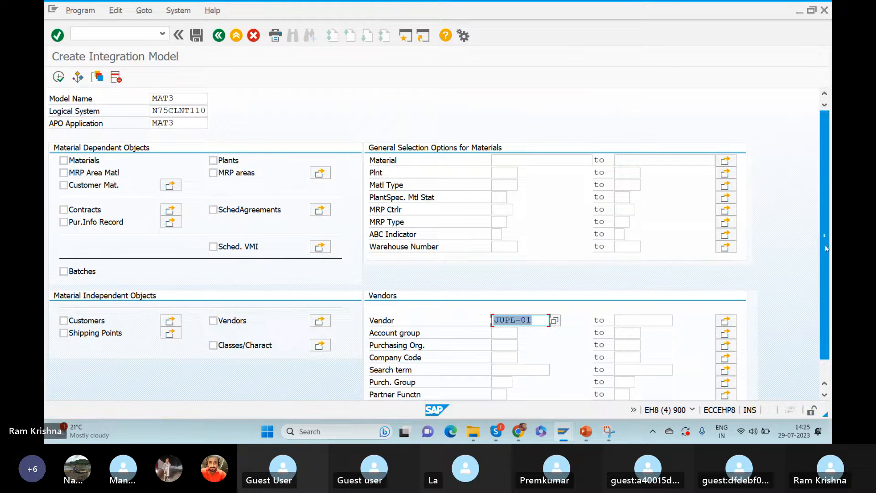
scroll(524, 399, down, 1)
click(496, 386)
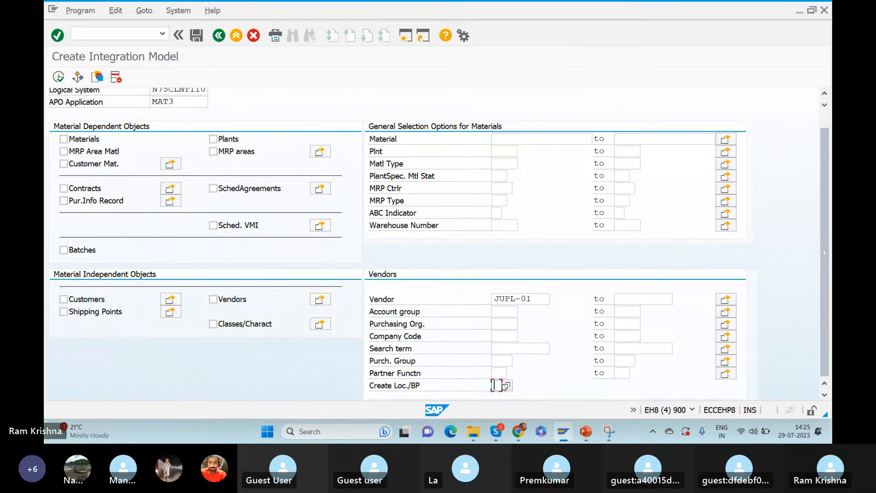
click(506, 385)
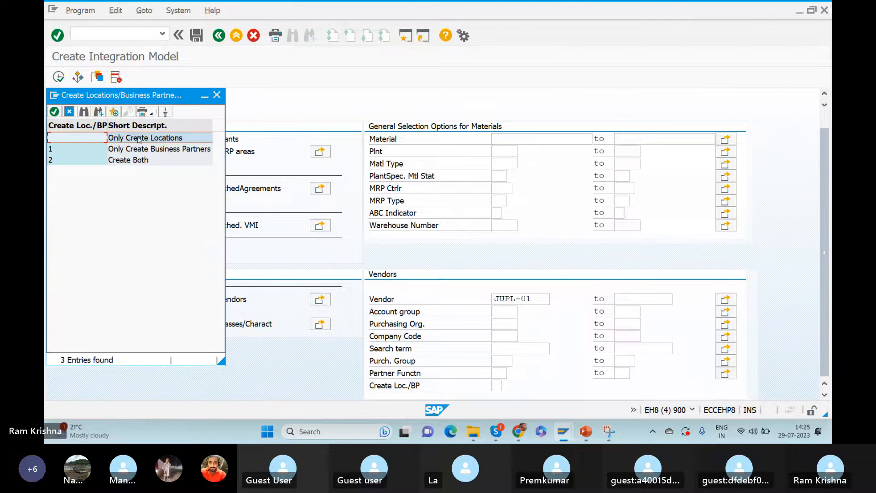
double_click(127, 154)
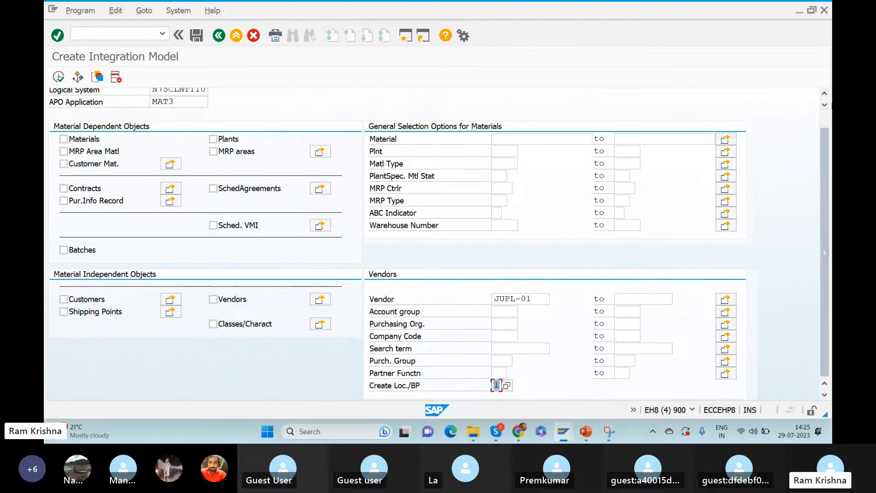
Try to execute integration model MAT3 for the vendor and return to the selection criteria.
drag(826, 135, 828, 112)
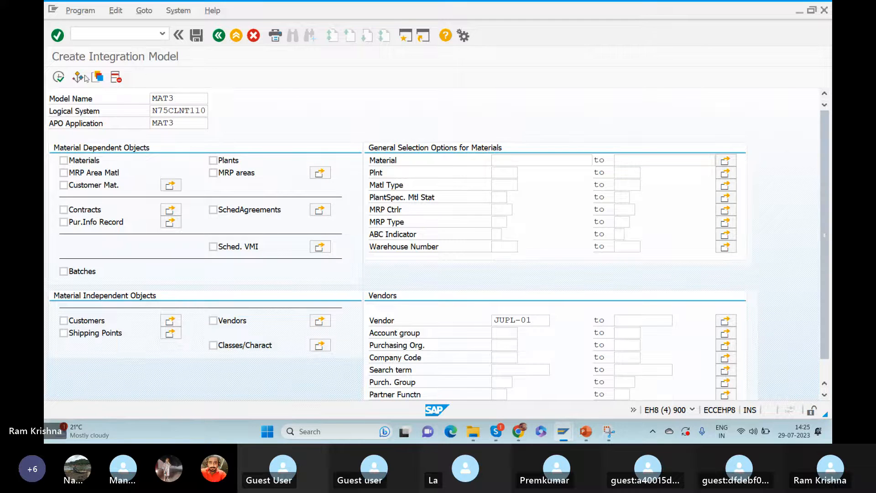
click(60, 78)
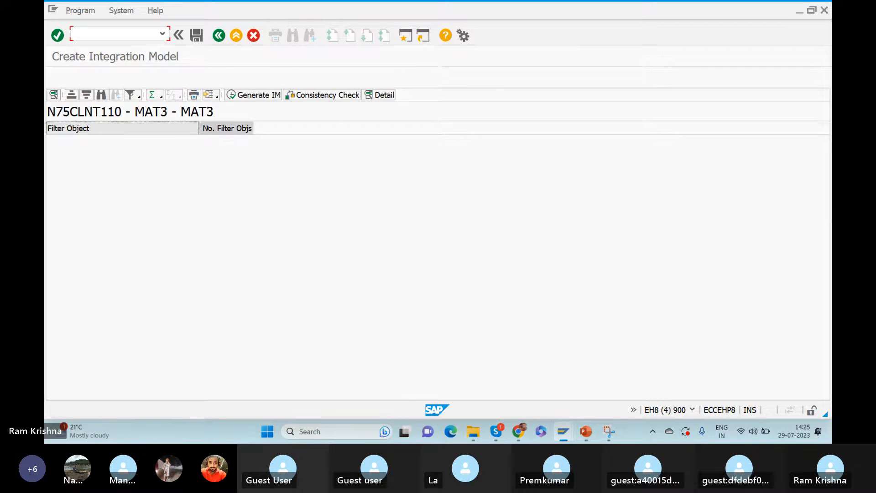
click(218, 37)
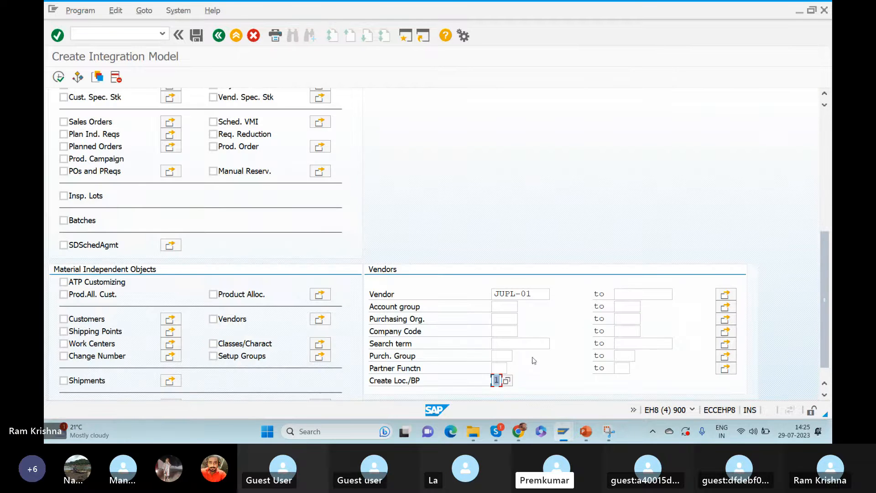
Include Vendors among the material-independent objects of the integration model.
drag(533, 295, 476, 295)
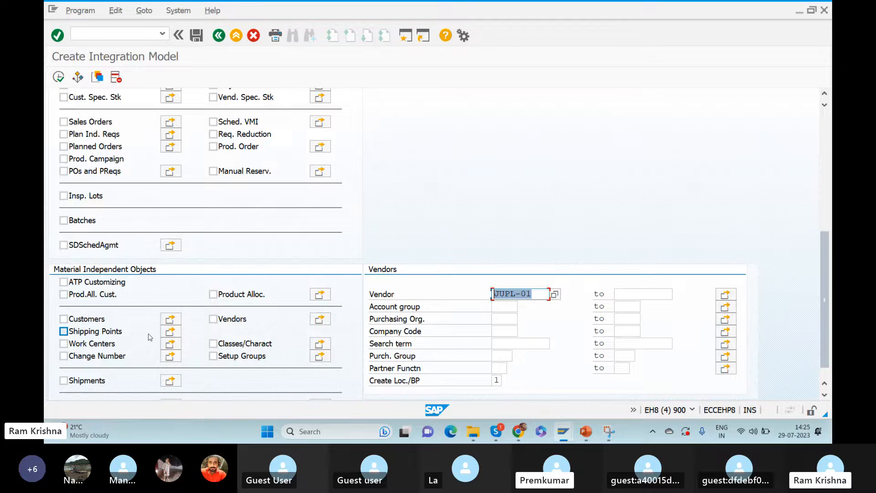
click(213, 319)
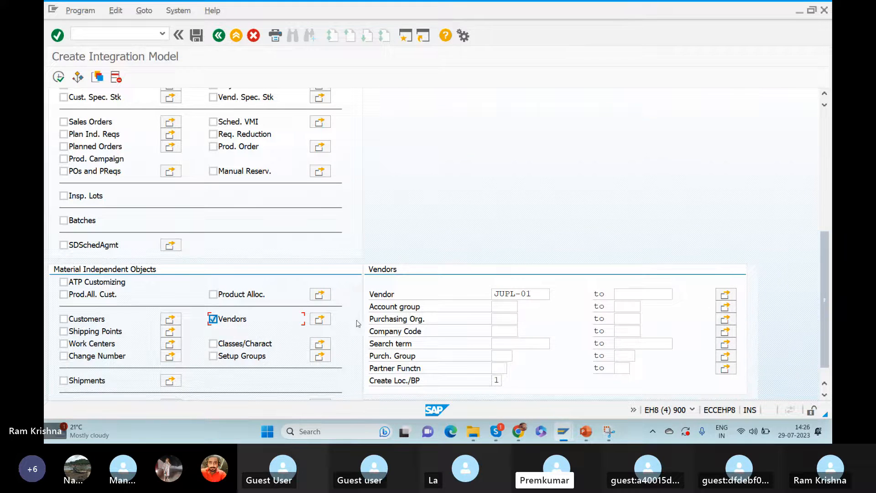
Execute the selection and generate integration model MAT3 for vendor JUPL-01.
click(59, 76)
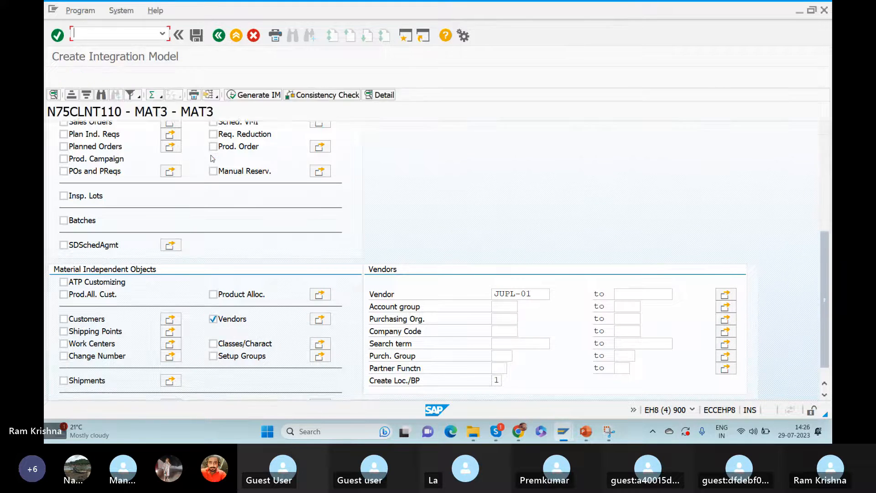
click(260, 94)
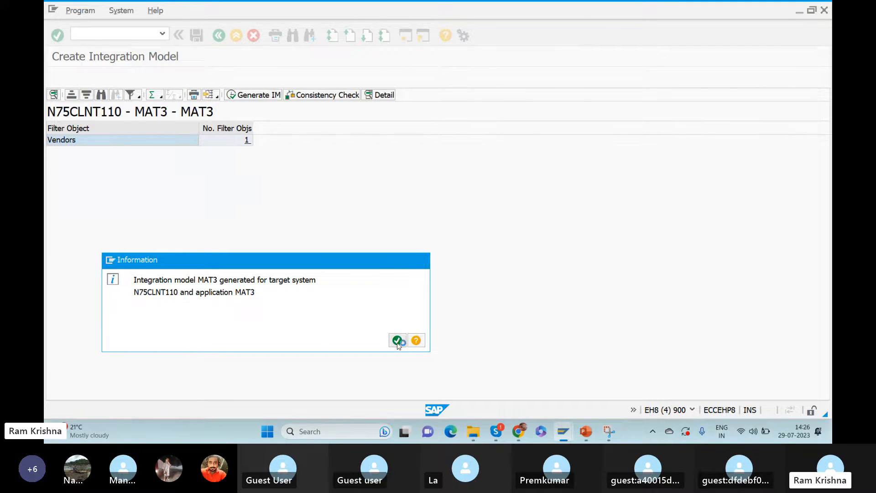
click(397, 340)
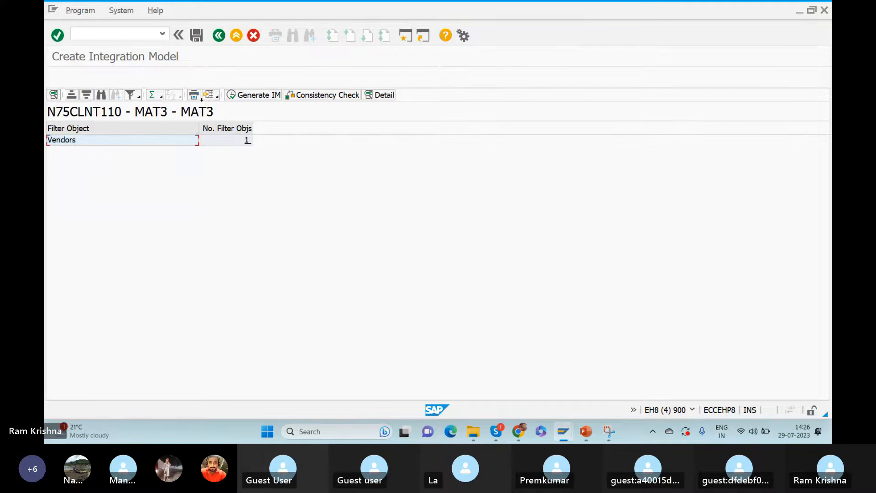
Activate the newest MAT3 integration model in transaction CFM2, ignoring the blocked inbound queue and skipping the application log.
click(162, 34)
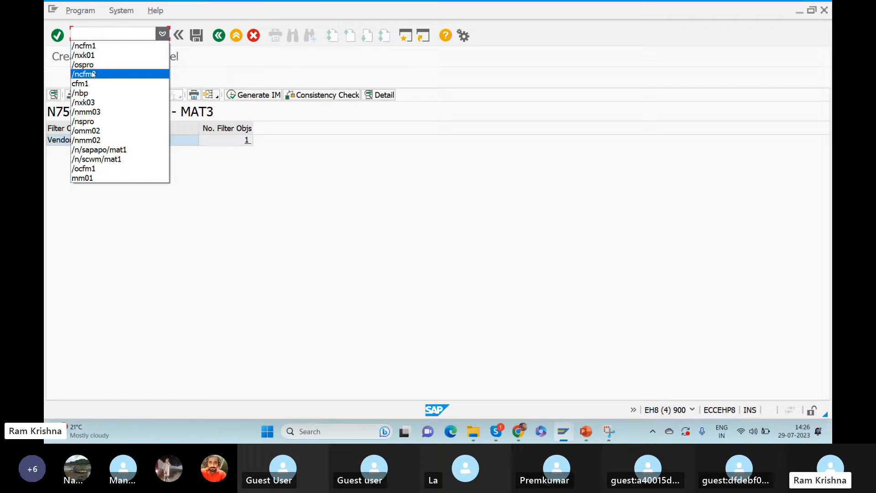
click(94, 74)
key(Return)
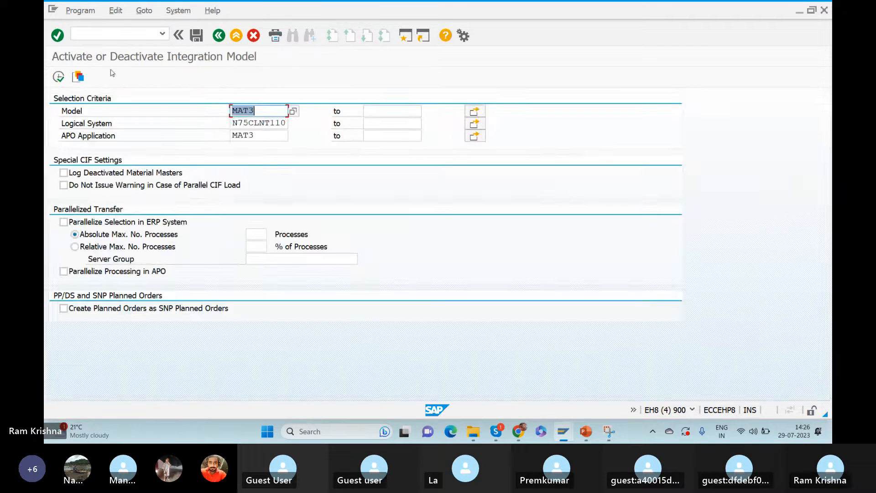
click(59, 80)
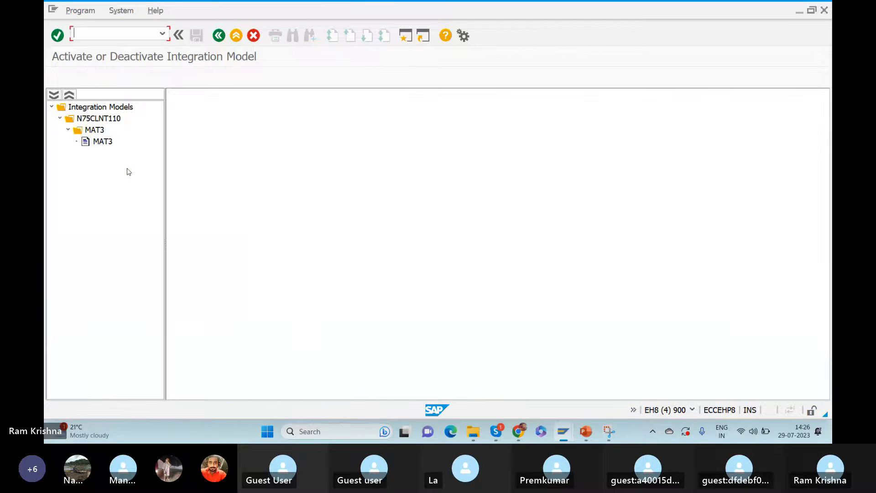
double_click(102, 142)
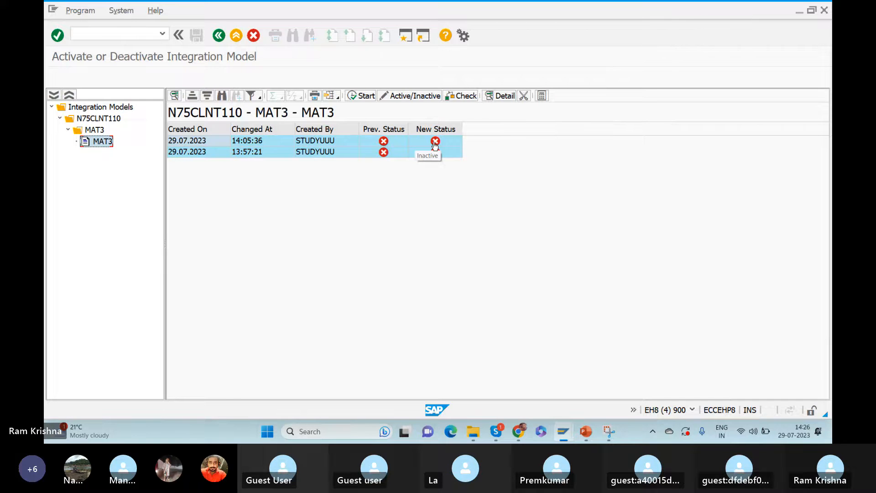
click(434, 141)
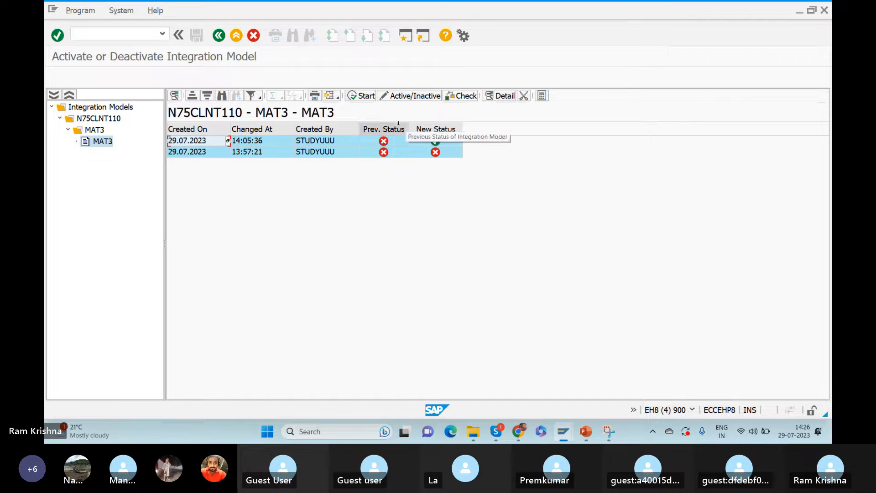
click(362, 98)
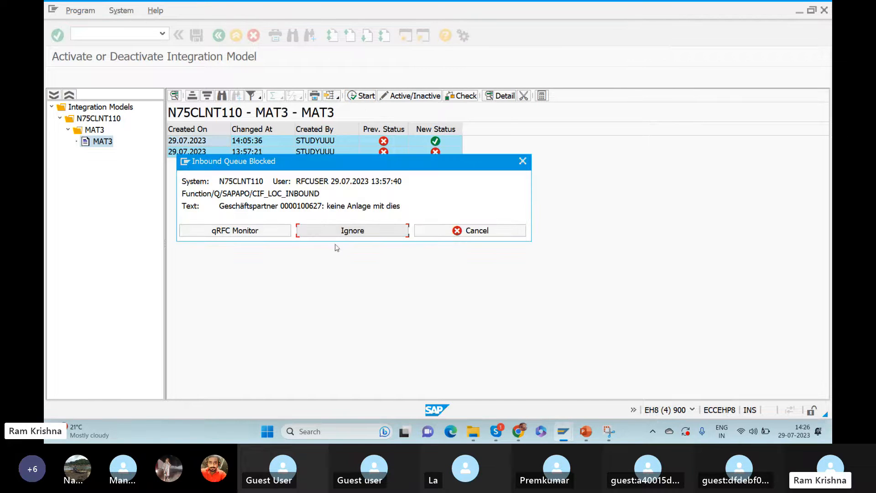
click(327, 229)
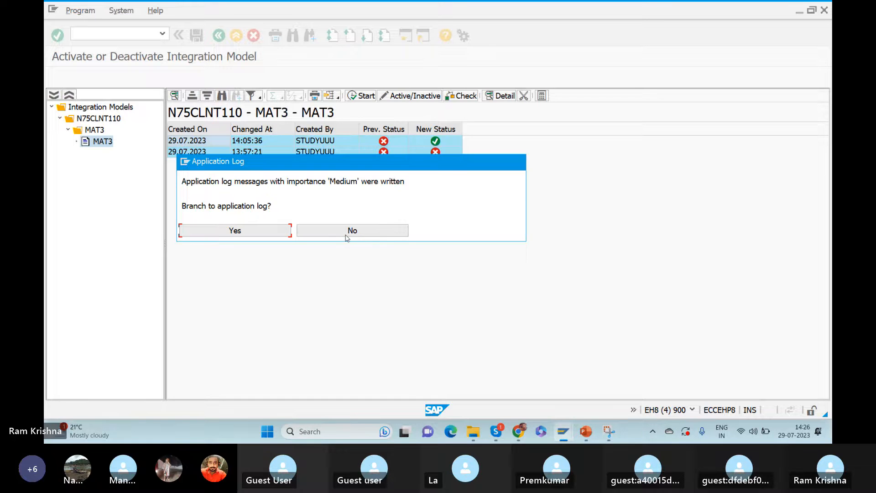
click(332, 232)
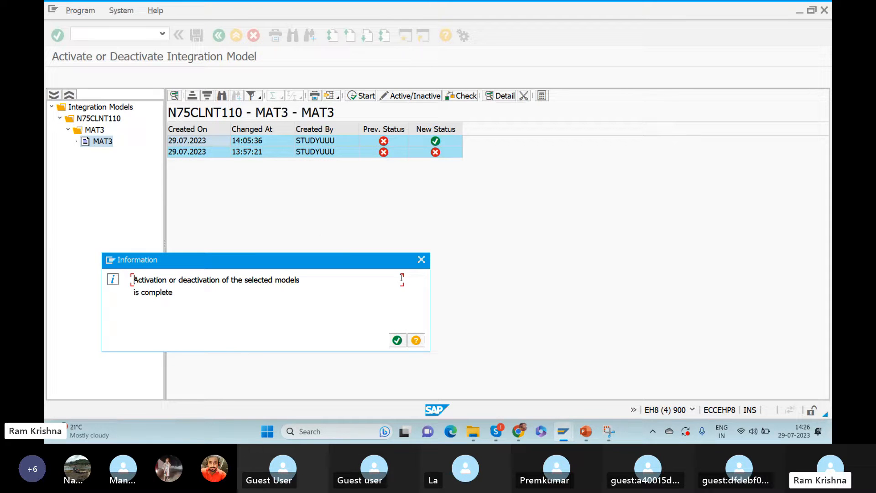
click(424, 263)
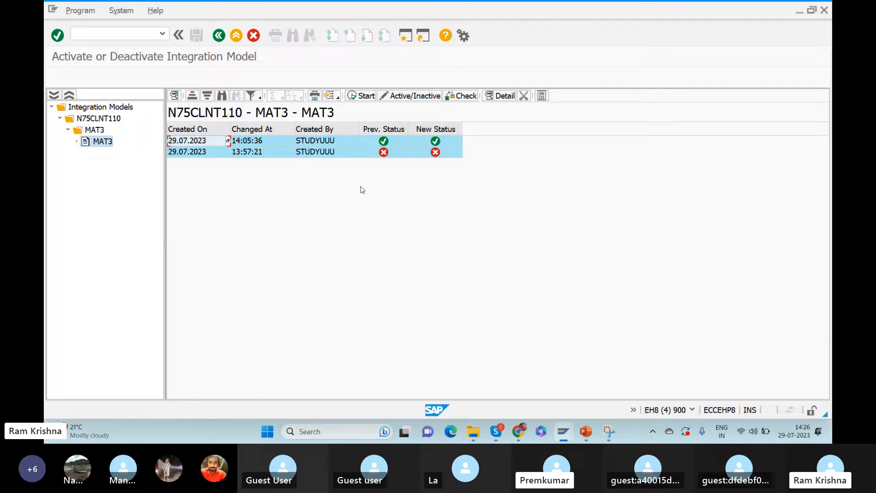
Switch to the EWM system's Maintain Business Partner session.
key(F10)
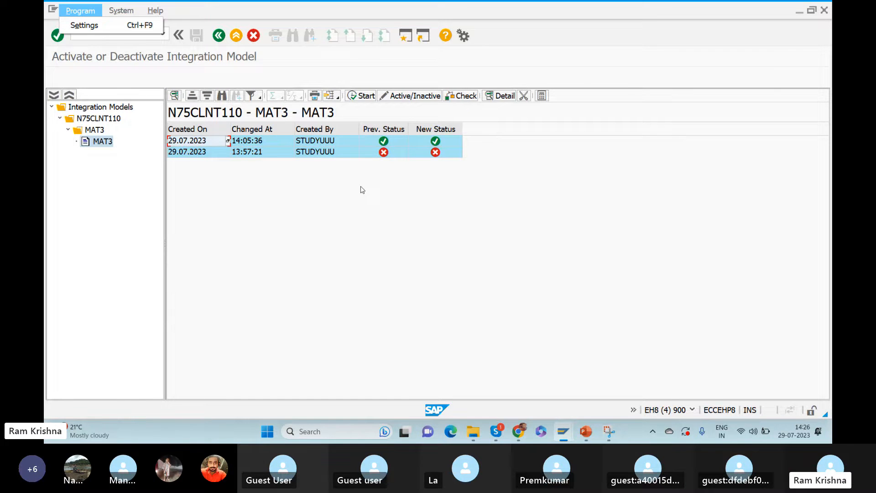
key(alt+Tab)
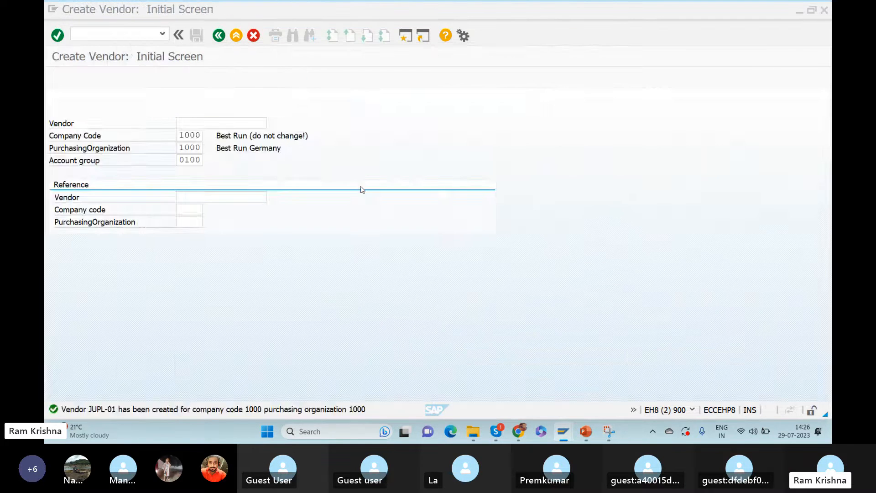
key(alt+Tab)
key(alt+Tab)
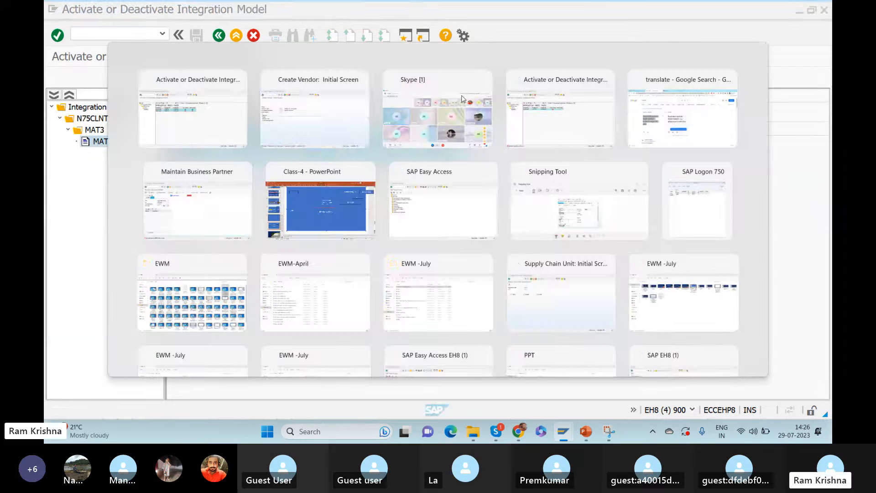
key(Tab)
key(Tab)
key(Escape)
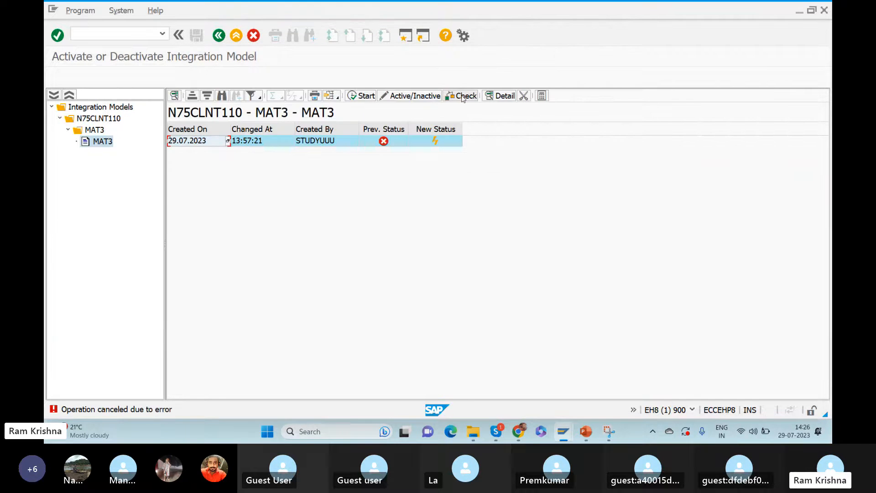
key(alt+Tab)
key(Tab)
key(Tab)
key(Tab)
key(Tab)
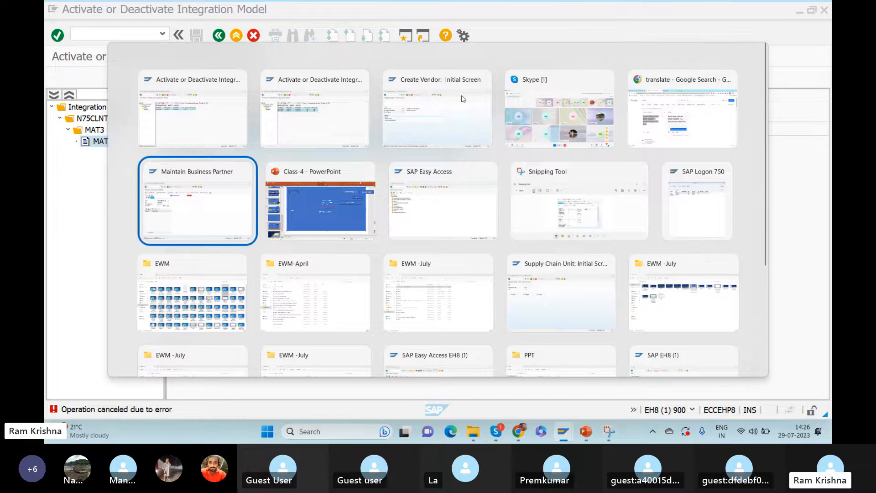
click(110, 164)
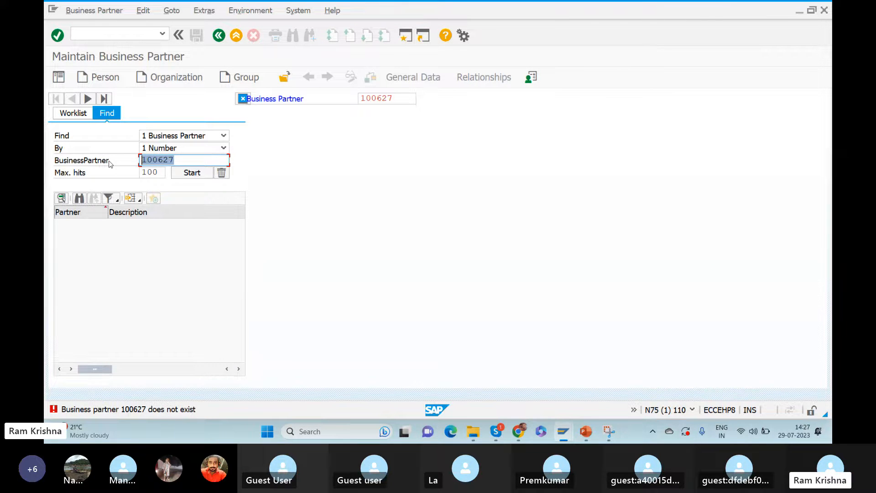
Search for business partner number JUPL-01 and display its record.
text(JUPL-01)
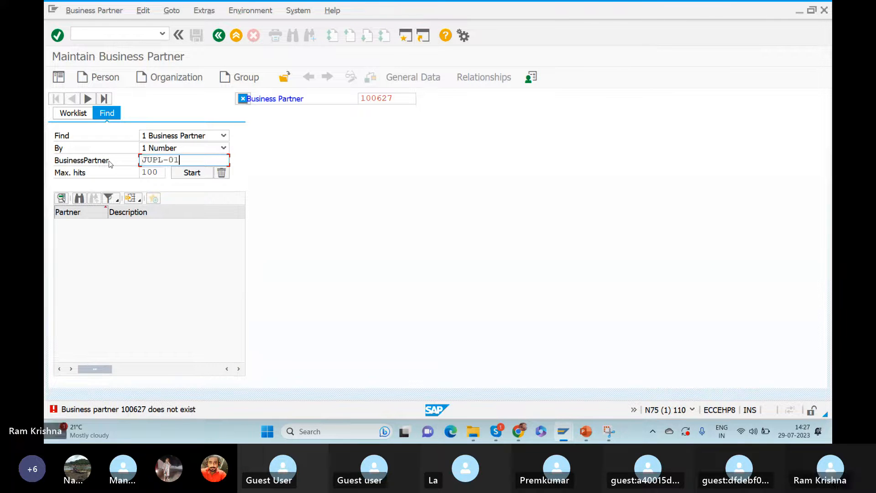
key(Return)
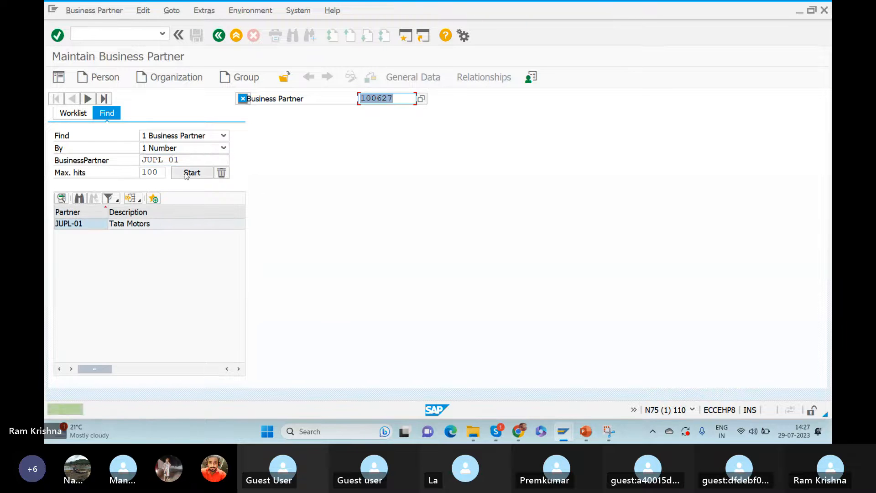
click(189, 172)
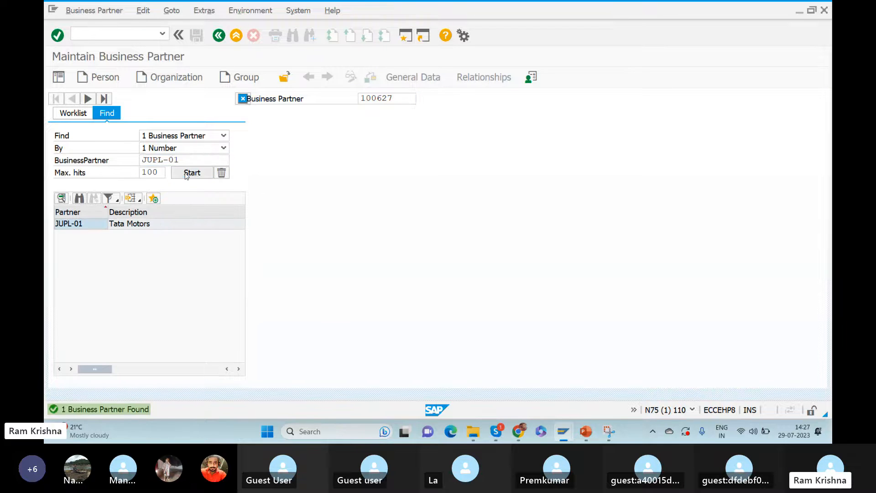
double_click(90, 230)
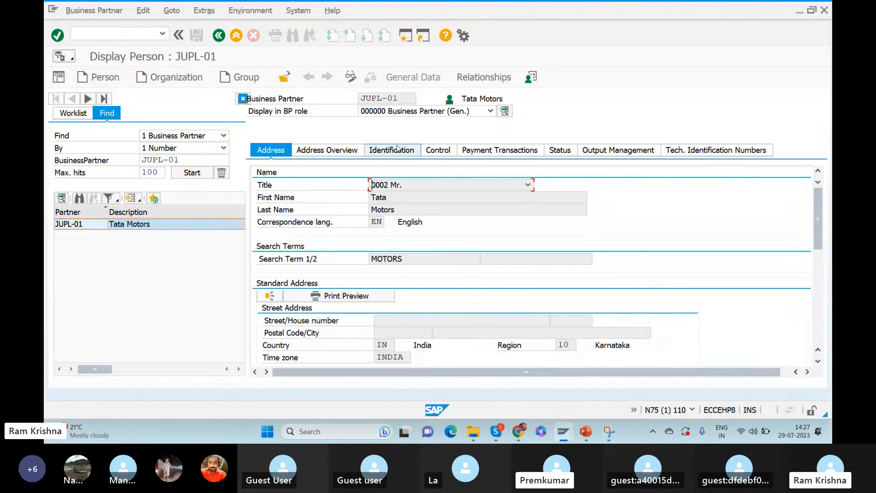
Examine the partner's identification data, comparing the business partner number with the ID type and description of its identification entry.
click(399, 154)
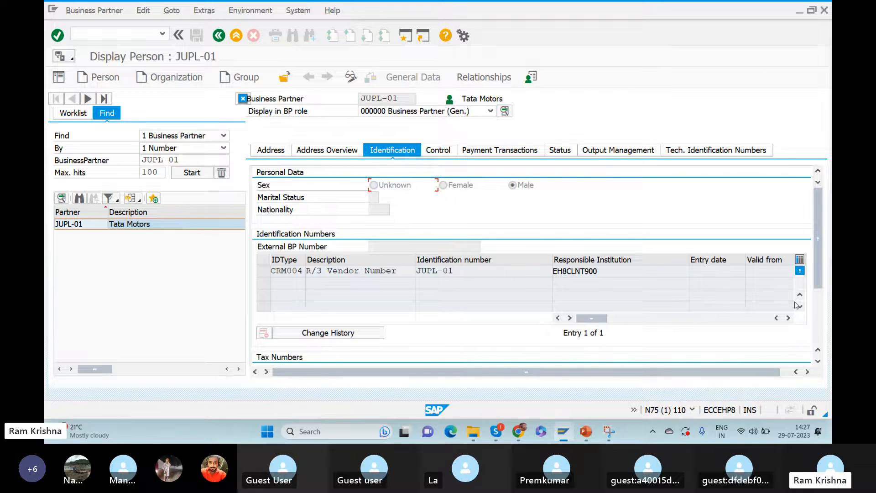
click(274, 271)
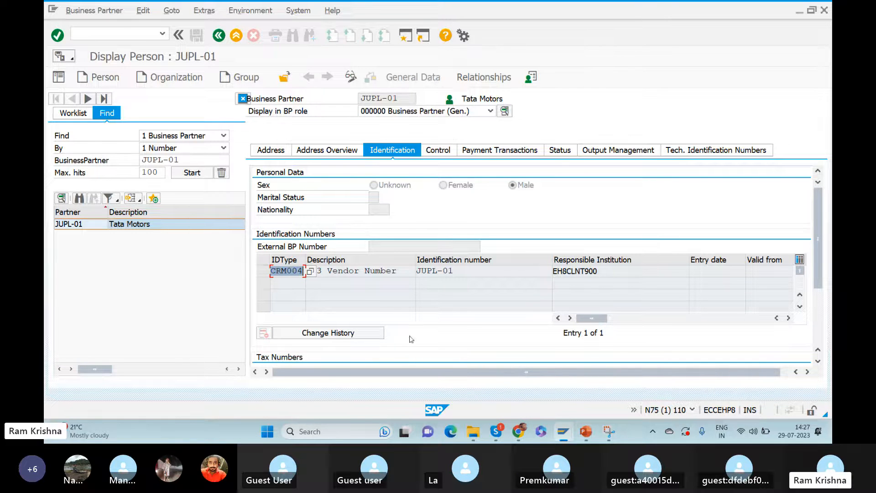
click(325, 269)
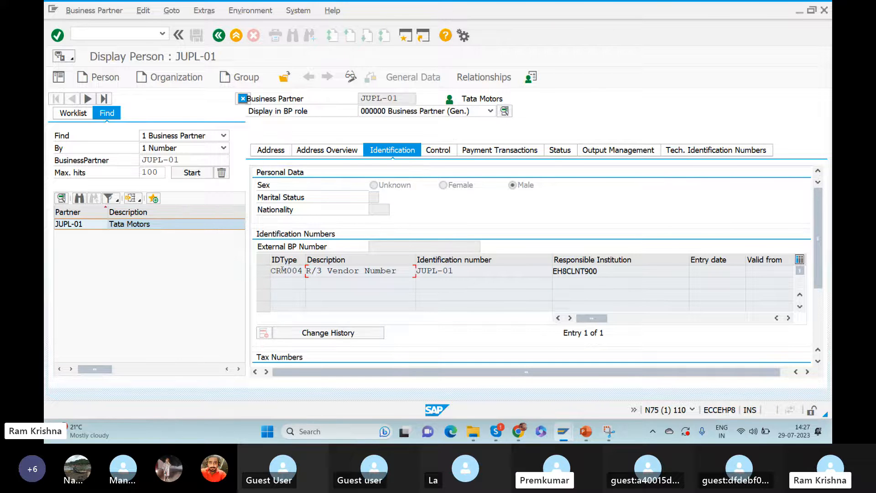
key(shift+Tab)
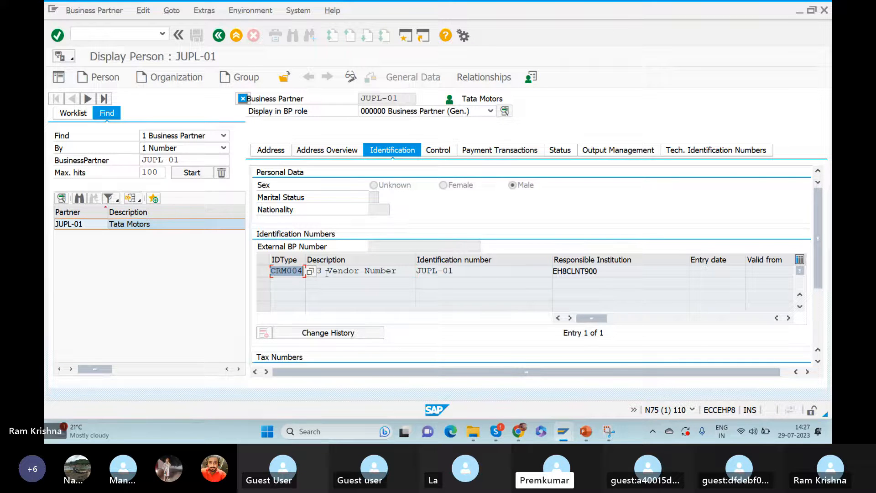
click(396, 98)
drag(396, 98, 336, 103)
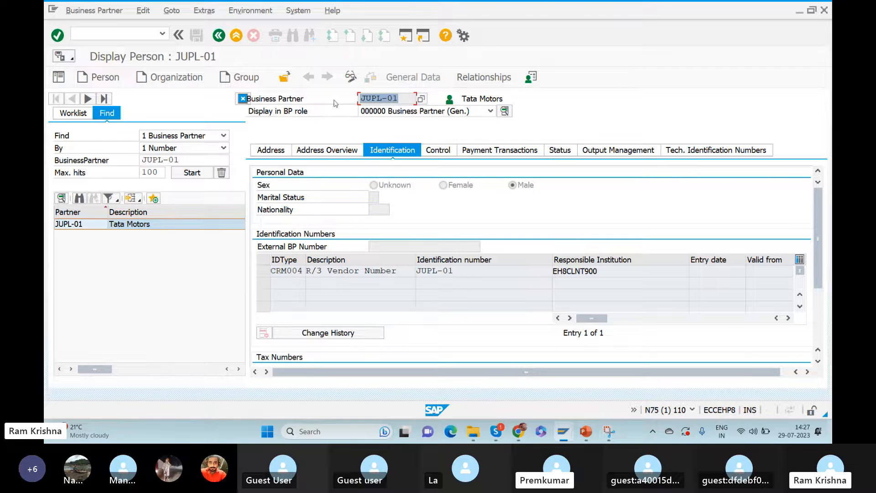
drag(271, 270, 305, 271)
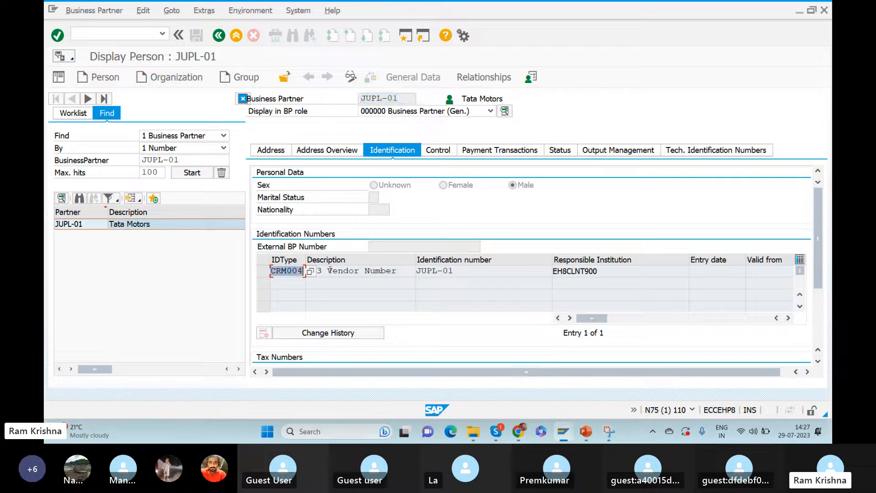
drag(405, 271, 307, 270)
Show the possible identification types and compare the R/3 customer, vendor and plant number entries CRM002, CRM004 and CRM011.
click(292, 271)
click(310, 272)
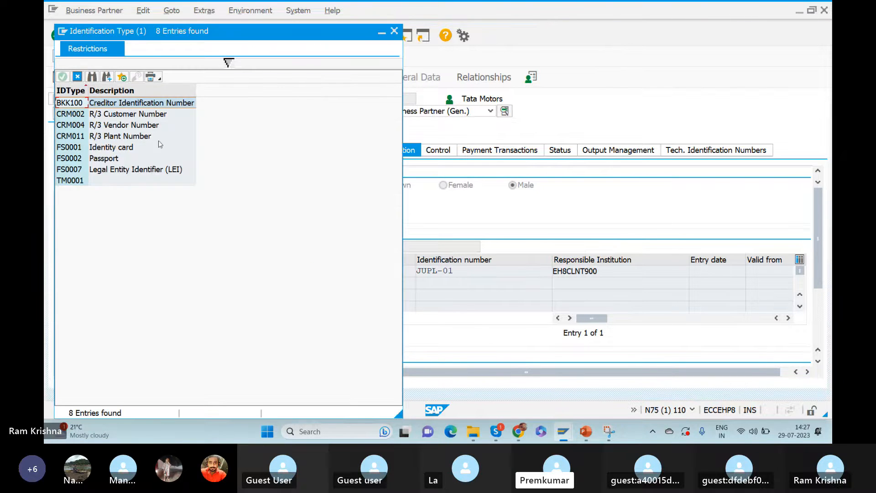
drag(179, 36, 533, 168)
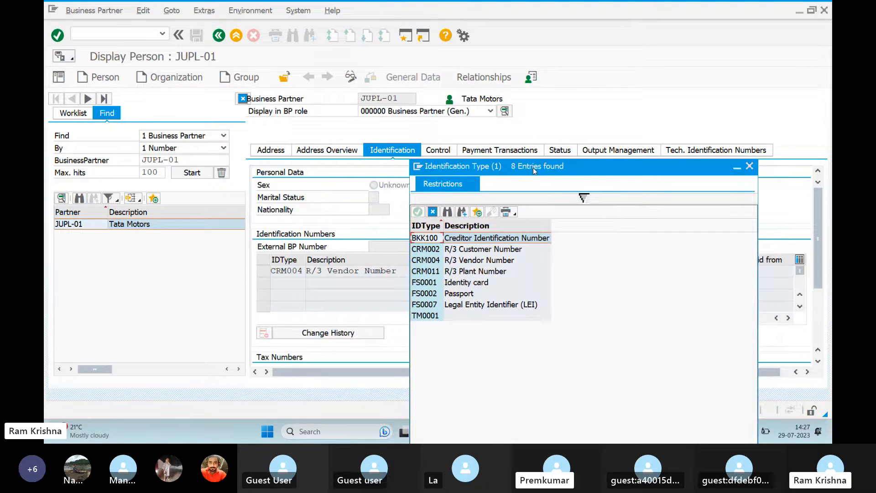
click(431, 260)
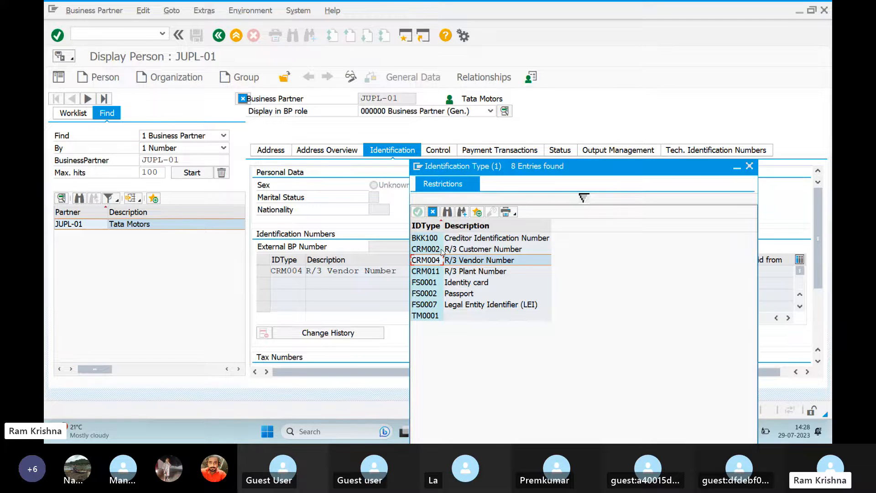
click(478, 254)
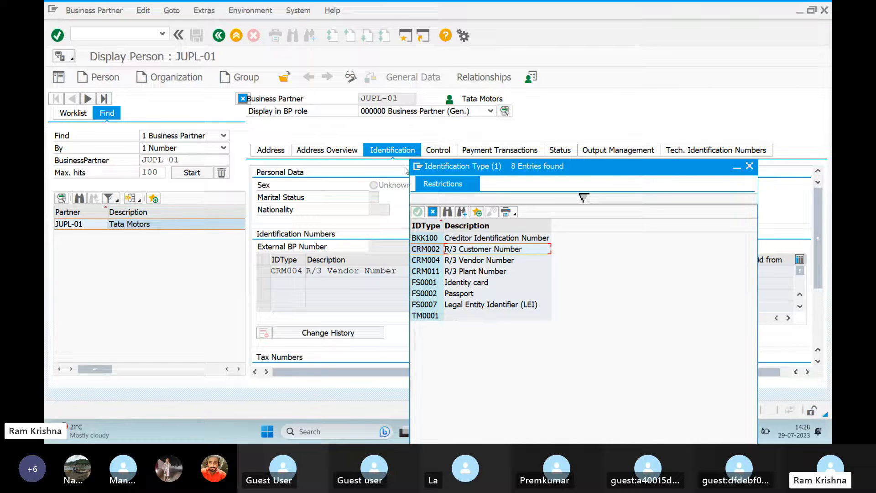
click(425, 274)
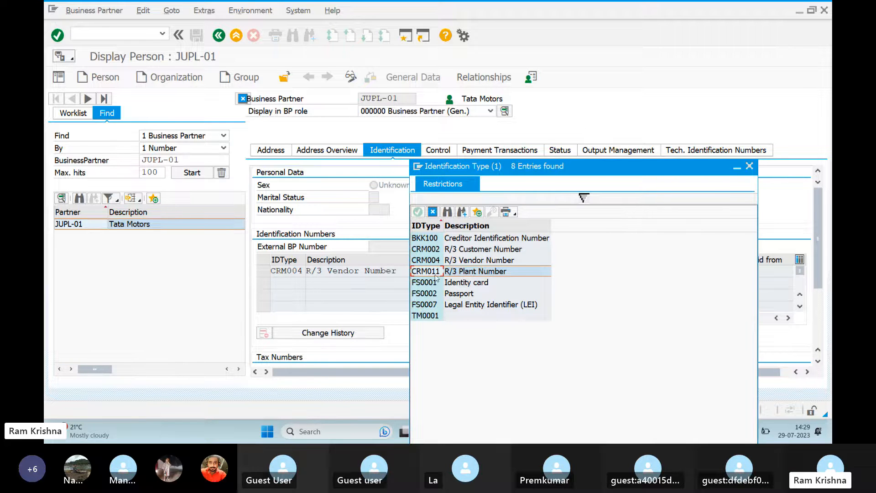
click(430, 261)
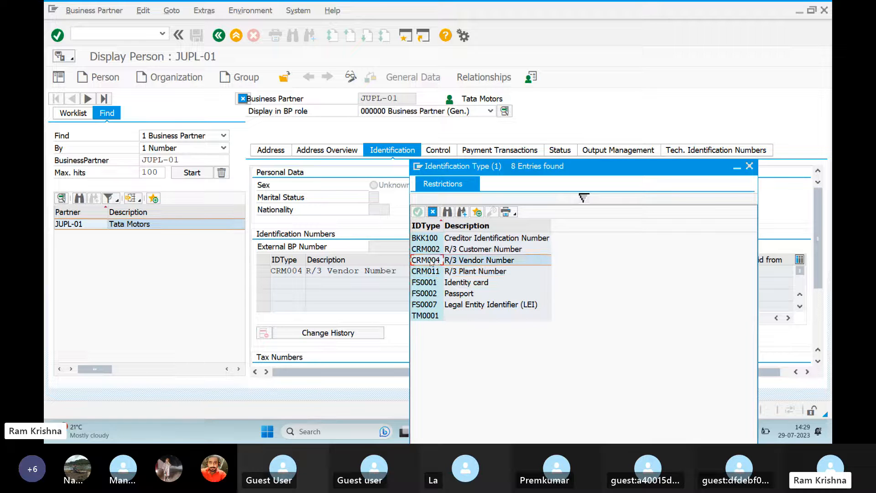
click(437, 250)
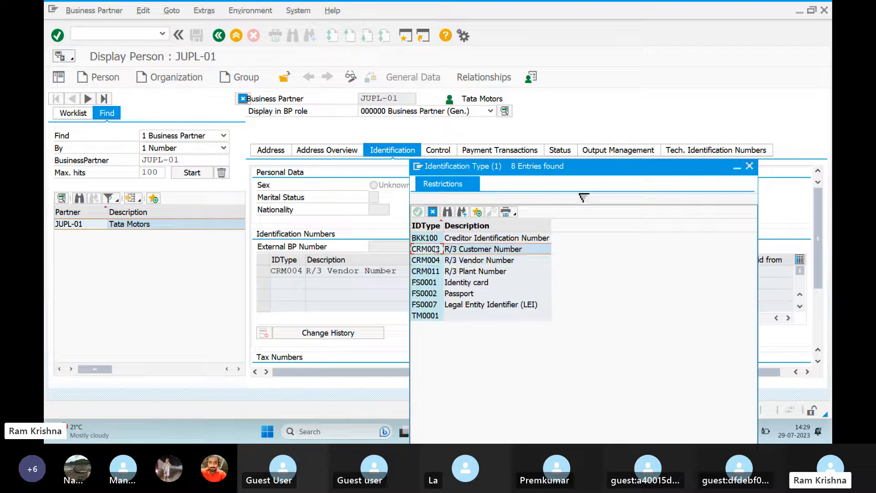
Close the list of identification types and examine the identification number and responsible institution of the partner's R/3 Vendor Number entry.
click(429, 274)
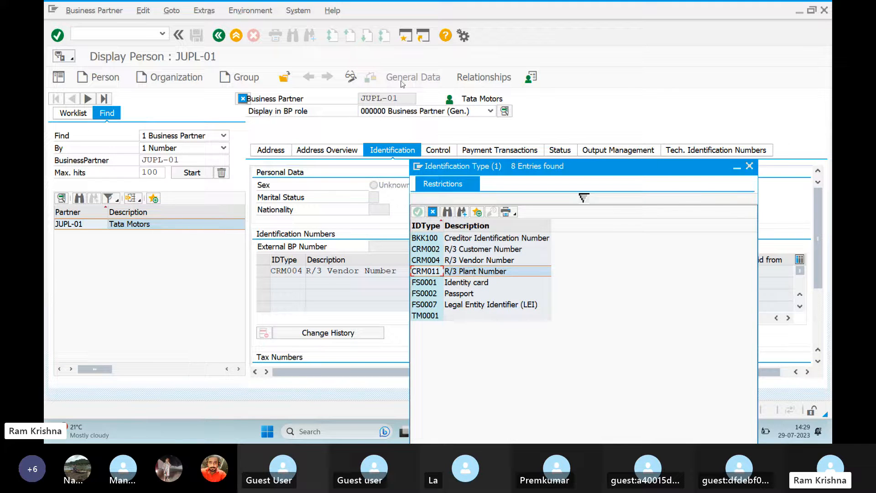
click(749, 167)
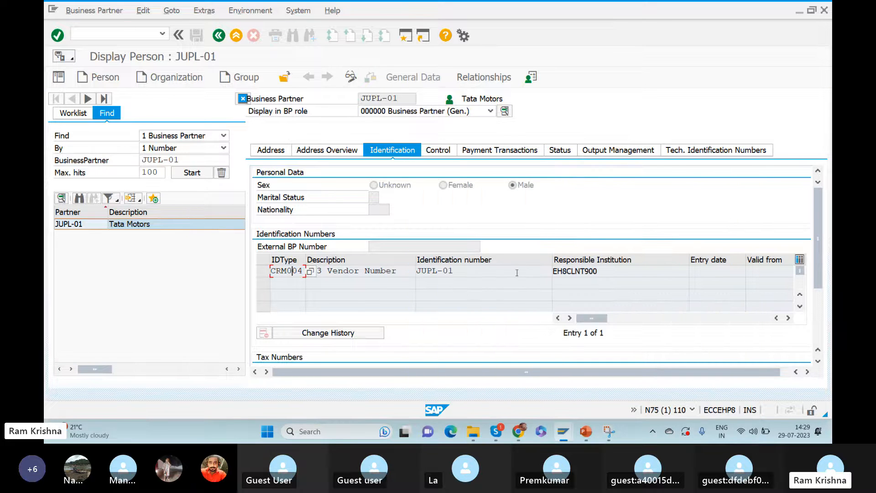
drag(617, 271, 550, 272)
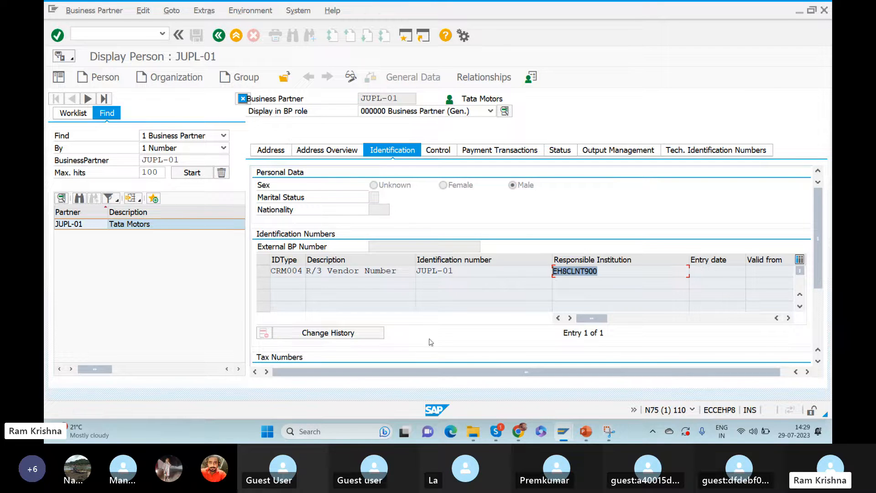
click(604, 273)
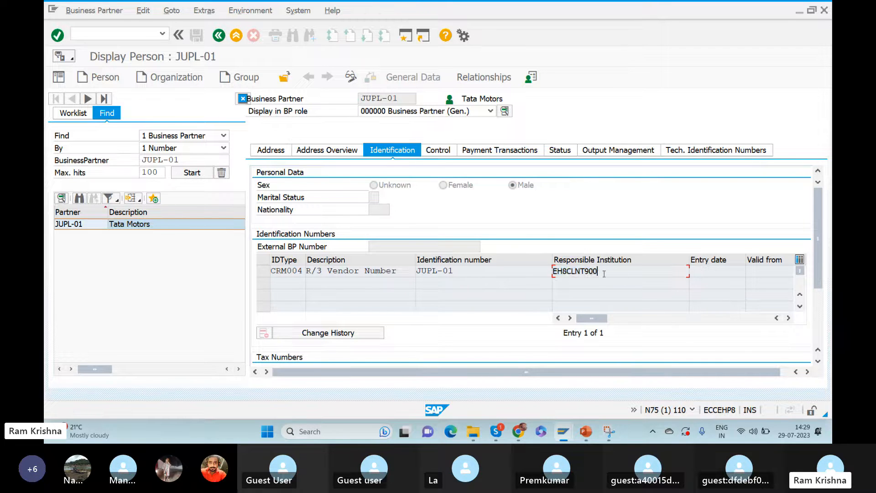
double_click(603, 273)
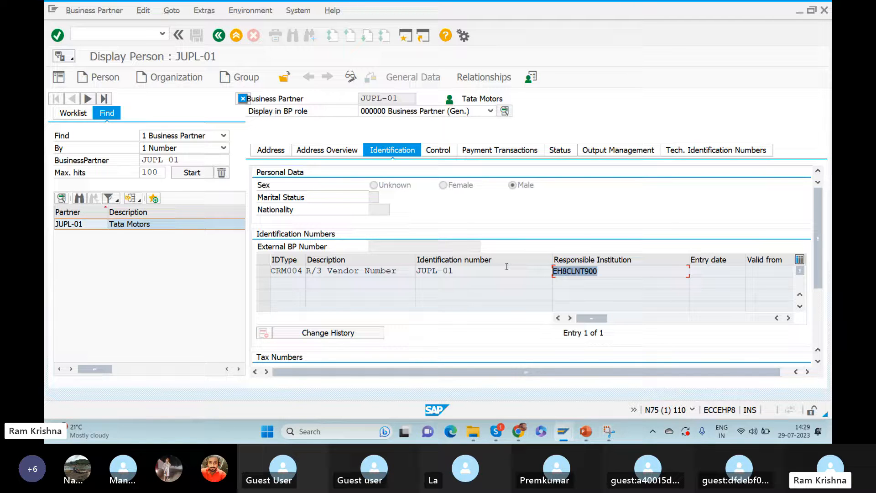
key(shift+Tab)
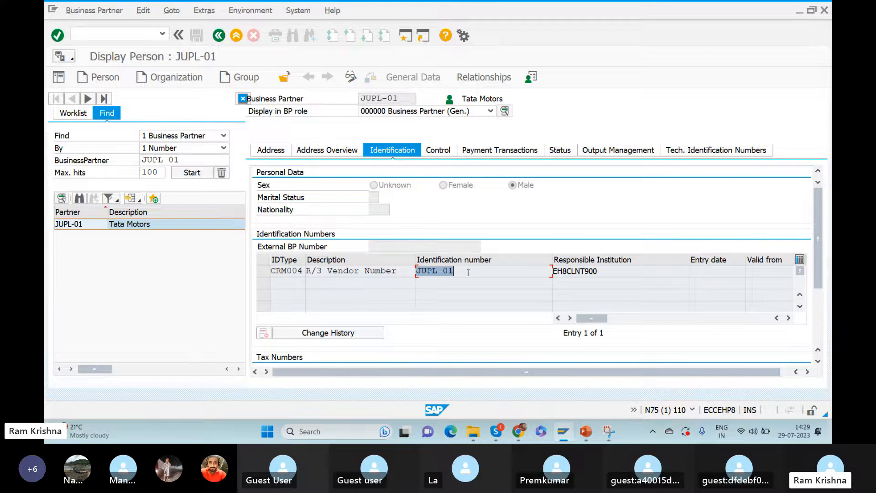
key(Tab)
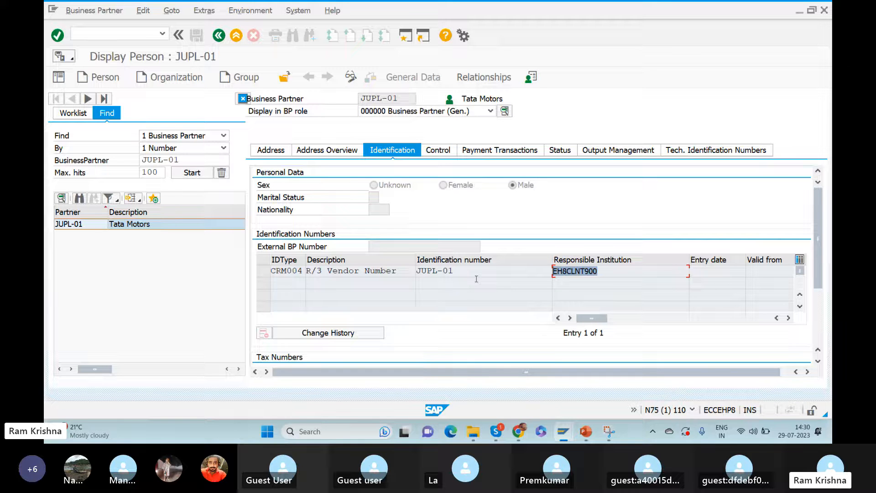
Reopen the possible identification types for the CRM004 entry, look at the R/3 Customer Number type, and close the list without changing the entry.
click(292, 270)
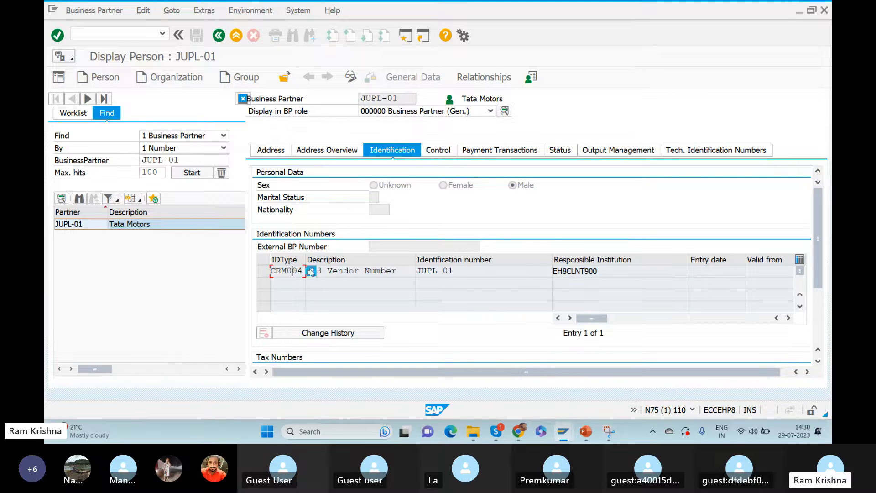
click(311, 271)
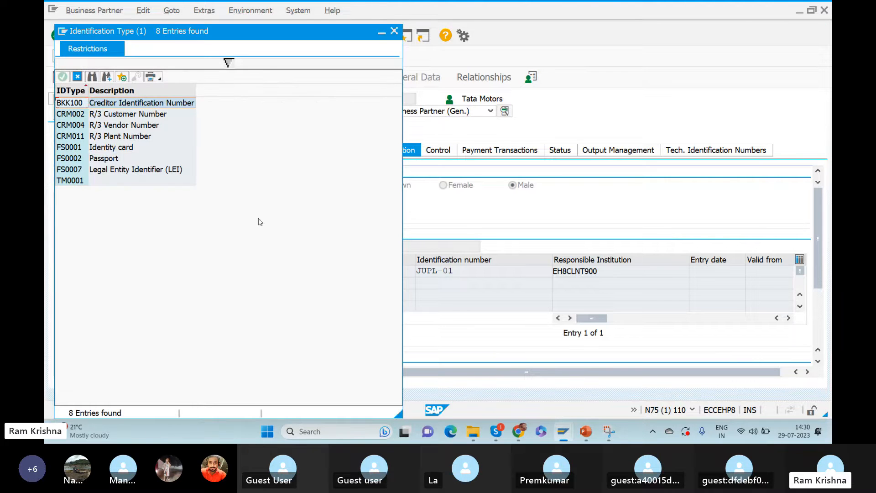
click(106, 116)
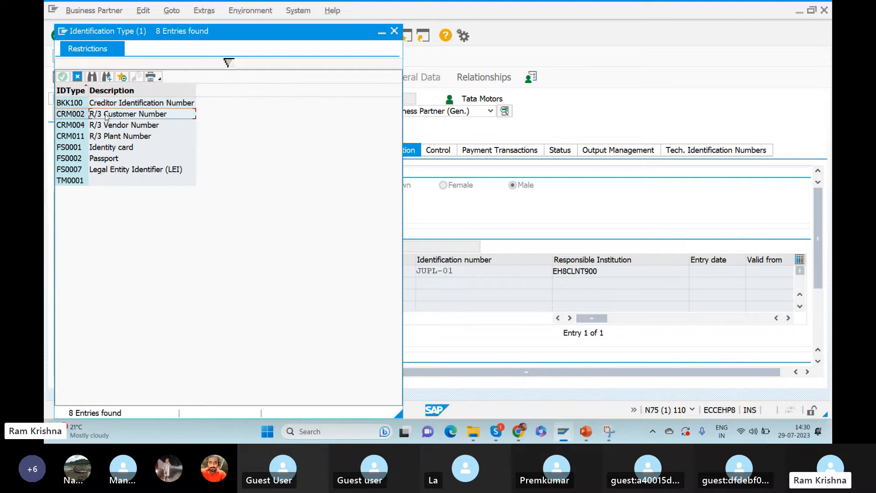
click(394, 31)
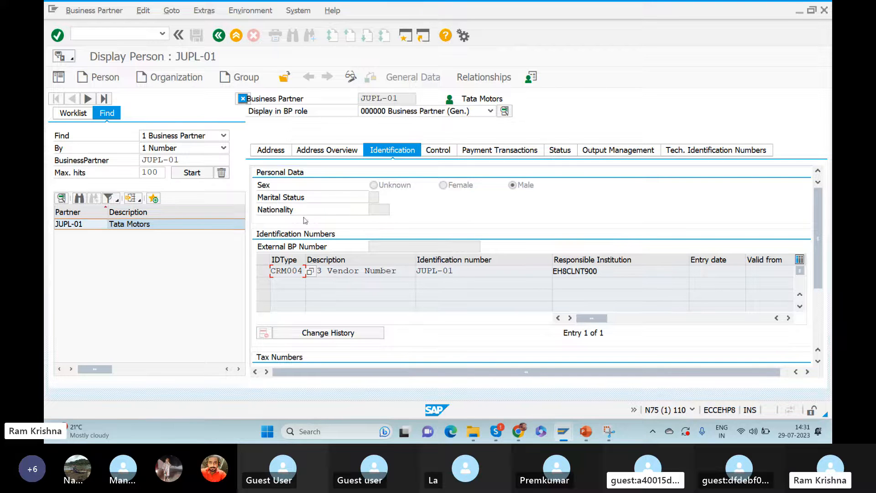
Check the partner's BP roles in display mode, switch the record to change mode, and review all selectable roles while keeping Business Partner (Gen.).
click(491, 112)
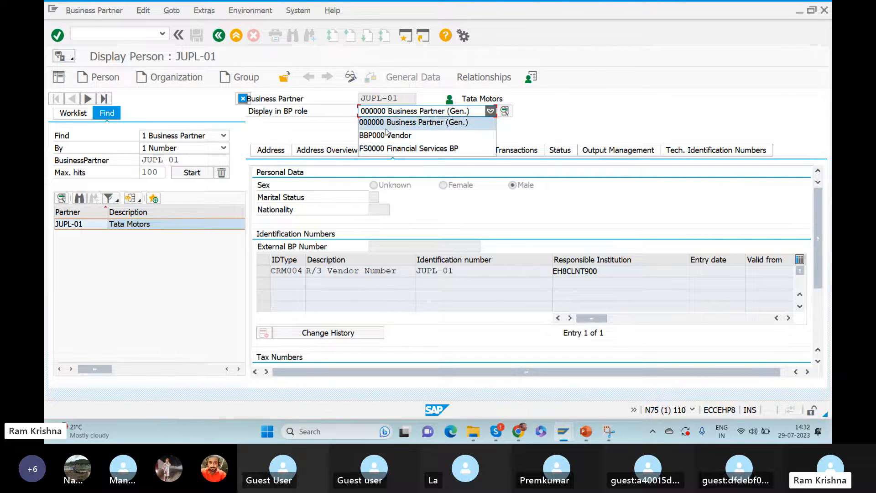
click(351, 81)
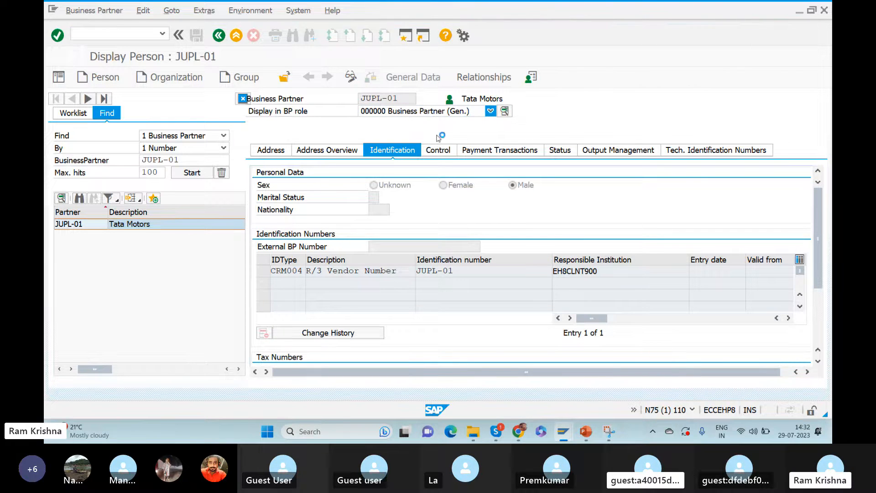
click(490, 111)
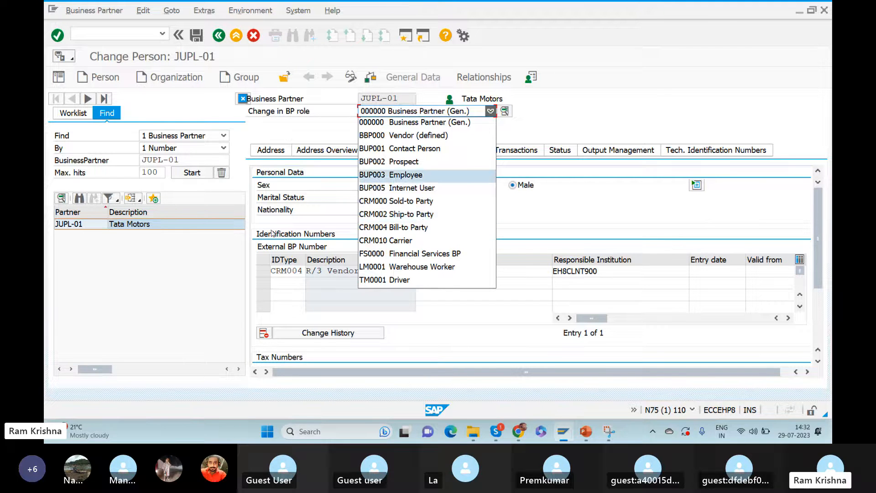
click(286, 274)
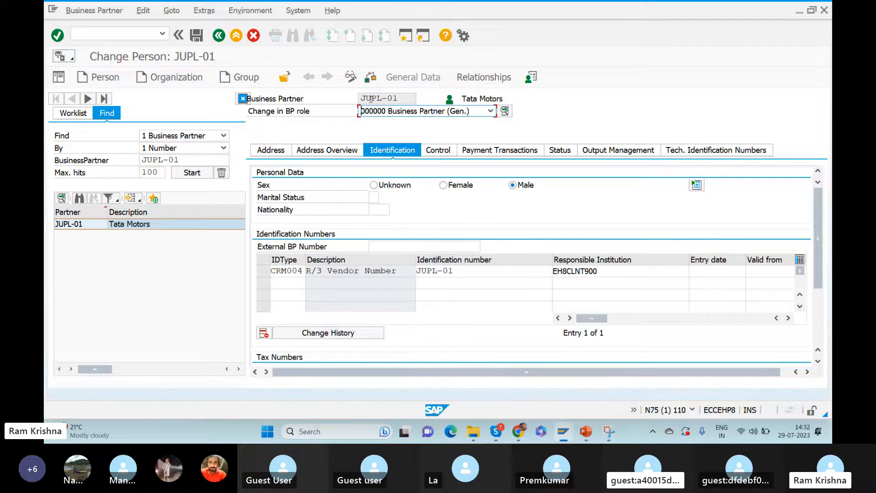
click(490, 111)
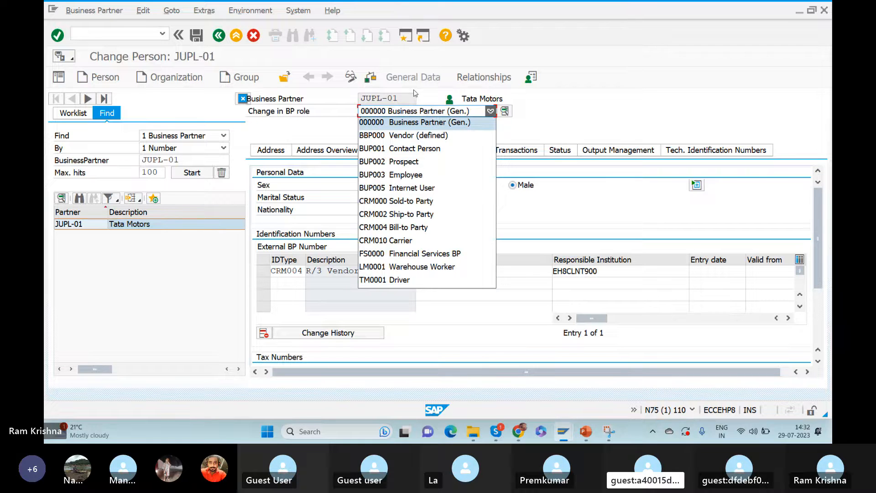
click(581, 75)
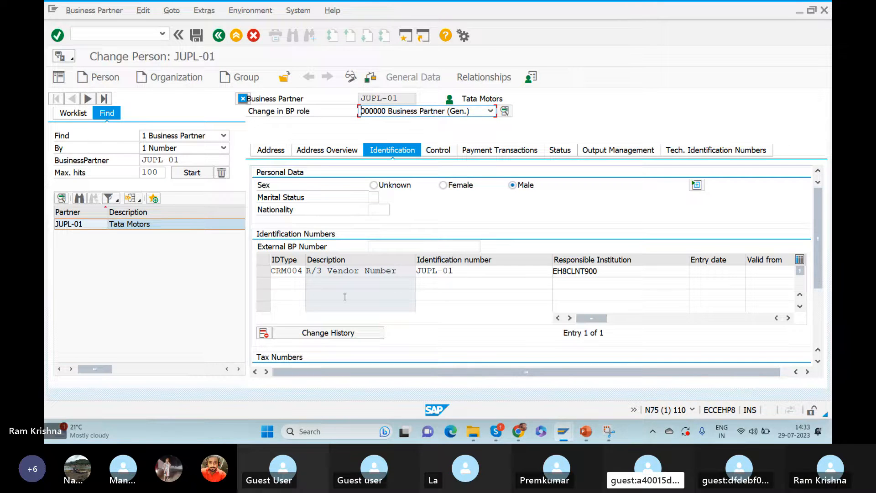
Revisit the ID type of the partner's identification entry and switch to the Class-4 PowerPoint presentation.
click(296, 276)
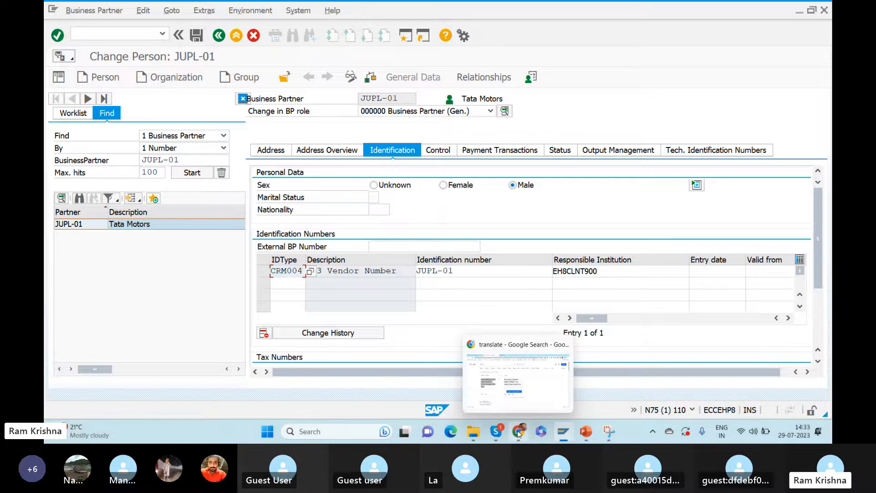
click(585, 431)
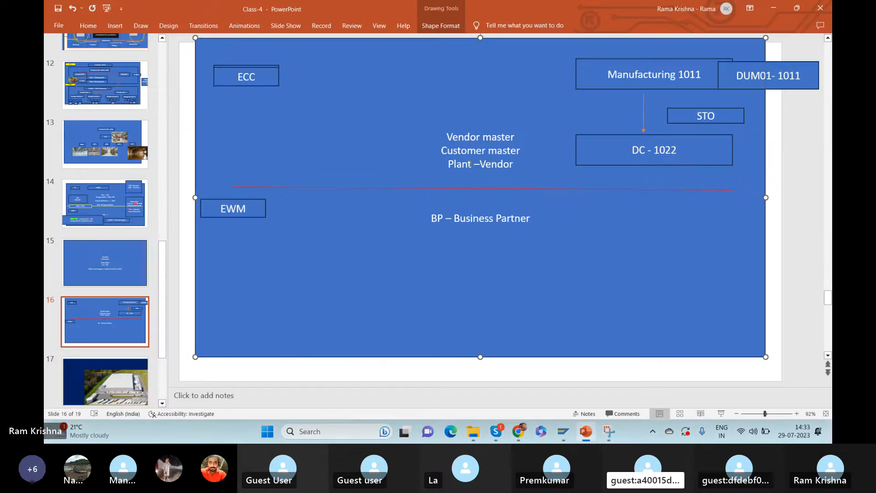